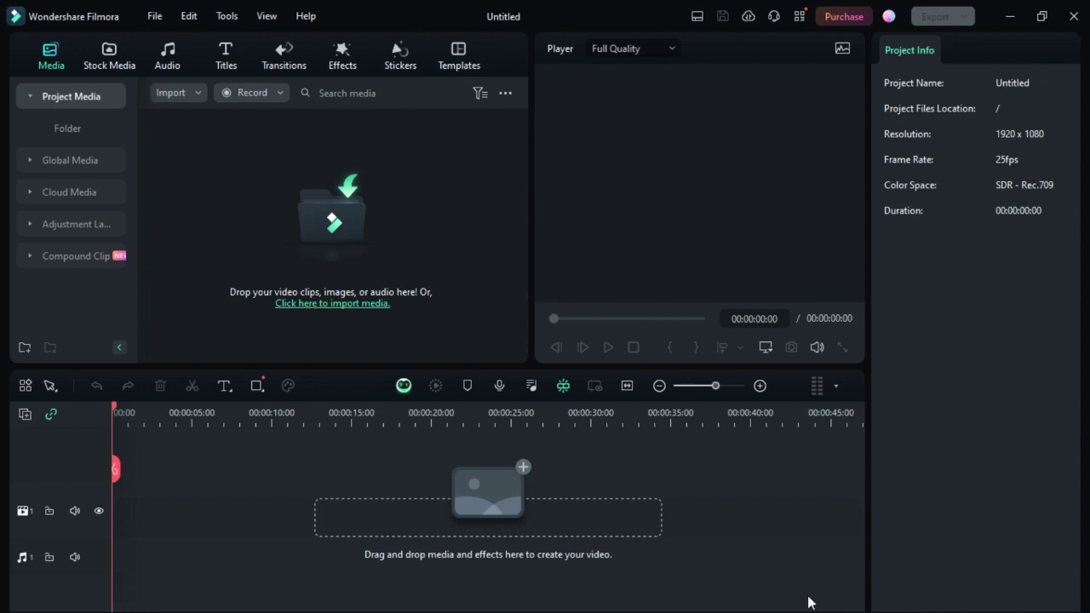
Import the video file user guide.mp4 from the Preset Video folder into the project media
{"action": "left_click", "coordinate": [188, 90]}
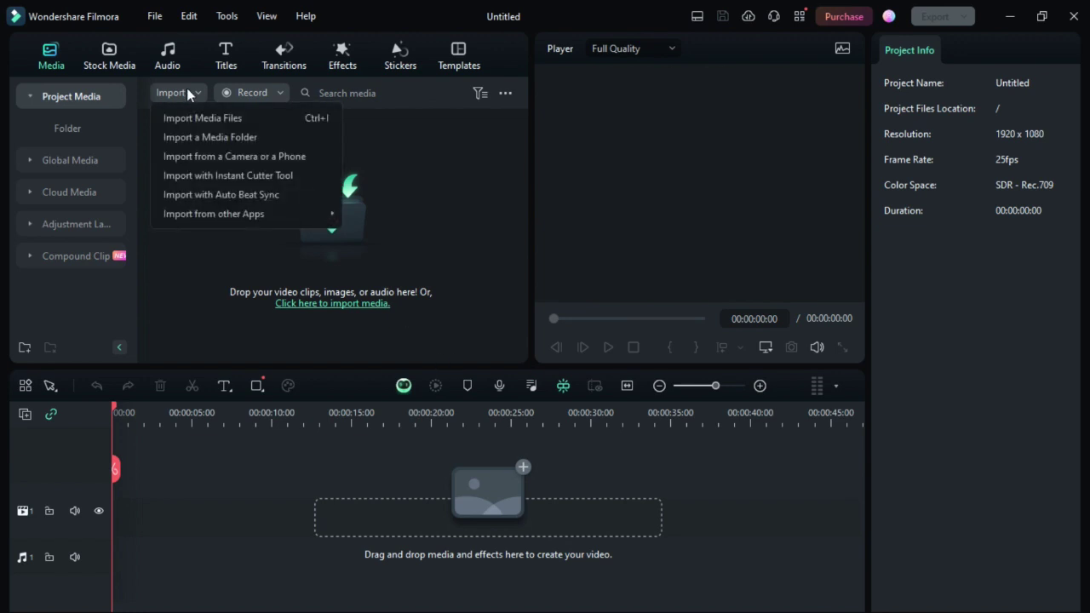
{"action": "left_click", "coordinate": [204, 117]}
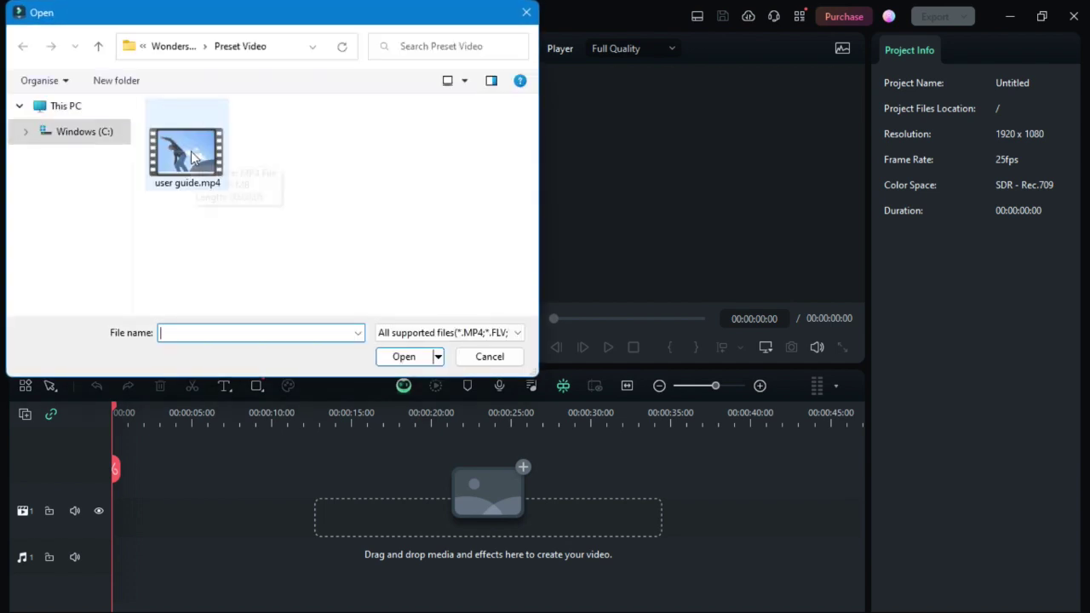
{"action": "left_click", "coordinate": [408, 358]}
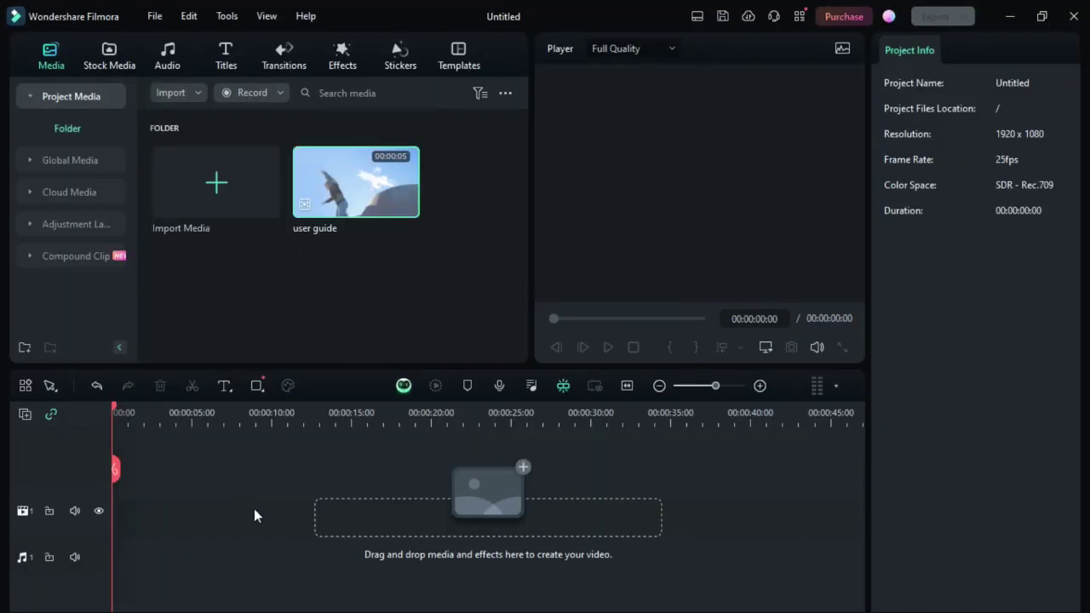
Place the user guide clip at the very start of the first video track and preview its playback
{"action": "left_click_drag", "start_coordinate": [254, 508], "coordinate": [256, 511]}
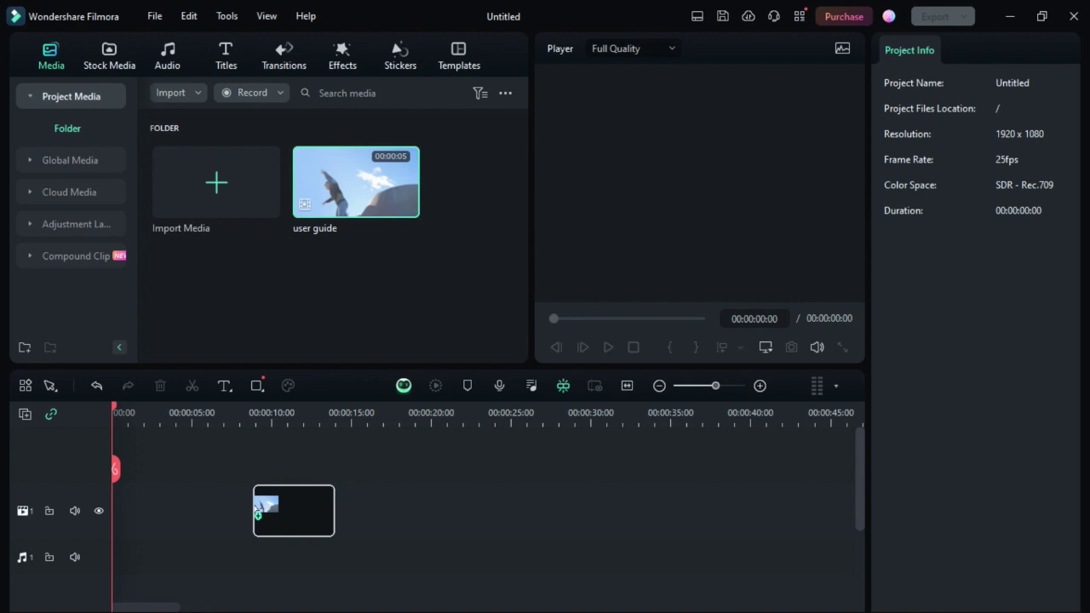
{"action": "left_click_drag", "start_coordinate": [256, 504], "coordinate": [228, 501]}
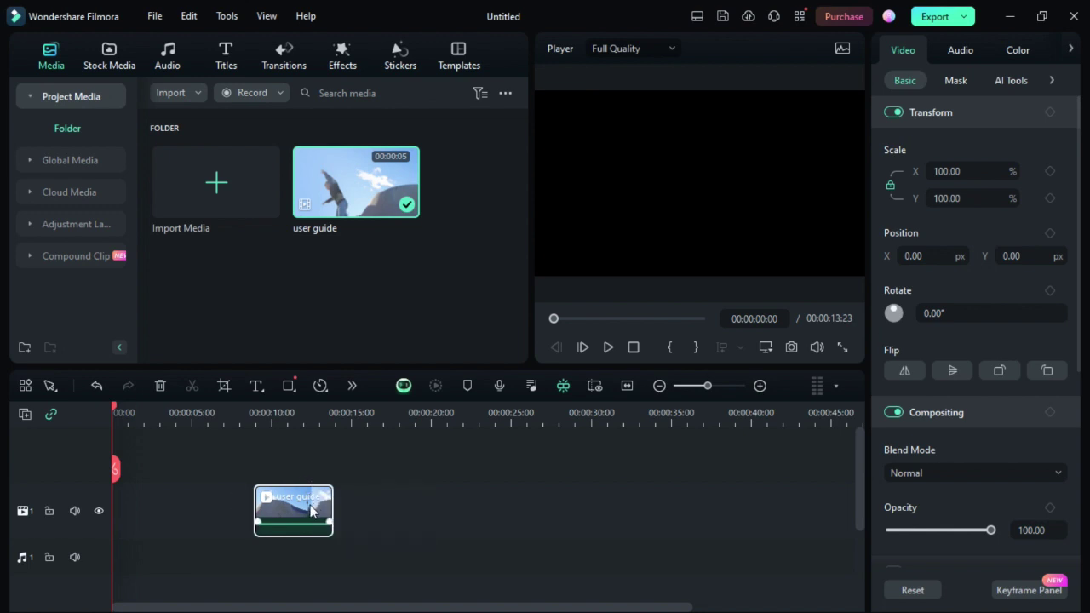
{"action": "left_click_drag", "start_coordinate": [298, 509], "coordinate": [147, 507]}
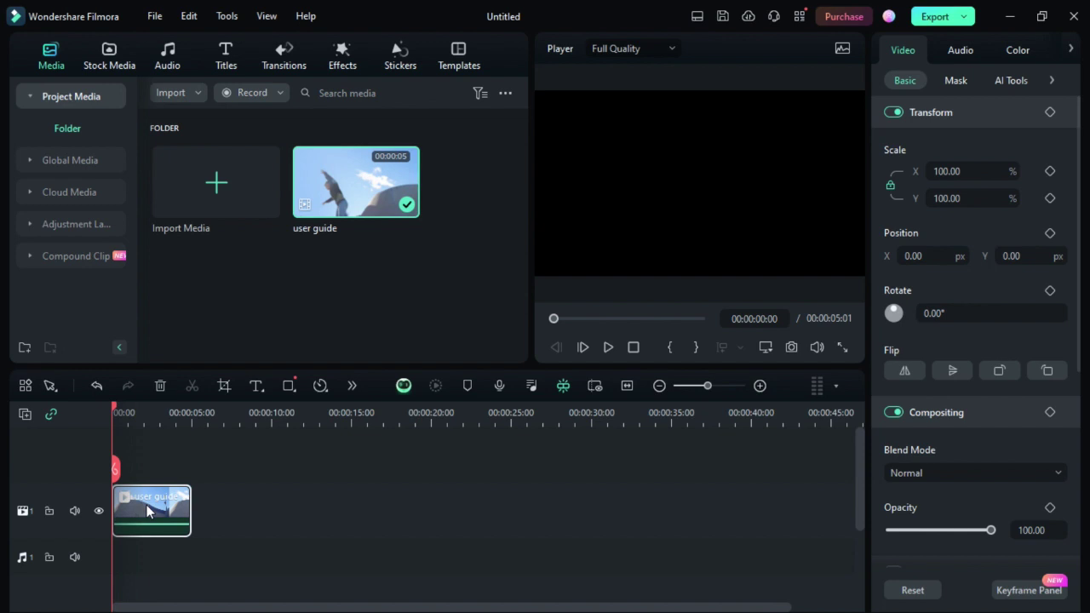
{"action": "key", "text": "space"}
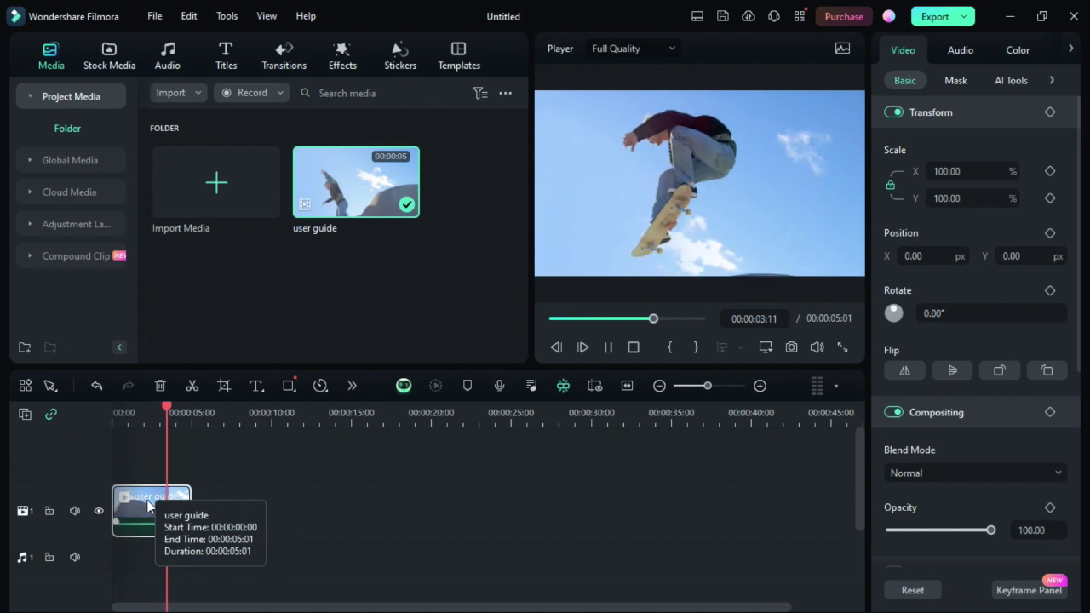
{"action": "key", "text": "space"}
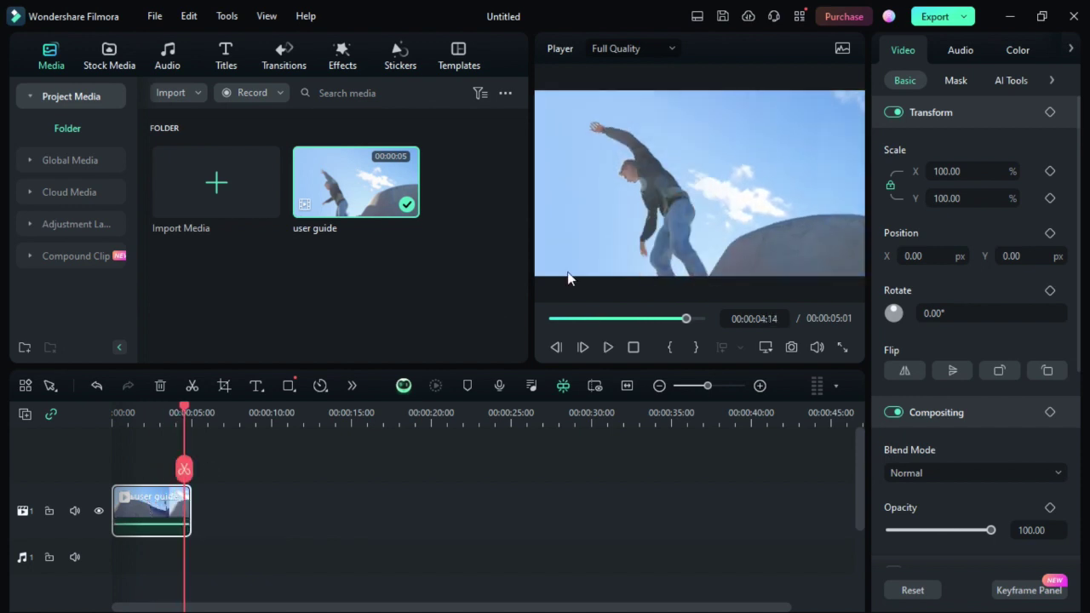
Export the project locally as the MP4 My Video into the tutorial folder in Documents, accepting the watermark
{"action": "left_click", "coordinate": [935, 17]}
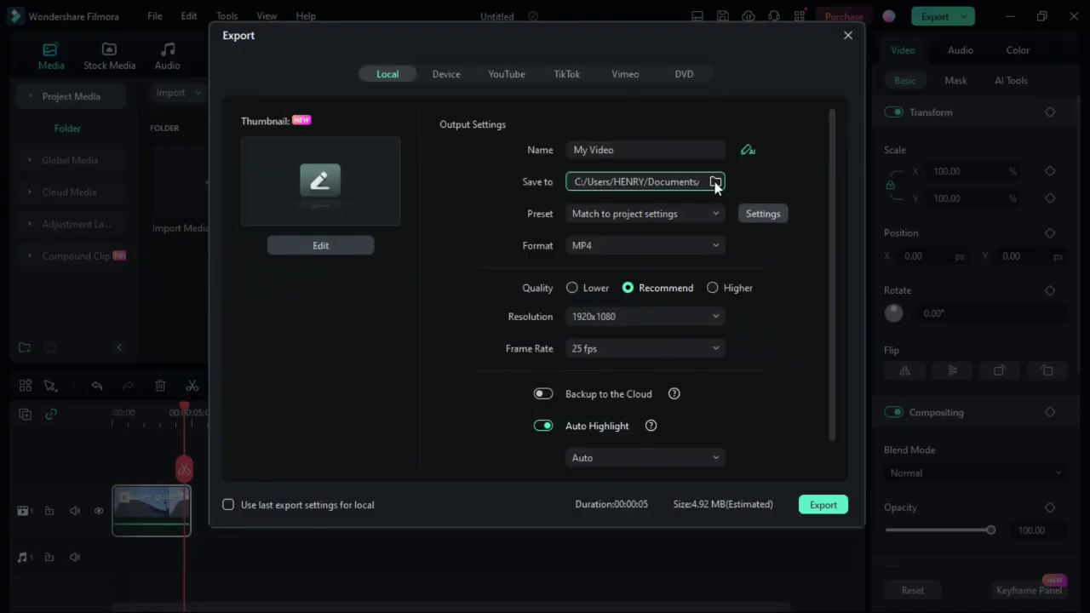
{"action": "left_click", "coordinate": [715, 183]}
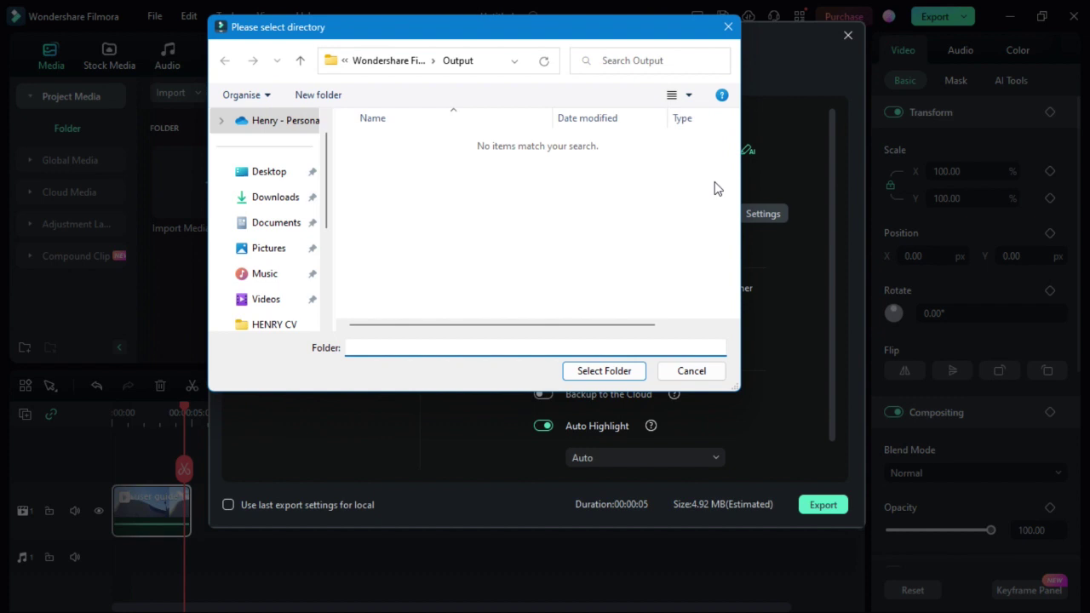
{"action": "left_click", "coordinate": [277, 224]}
{"action": "left_click", "coordinate": [603, 370]}
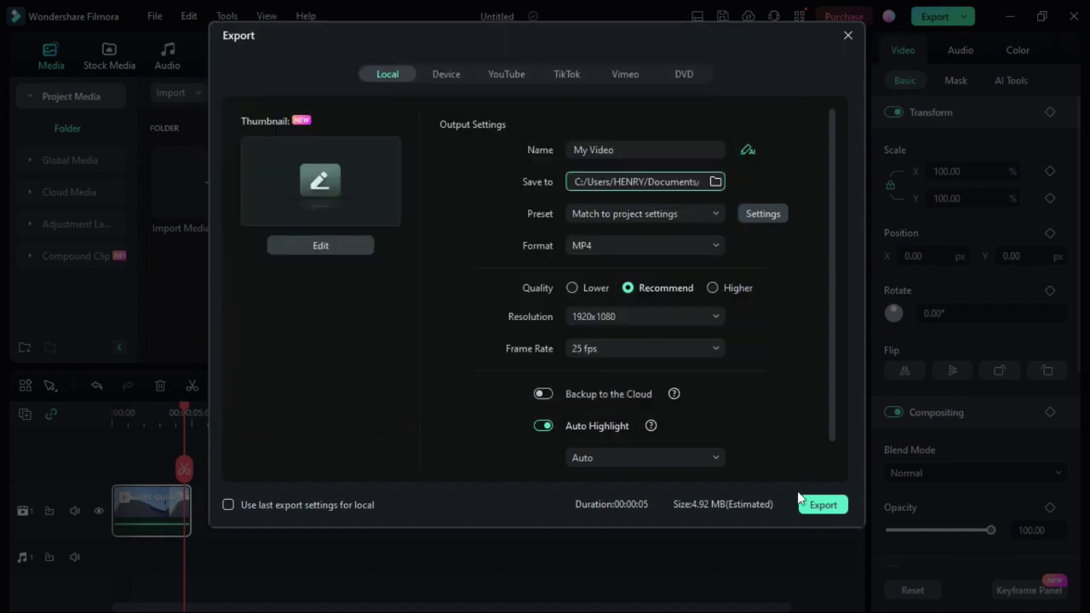
{"action": "left_click", "coordinate": [821, 506]}
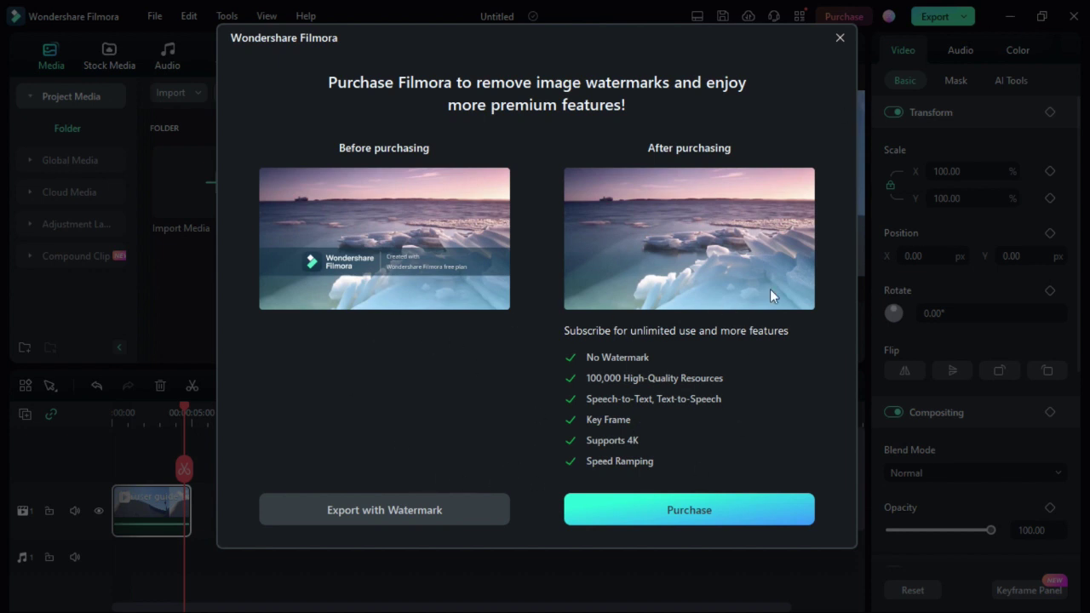
{"action": "left_click", "coordinate": [348, 510]}
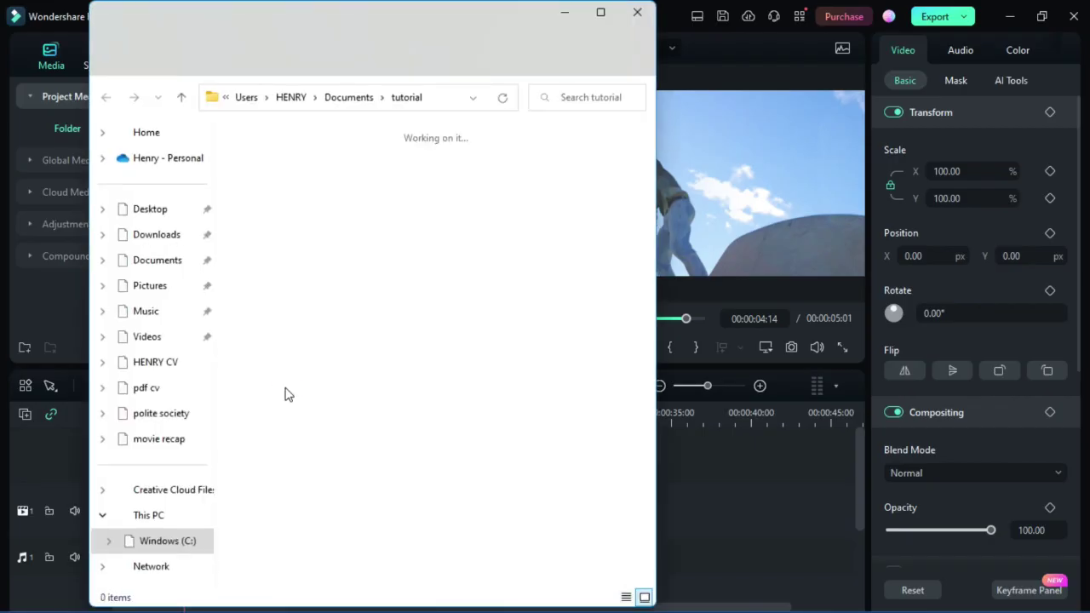
Watch the exported My Video-highlight.mp4 in the media player, close it and return to the Filmora project
{"action": "double_click", "coordinate": [355, 186]}
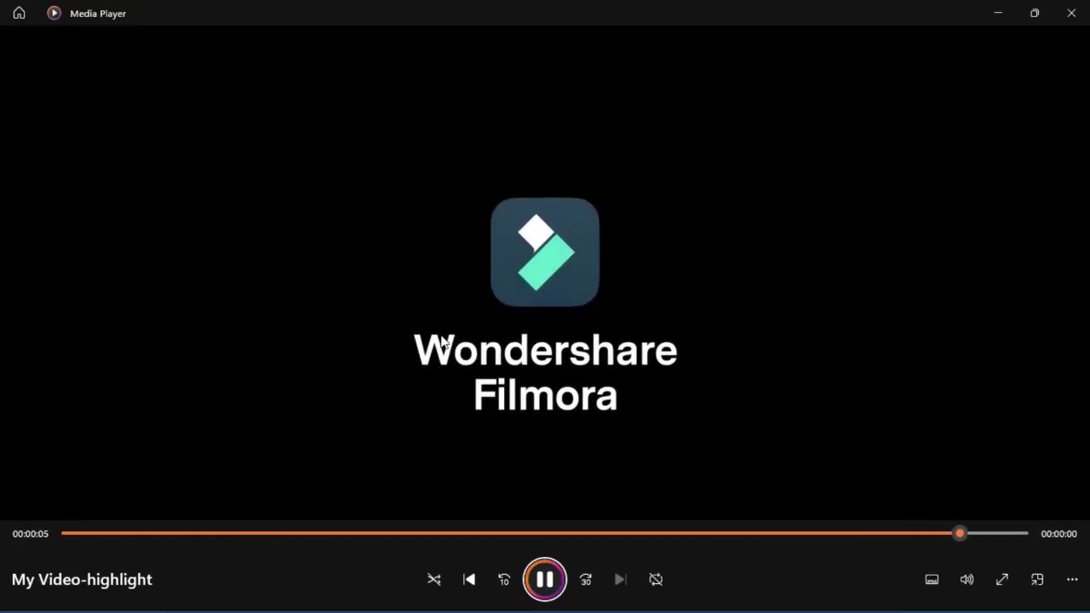
{"action": "left_click", "coordinate": [1071, 13]}
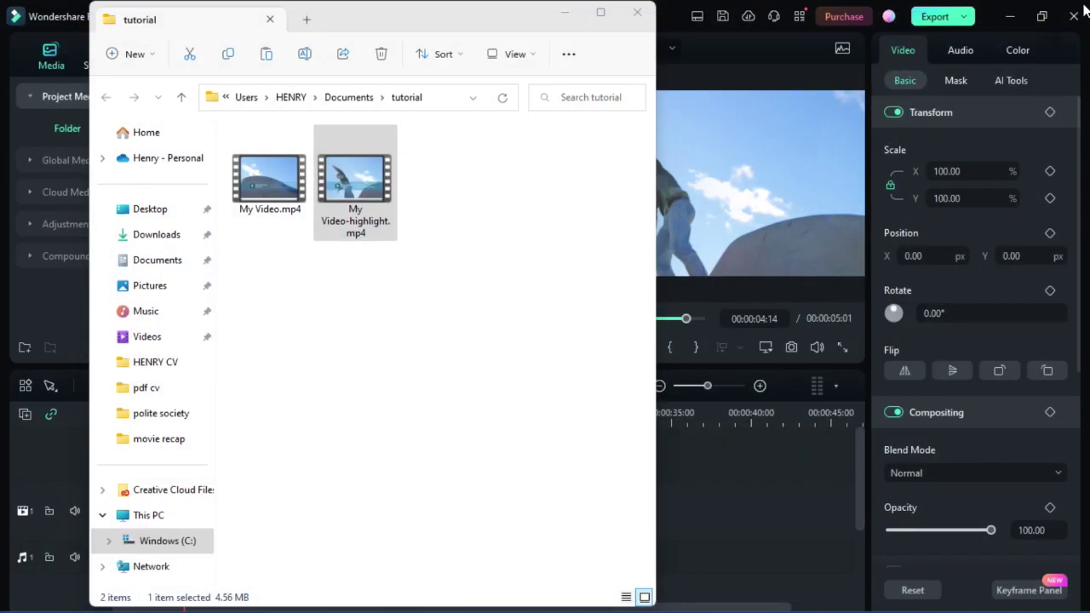
{"action": "left_click", "coordinate": [726, 482]}
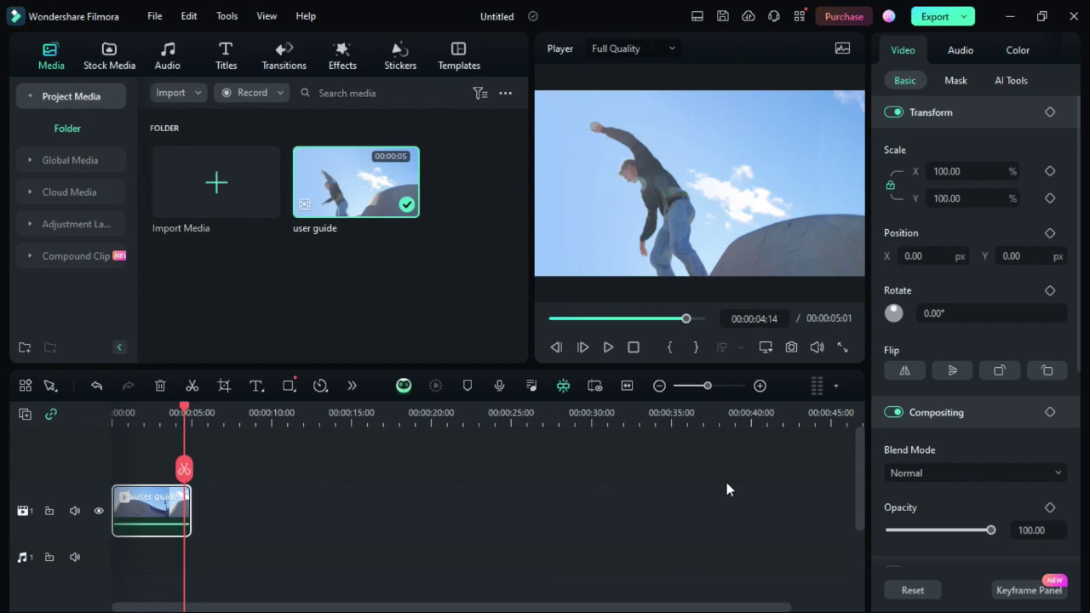
Set the user guide clip's rotation to 180° and return the playhead to the start of the timeline
{"action": "right_click", "coordinate": [155, 511]}
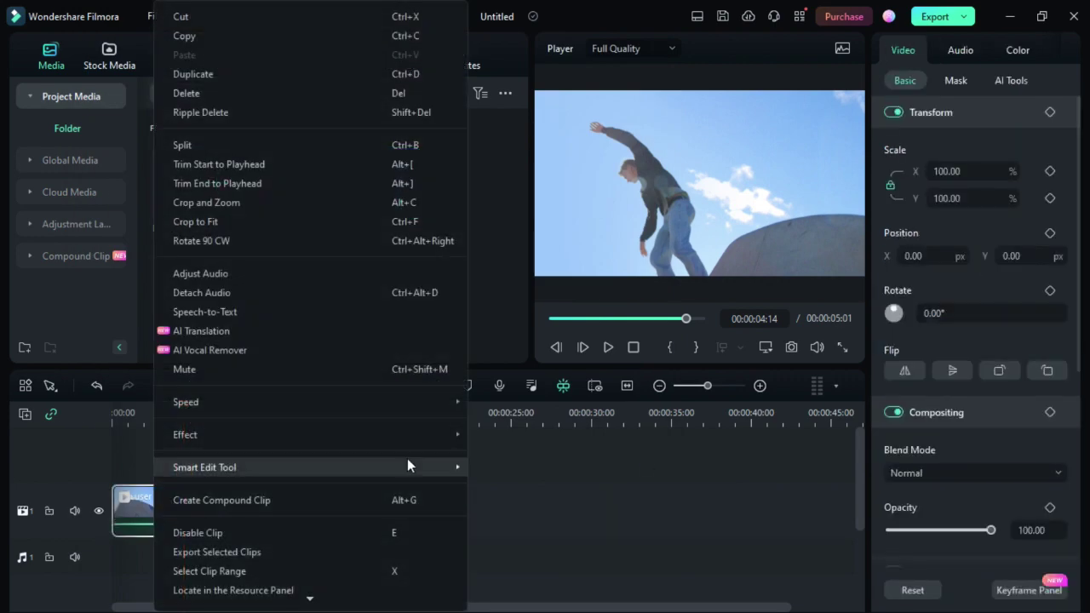
{"action": "left_click", "coordinate": [523, 498]}
{"action": "left_click", "coordinate": [163, 494]}
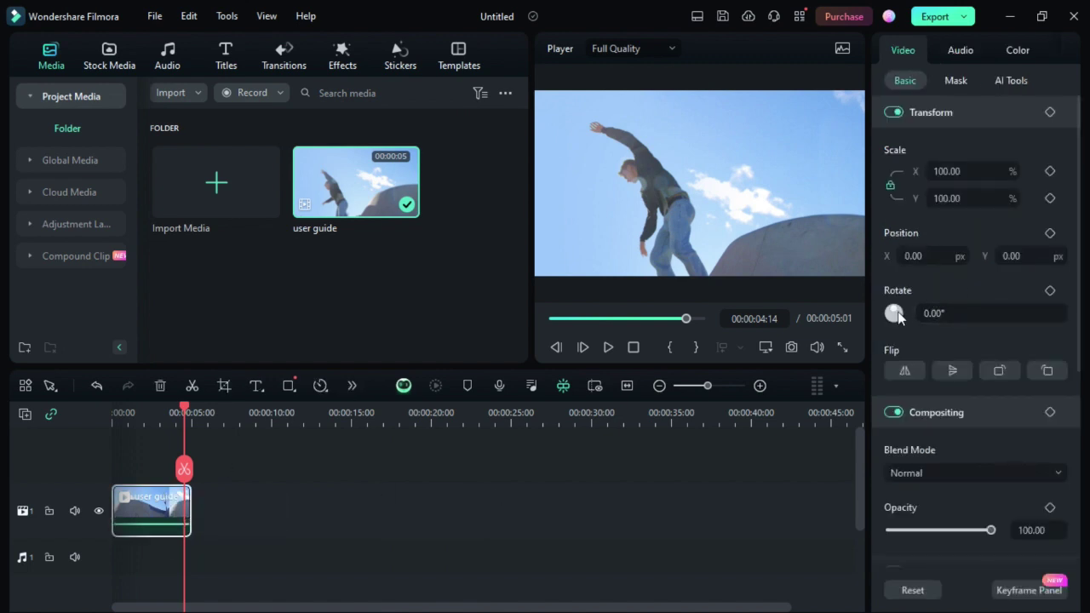
{"action": "left_click_drag", "start_coordinate": [896, 315], "coordinate": [873, 316]}
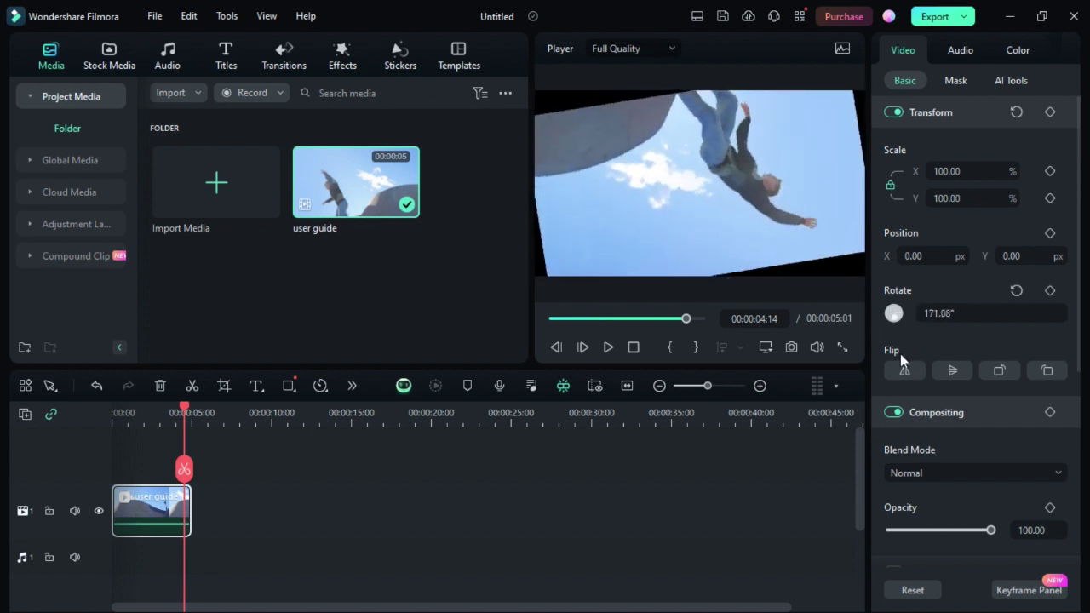
{"action": "left_click_drag", "start_coordinate": [900, 353], "coordinate": [888, 356]}
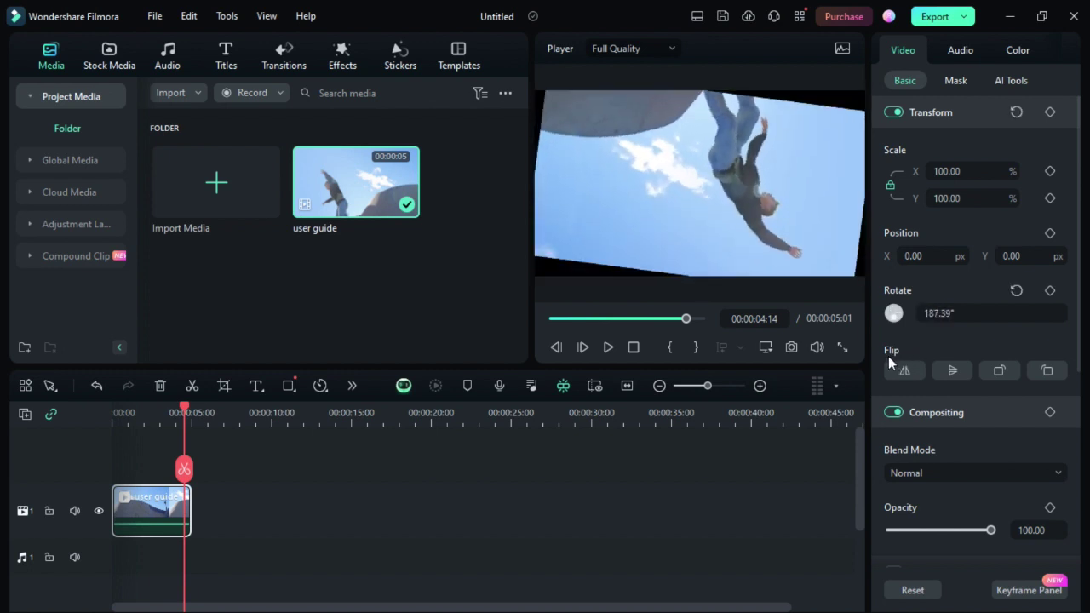
{"action": "left_click", "coordinate": [980, 312]}
{"action": "type", "text": "180"}
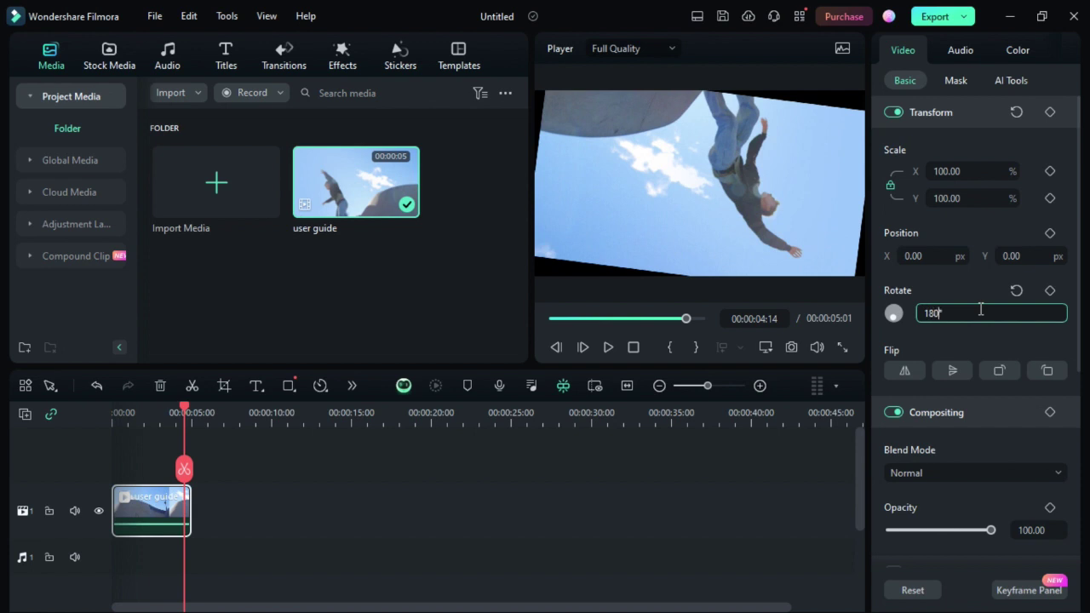
{"action": "key", "text": "Return"}
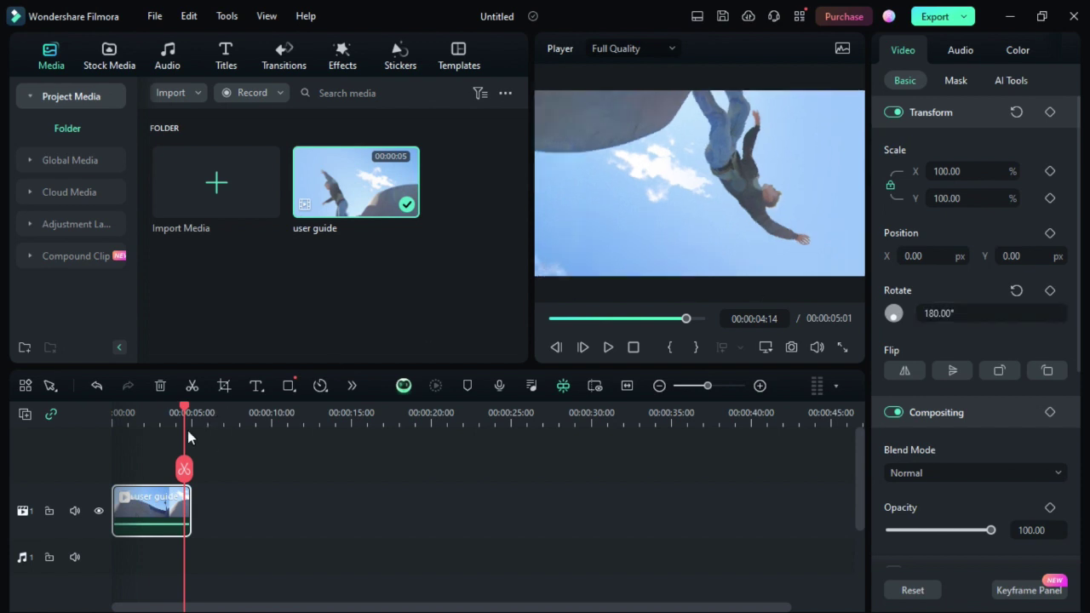
{"action": "left_click_drag", "start_coordinate": [185, 410], "coordinate": [89, 419]}
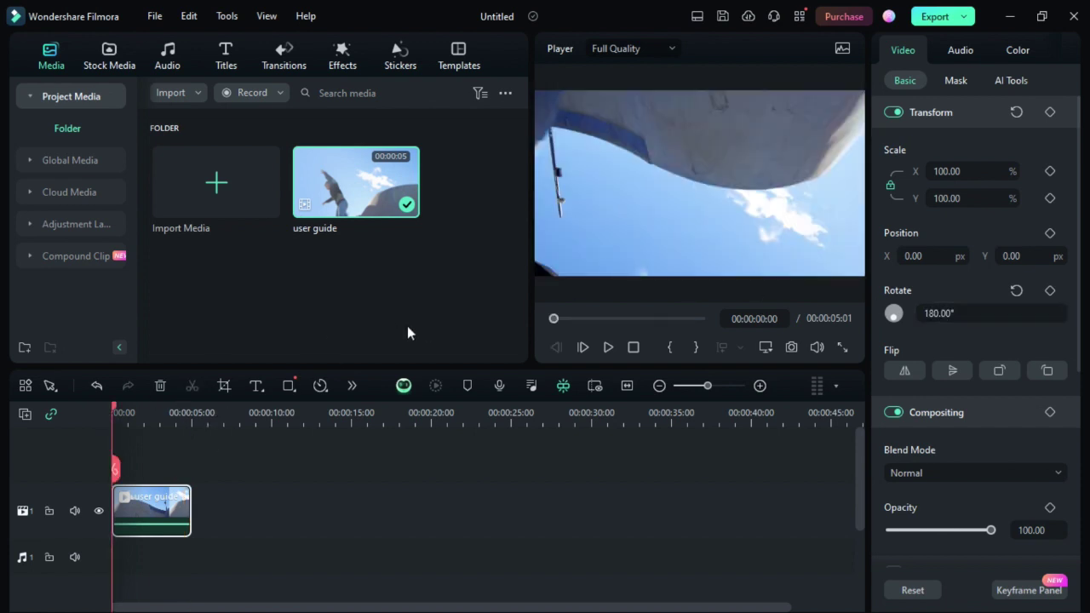
Export the rotated video as My Video upside with Auto Highlight off and a watermark, and check it in the output folder
{"action": "left_click", "coordinate": [930, 15]}
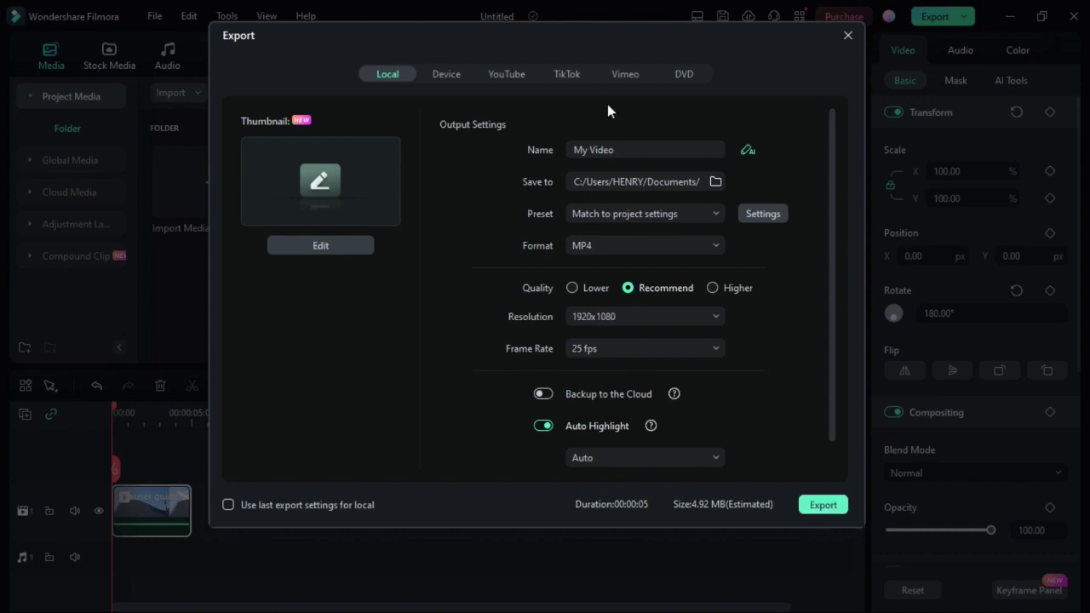
{"action": "left_click", "coordinate": [622, 150]}
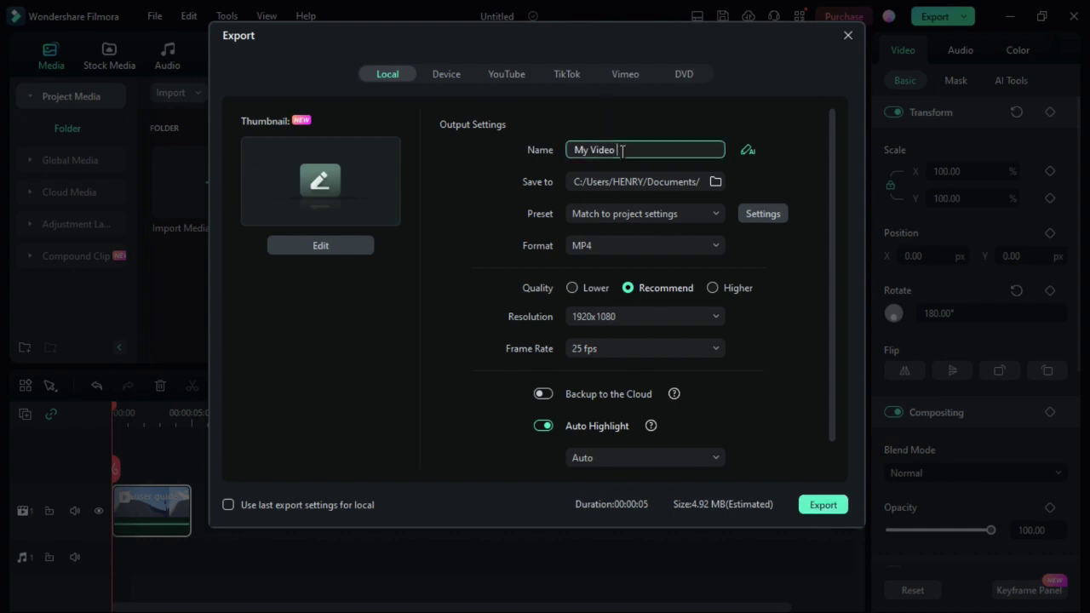
{"action": "type", "text": "upside"}
{"action": "left_click", "coordinate": [543, 426]}
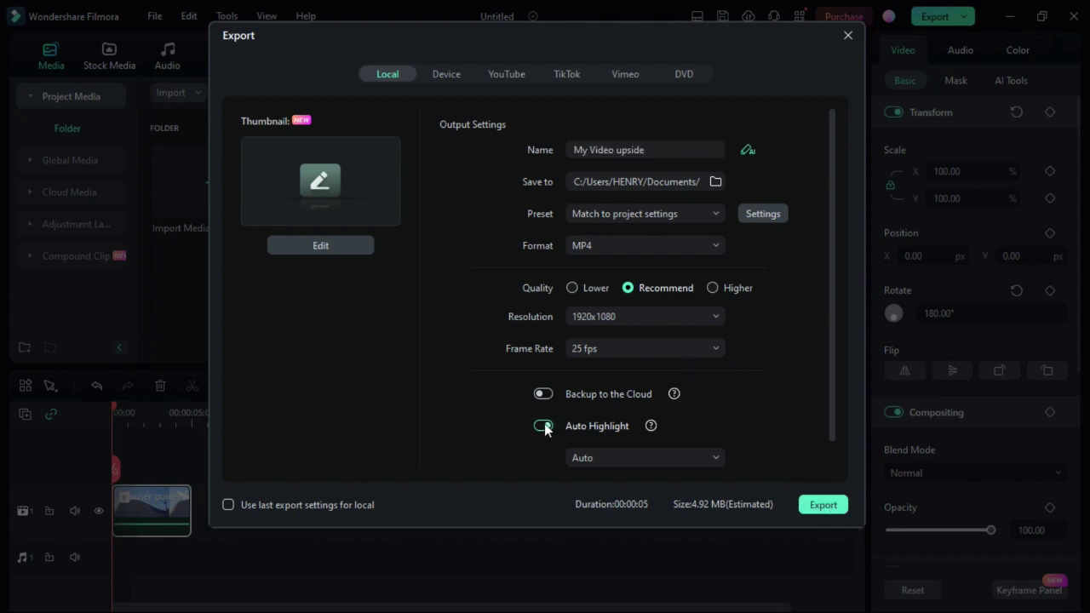
{"action": "left_click", "coordinate": [813, 504]}
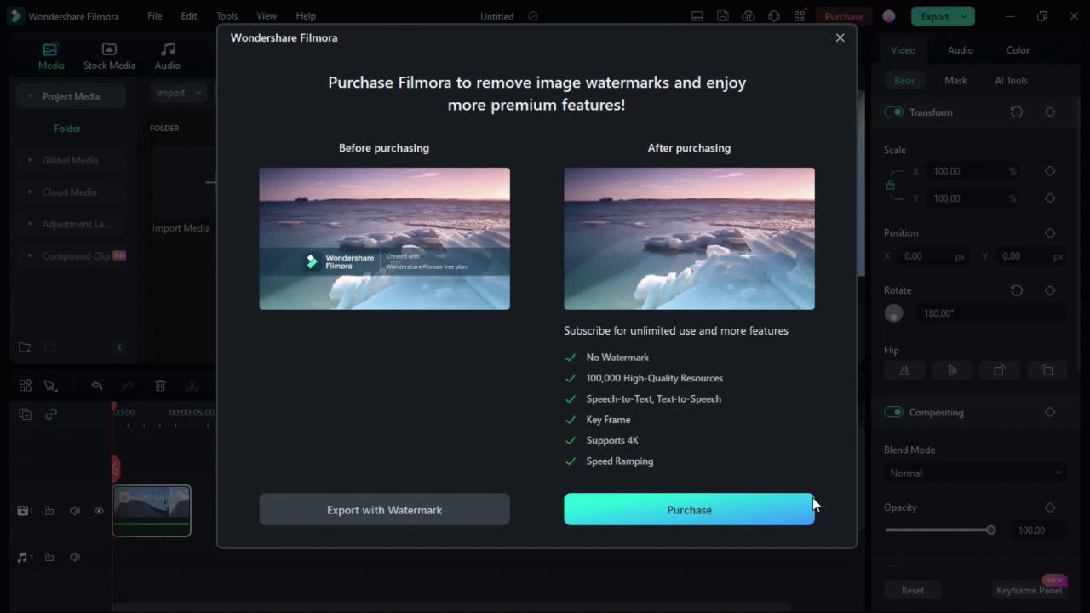
{"action": "left_click", "coordinate": [417, 518]}
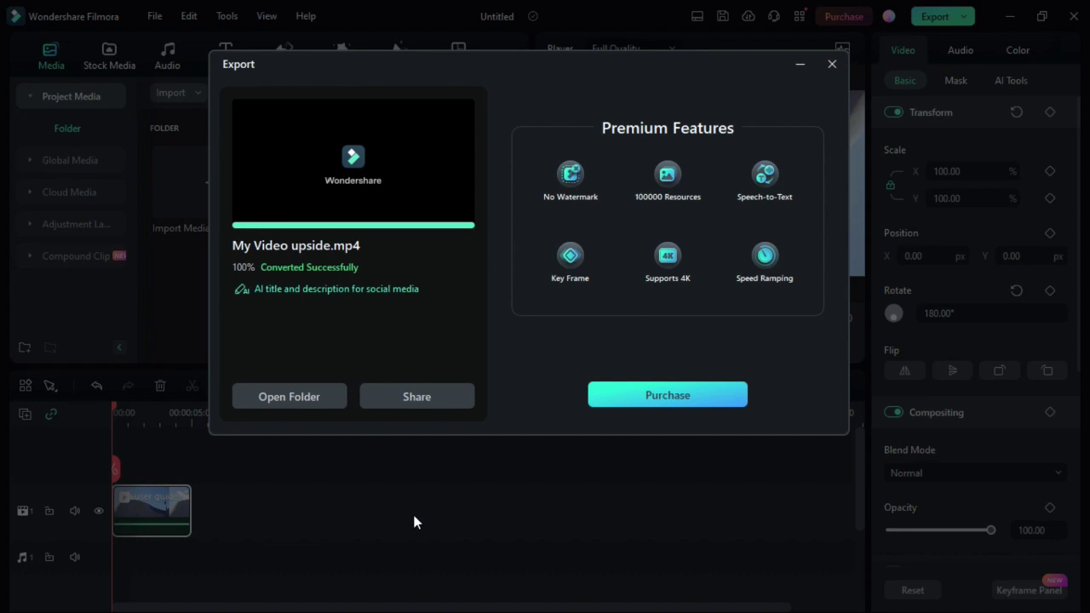
{"action": "left_click", "coordinate": [291, 396]}
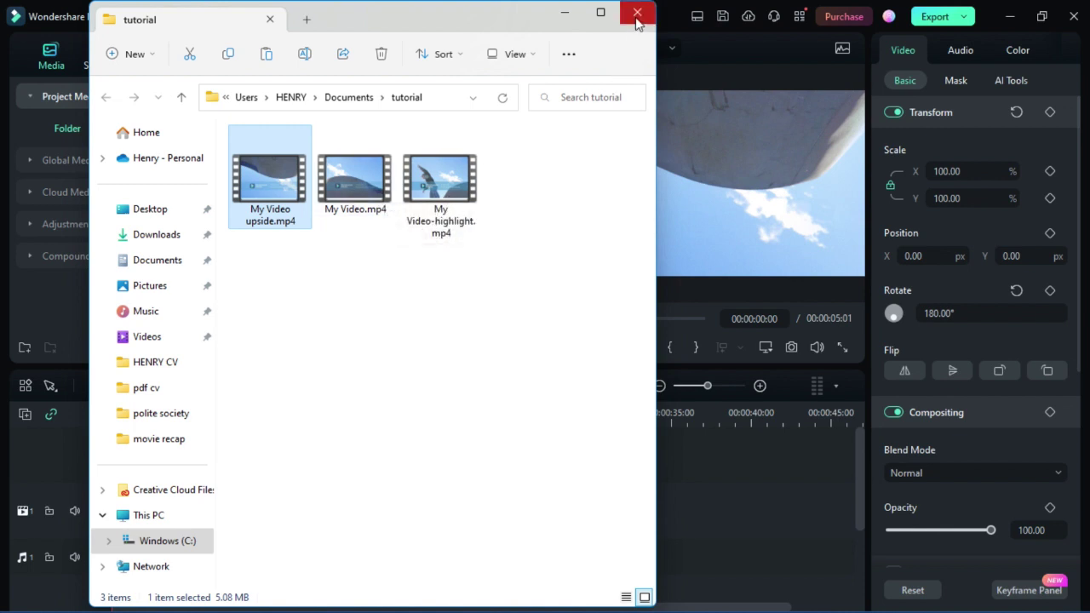
{"action": "left_click", "coordinate": [569, 14]}
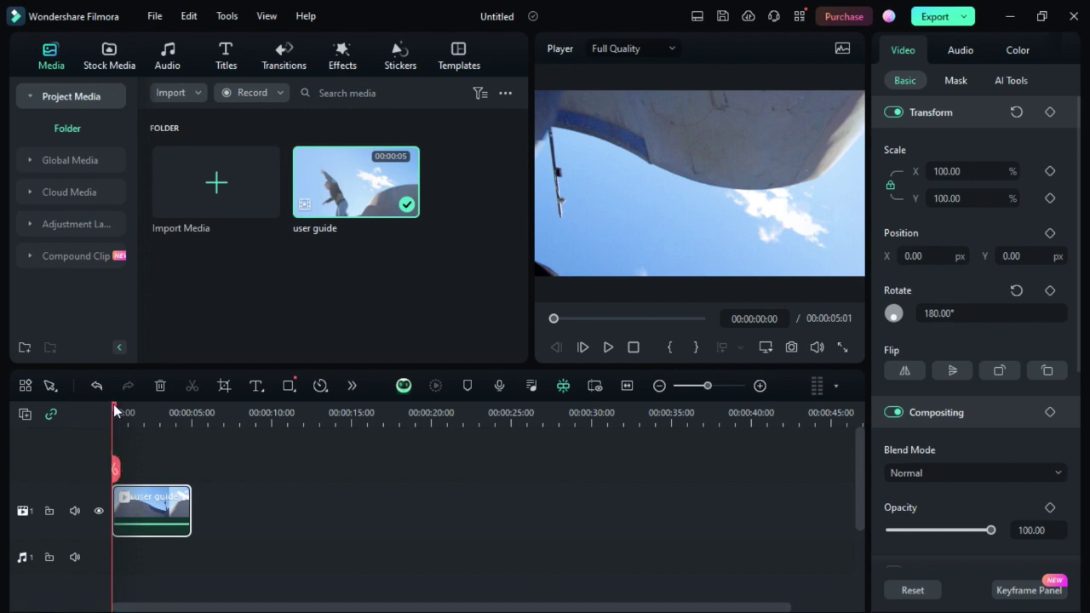
Split the user guide clip at about 00:00:01:20, 00:00:03:09 and 00:00:00:22 to get four segments
{"action": "left_click_drag", "start_coordinate": [113, 405], "coordinate": [141, 411]}
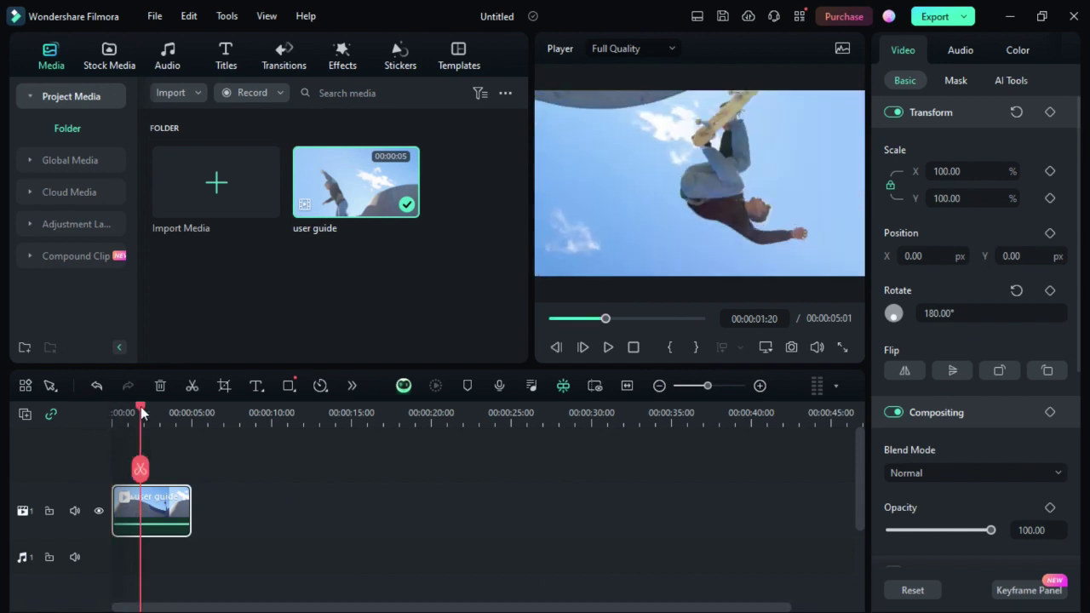
{"action": "left_click", "coordinate": [140, 468]}
{"action": "left_click_drag", "start_coordinate": [137, 410], "coordinate": [165, 412]}
{"action": "left_click", "coordinate": [165, 470]}
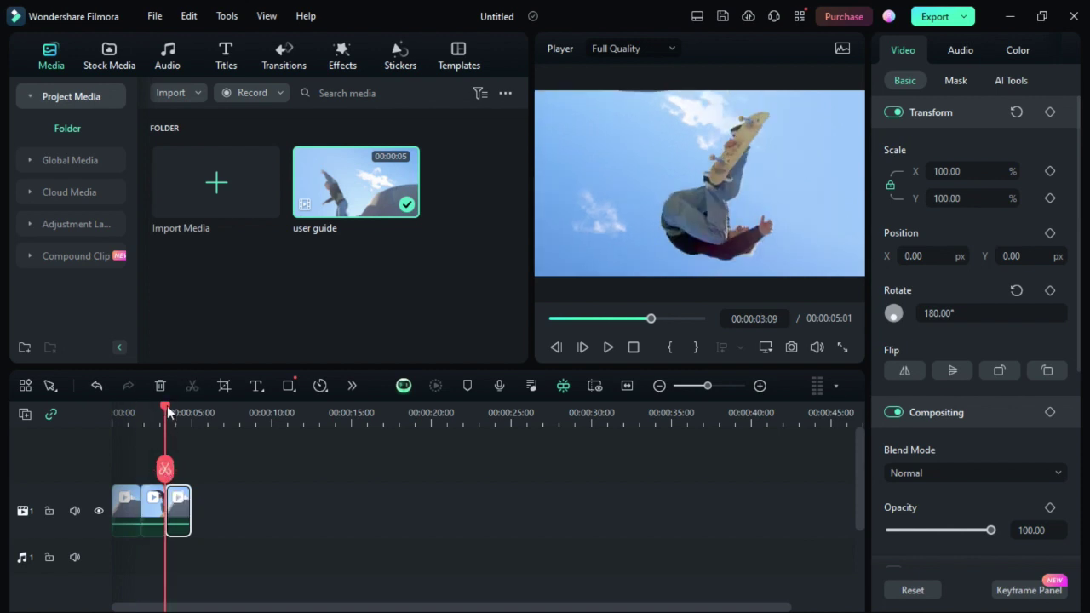
{"action": "left_click_drag", "start_coordinate": [165, 464], "coordinate": [126, 457]}
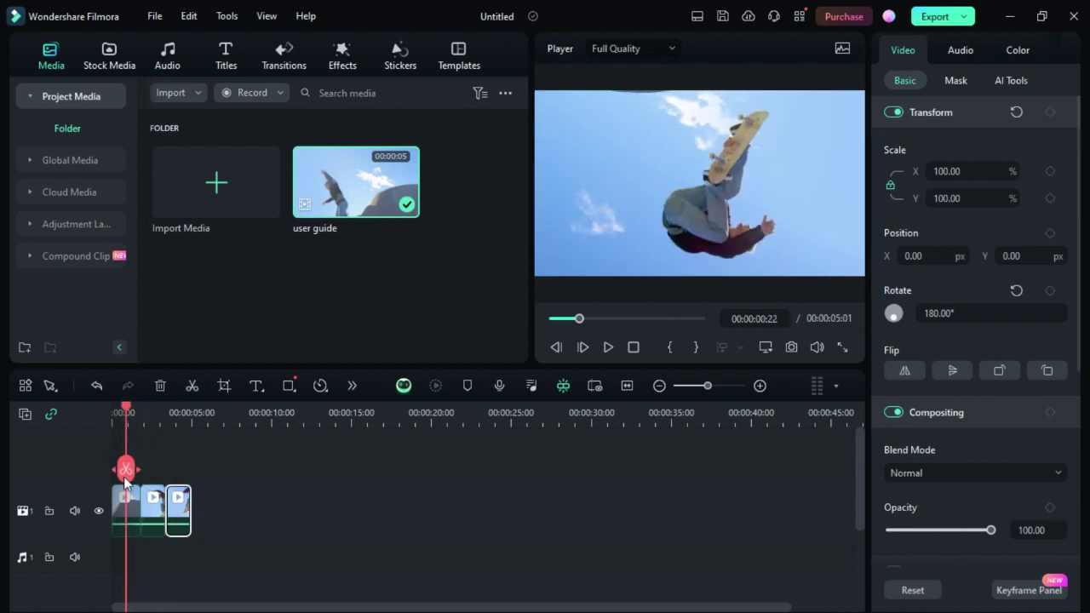
{"action": "left_click", "coordinate": [125, 471]}
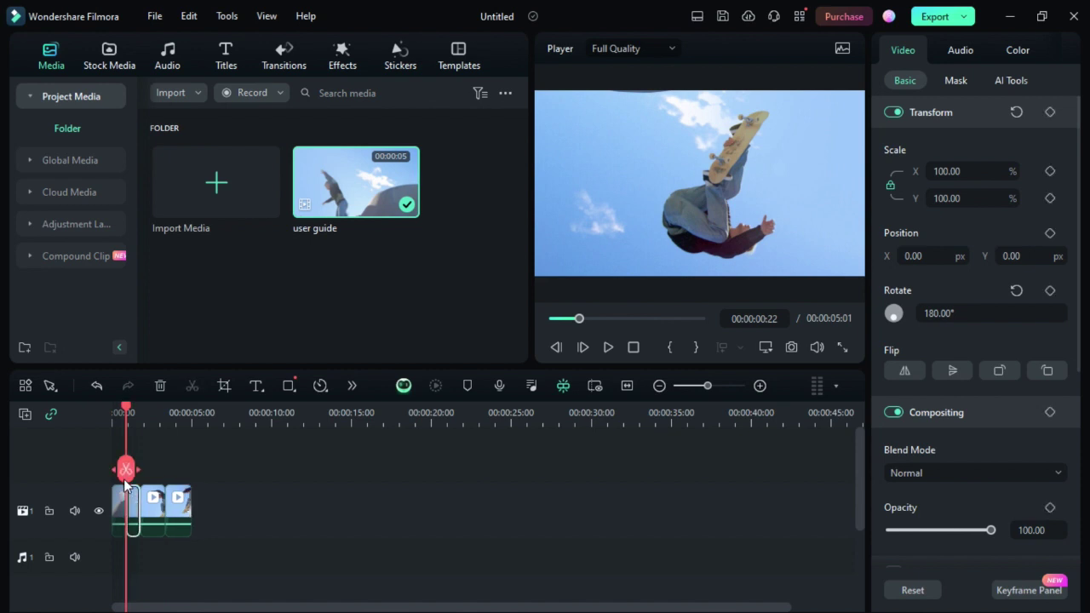
{"action": "key", "text": "ctrl+equal"}
{"action": "key", "text": "ctrl+equal"}
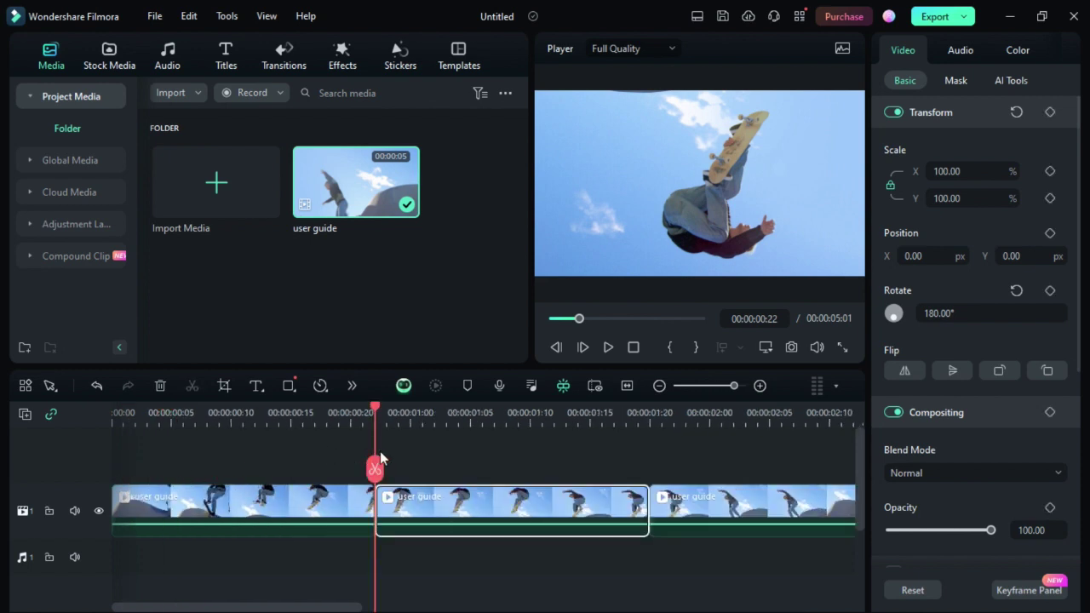
Split the first user guide segment at 00:00:00:16 and again at 00:00:00:09
{"action": "left_click_drag", "start_coordinate": [377, 433], "coordinate": [300, 461]}
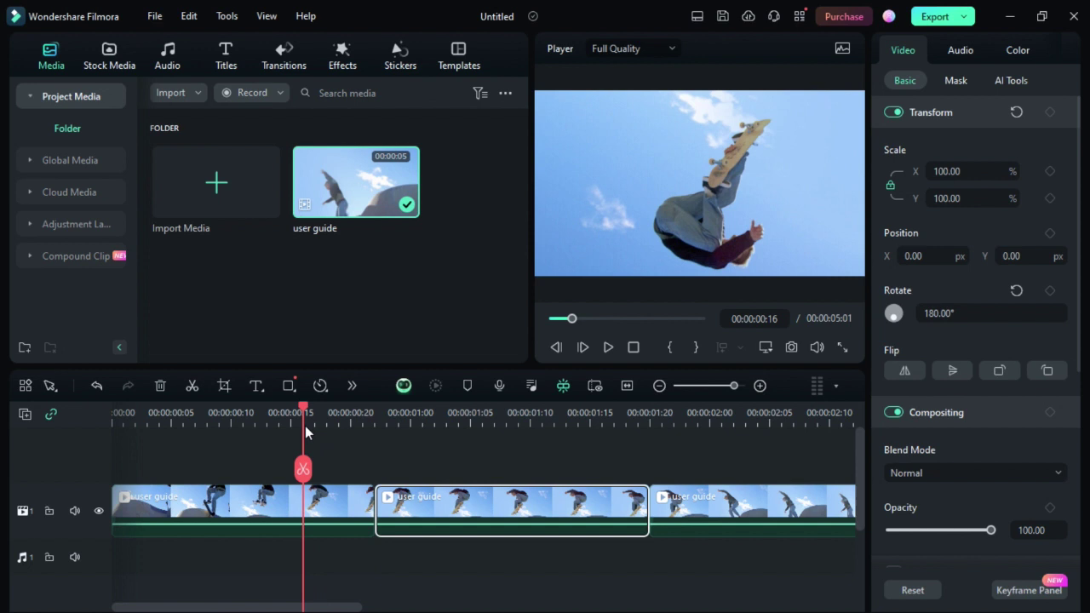
{"action": "left_click", "coordinate": [302, 469]}
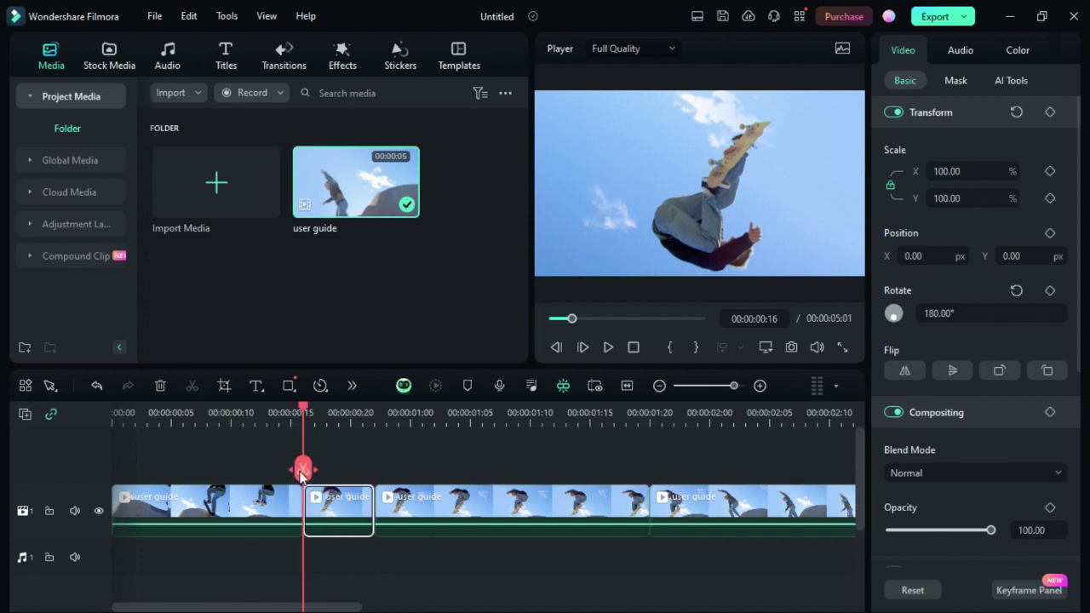
{"action": "left_click_drag", "start_coordinate": [305, 411], "coordinate": [220, 413]}
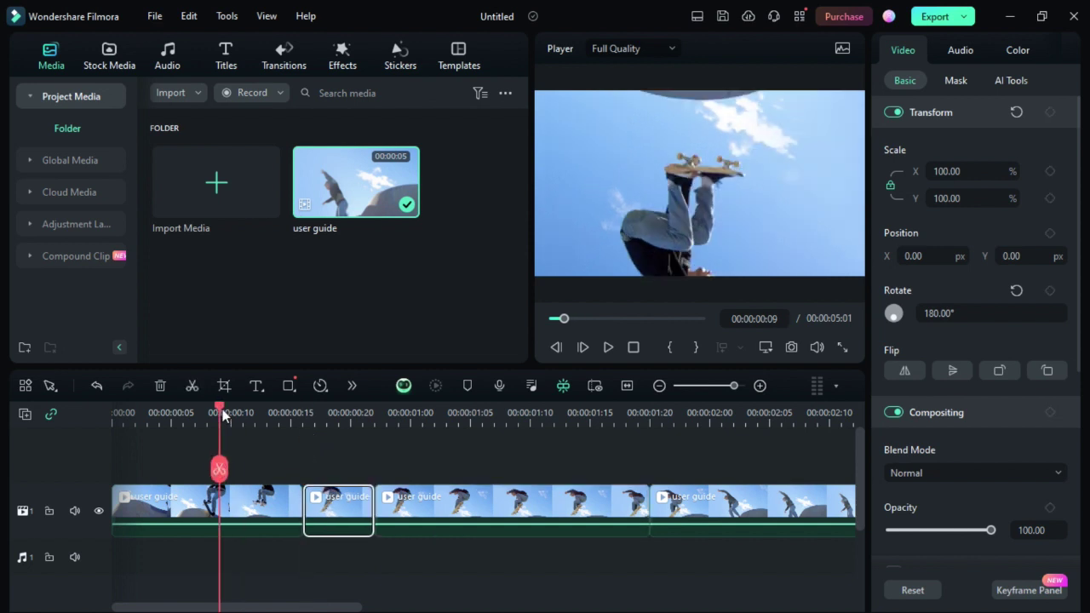
{"action": "left_click", "coordinate": [221, 469]}
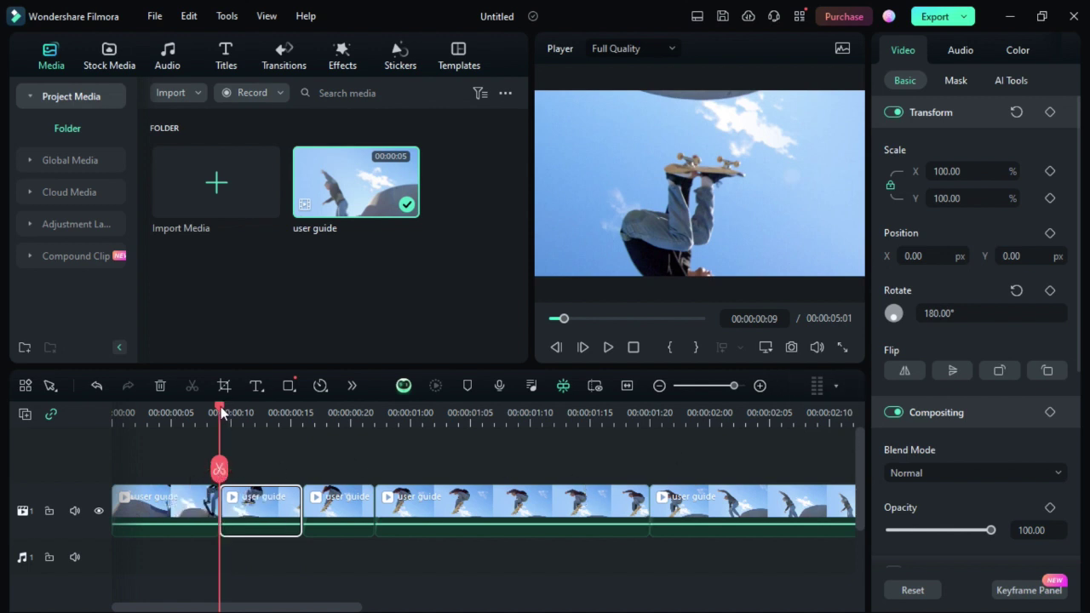
Try setting the rotation of the first user guide segment to 0°
{"action": "left_click_drag", "start_coordinate": [223, 409], "coordinate": [183, 427]}
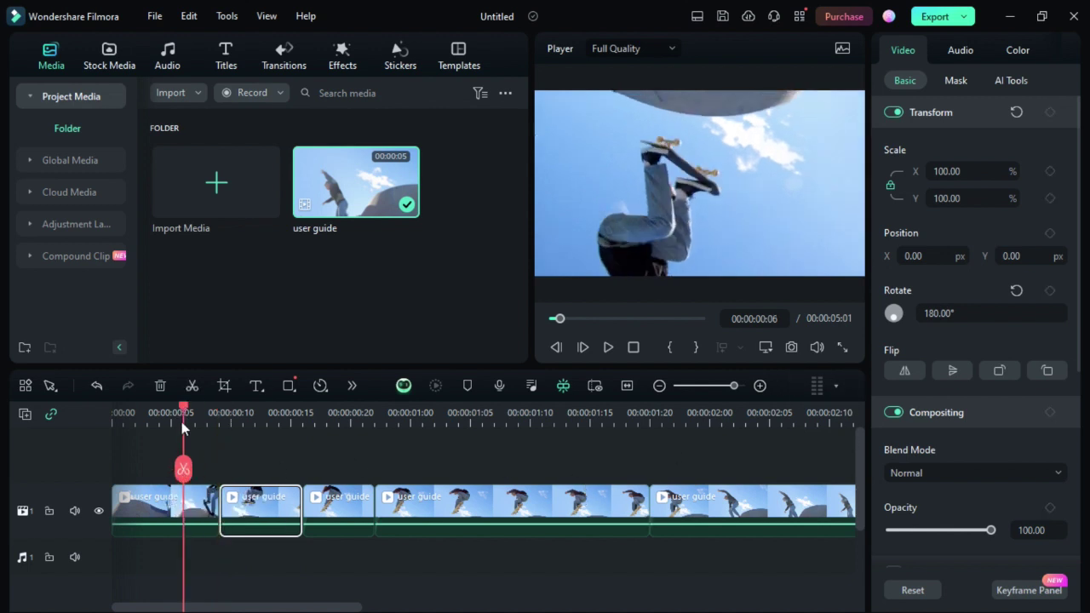
{"action": "left_click", "coordinate": [167, 504]}
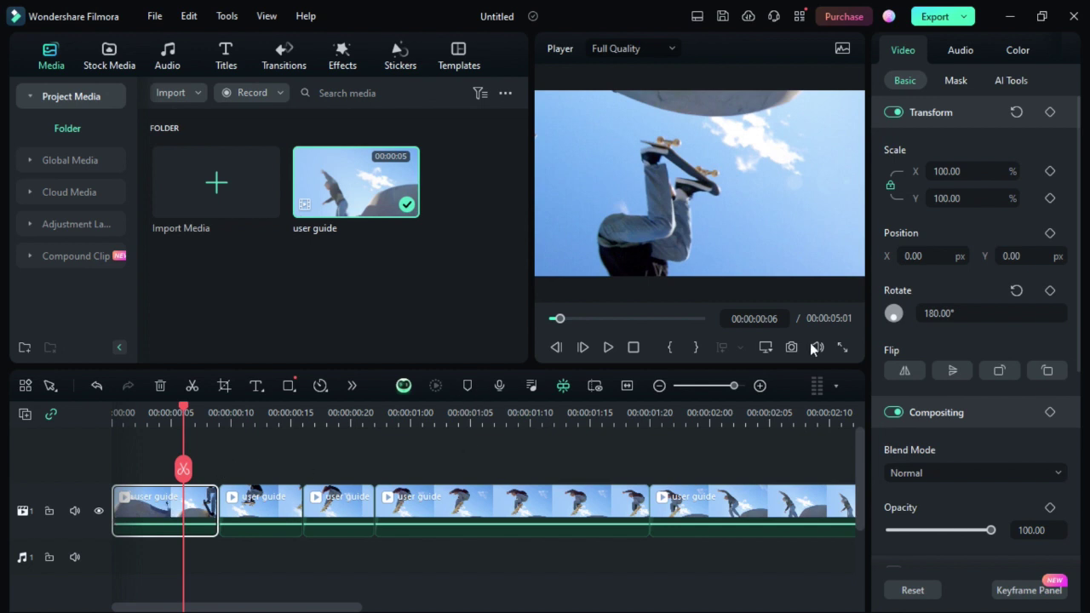
{"action": "left_click", "coordinate": [955, 314]}
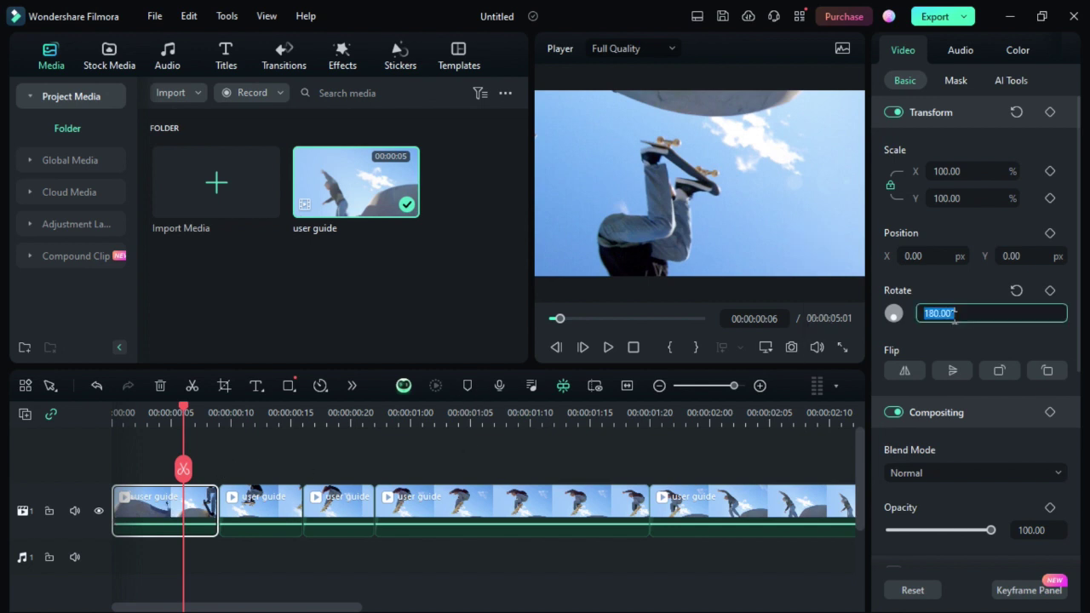
{"action": "type", "text": "0"}
{"action": "key", "text": "Return"}
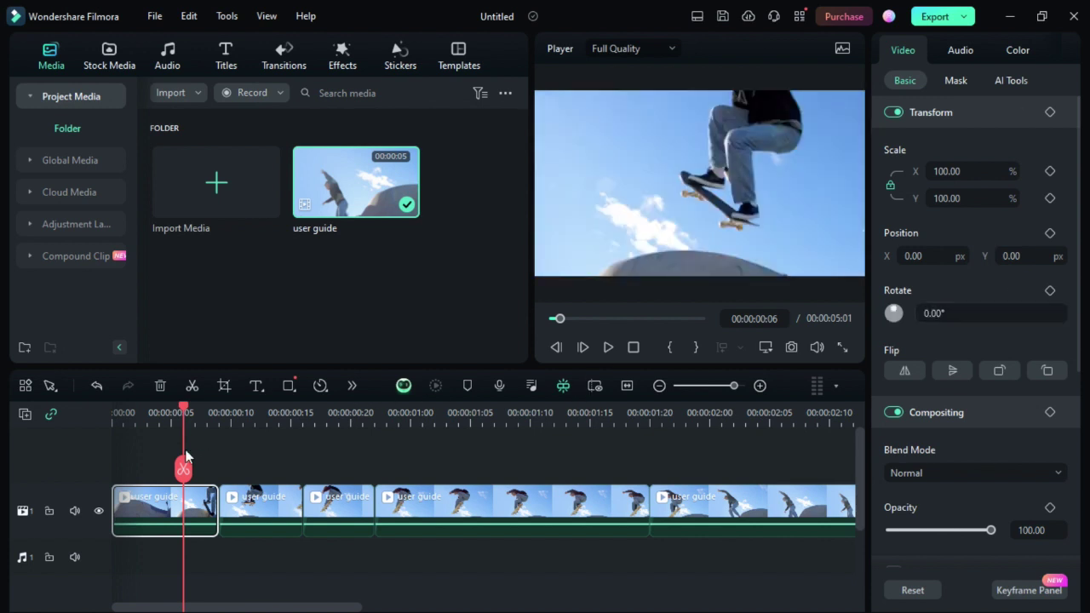
Play the timeline to check the segments, and undo the first segment's rotation change
{"action": "key", "text": "space"}
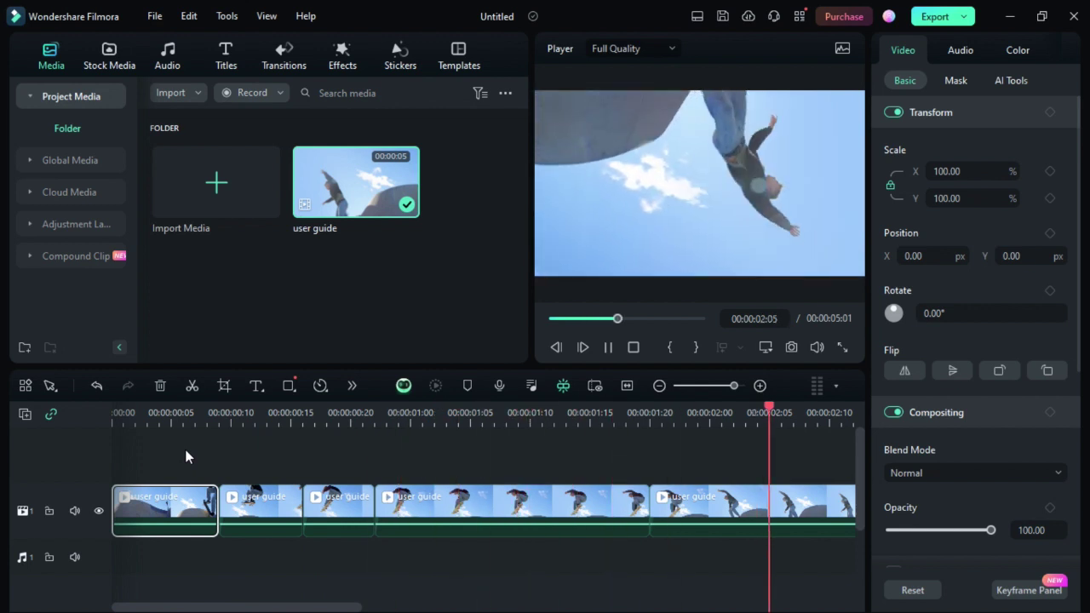
{"action": "key", "text": "space"}
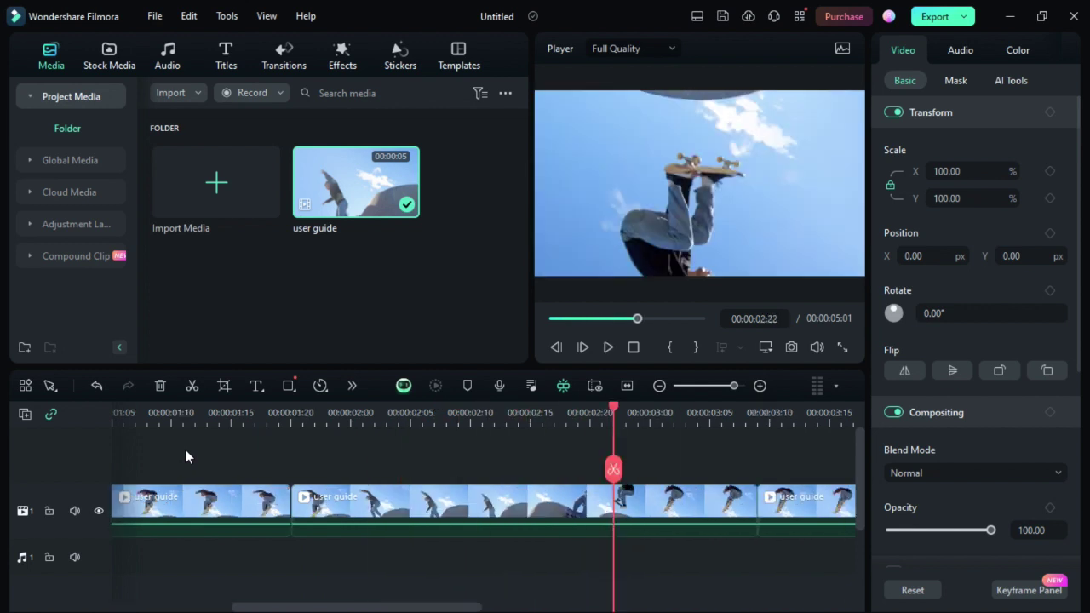
{"action": "key", "text": "space"}
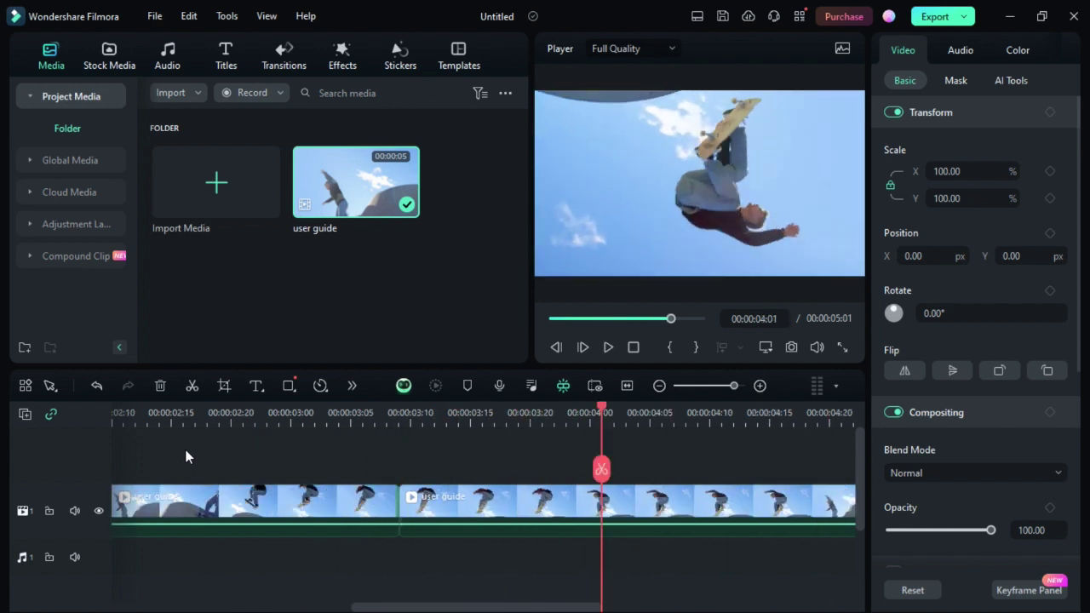
{"action": "key", "text": "ctrl+minus"}
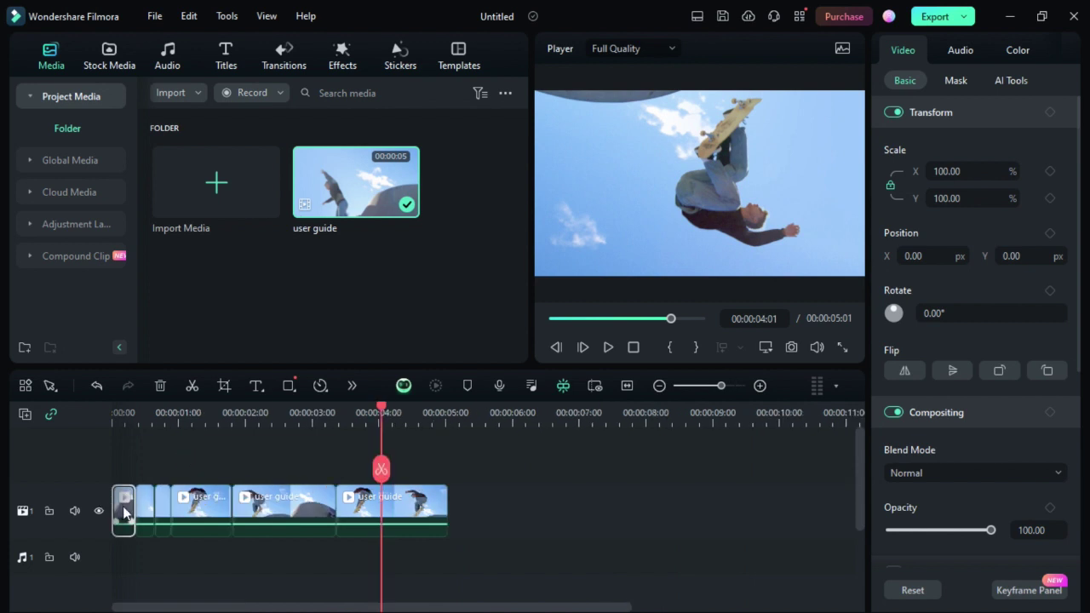
{"action": "key", "text": "ctrl+z"}
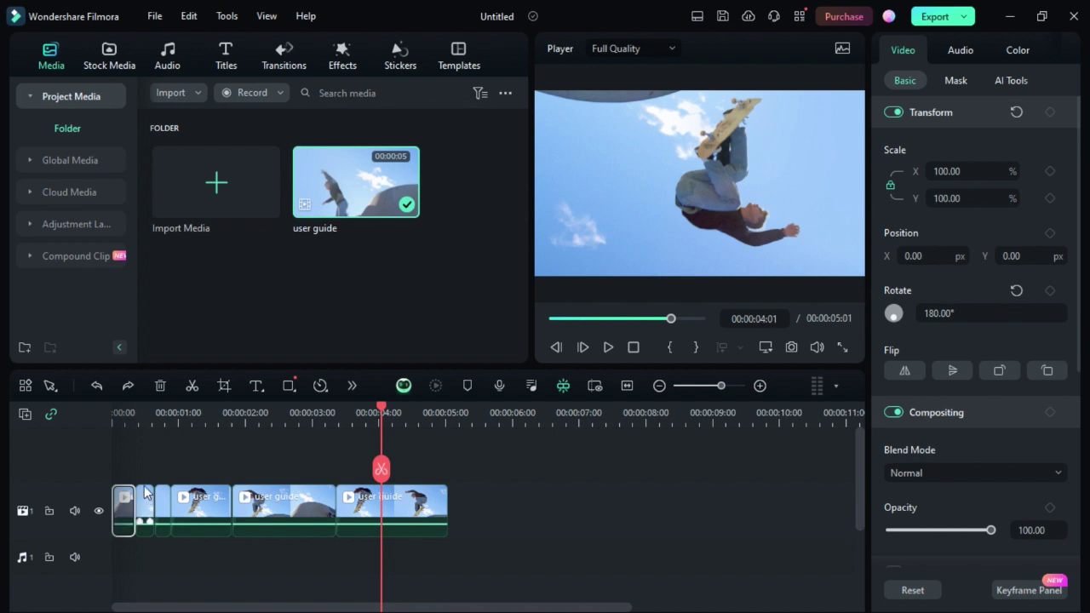
Move the playhead to 00:00:00:04 and try to add the Dynamic Throwin Title from the plain text titles above the clips
{"action": "left_click", "coordinate": [121, 416]}
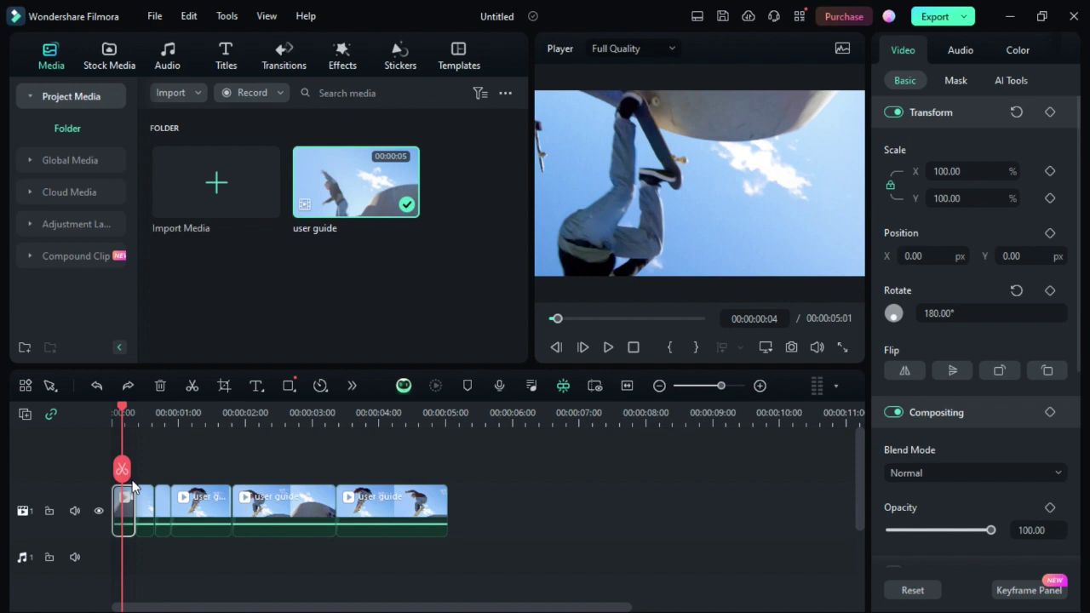
{"action": "left_click", "coordinate": [221, 66]}
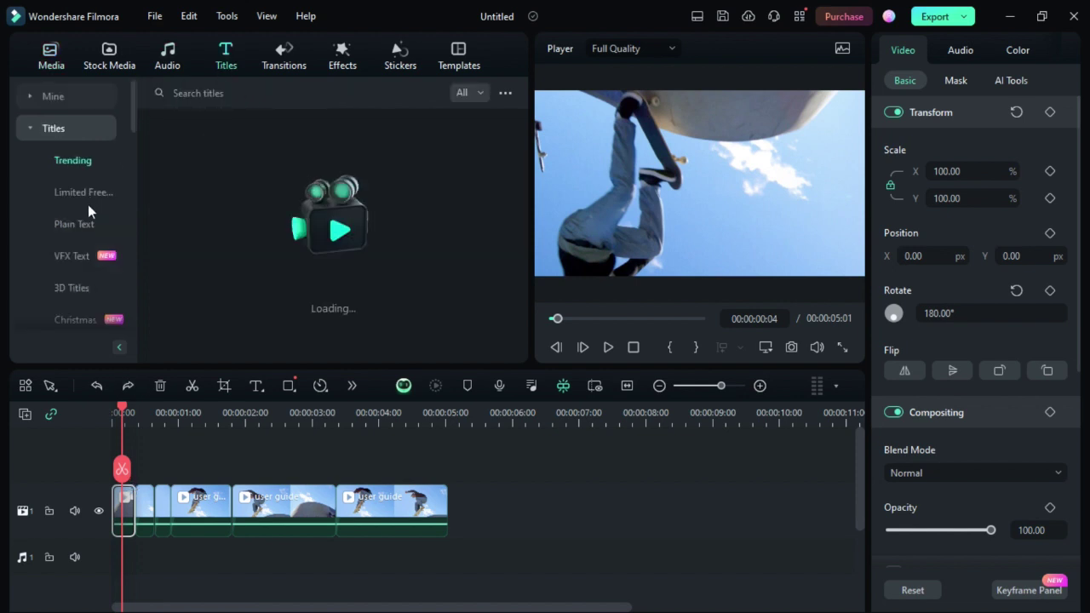
{"action": "left_click", "coordinate": [78, 223]}
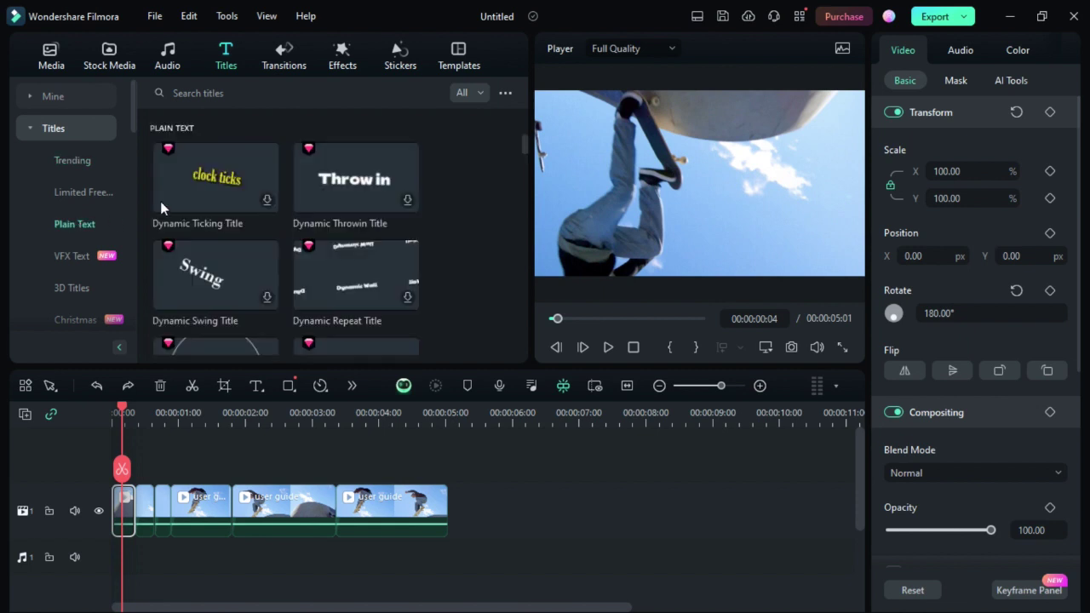
{"action": "left_click_drag", "start_coordinate": [289, 289], "coordinate": [128, 464]}
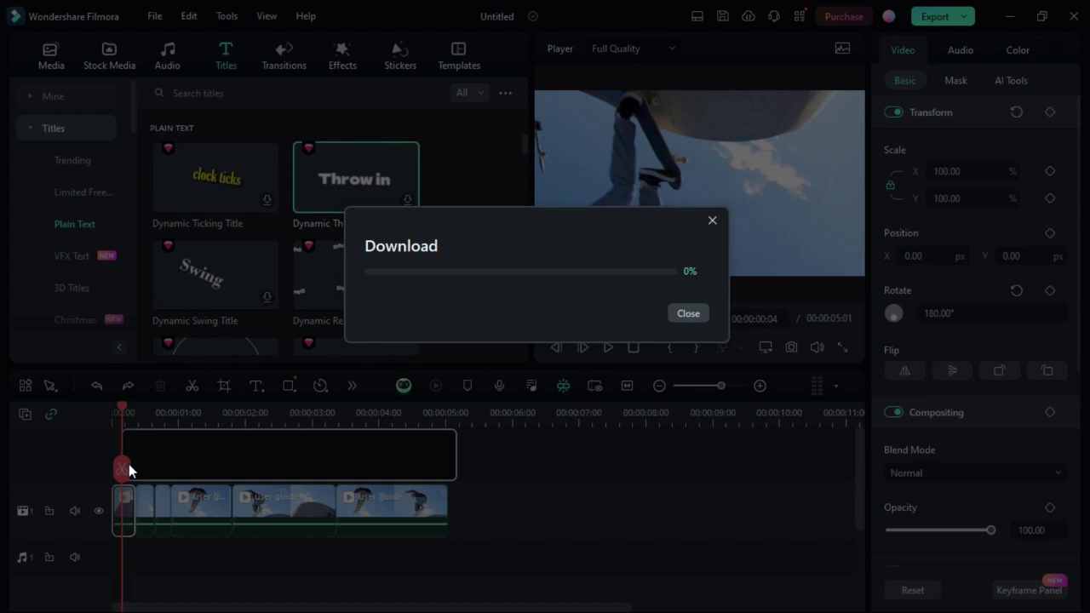
{"action": "left_click", "coordinate": [712, 222]}
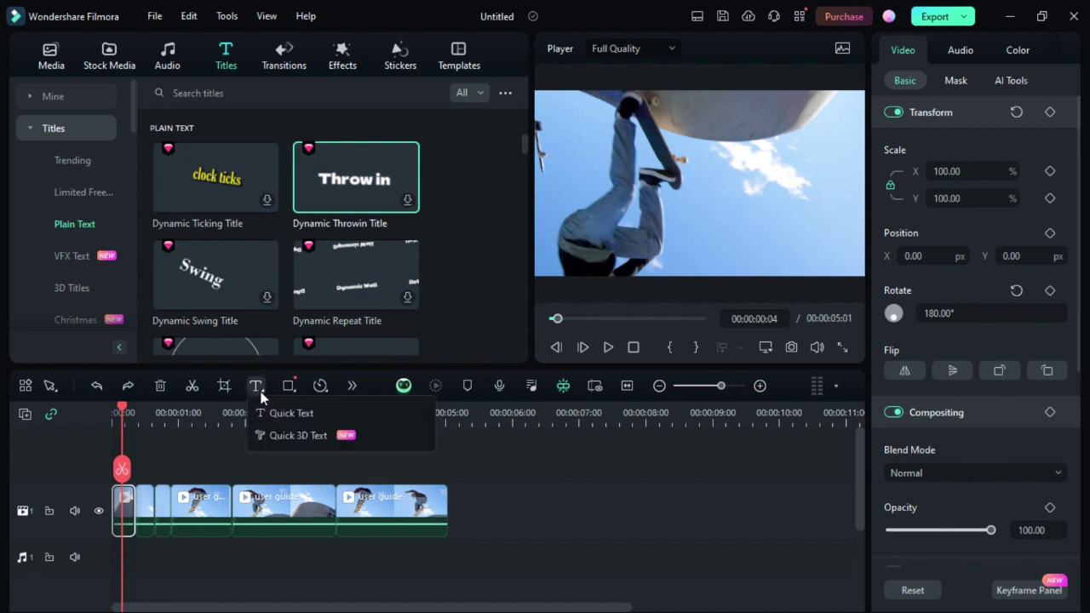
Add a quick text title reading "Text Herefood is available at he restuarant" over the clips and colour it light orange
{"action": "left_click", "coordinate": [270, 411]}
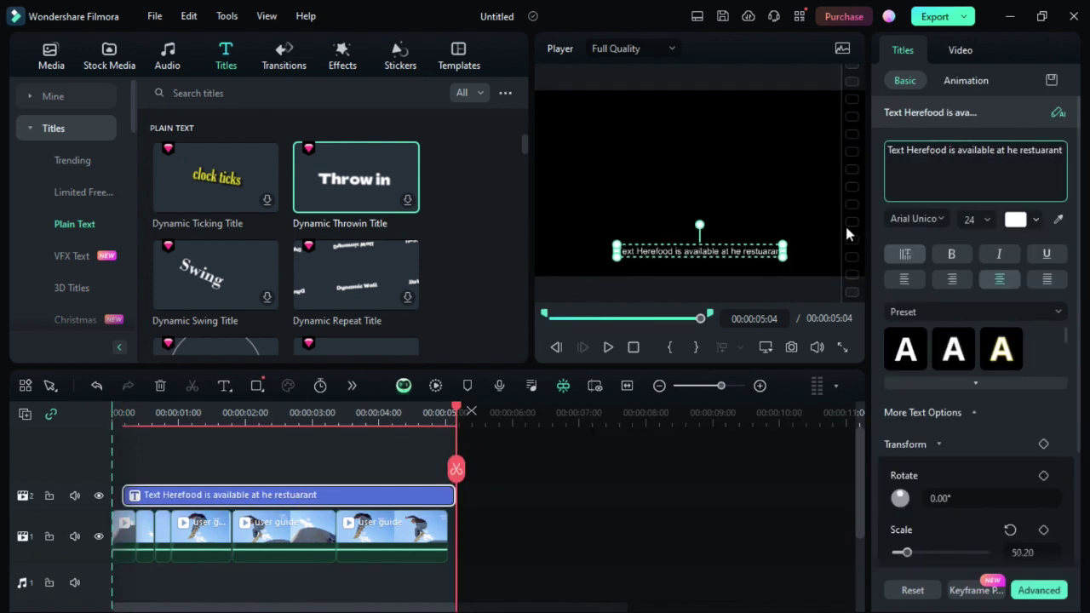
{"action": "left_click", "coordinate": [1035, 220]}
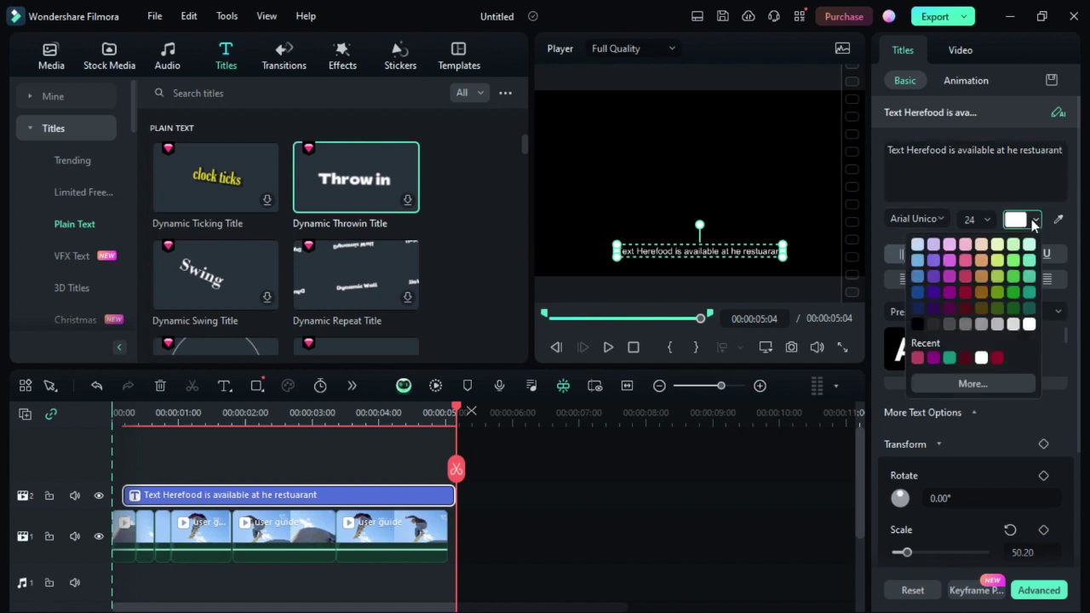
{"action": "left_click", "coordinate": [984, 260]}
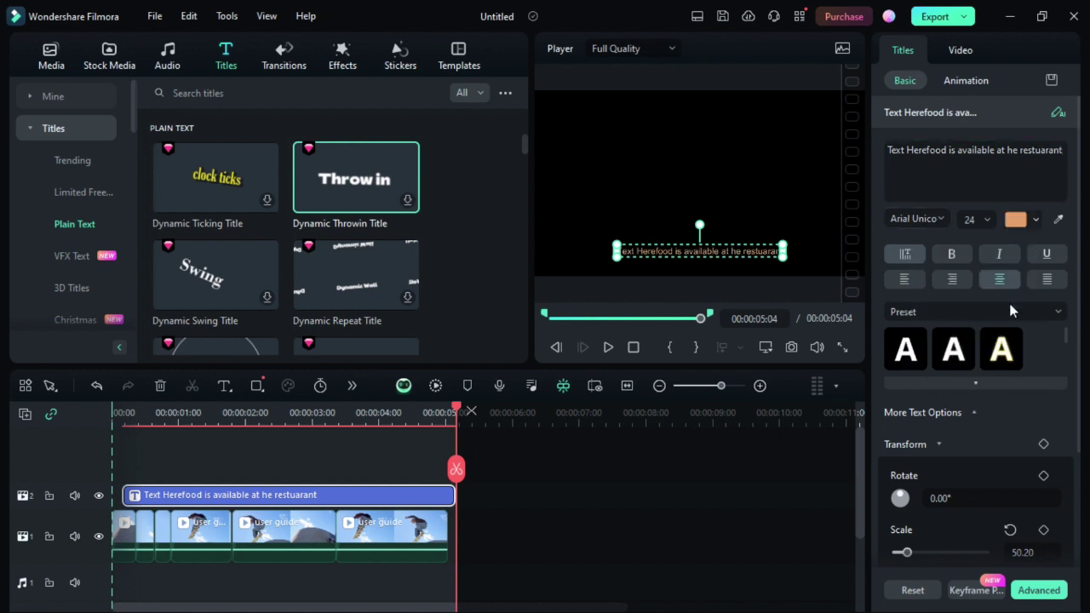
Set the title's font size to 36
{"action": "left_click", "coordinate": [987, 219]}
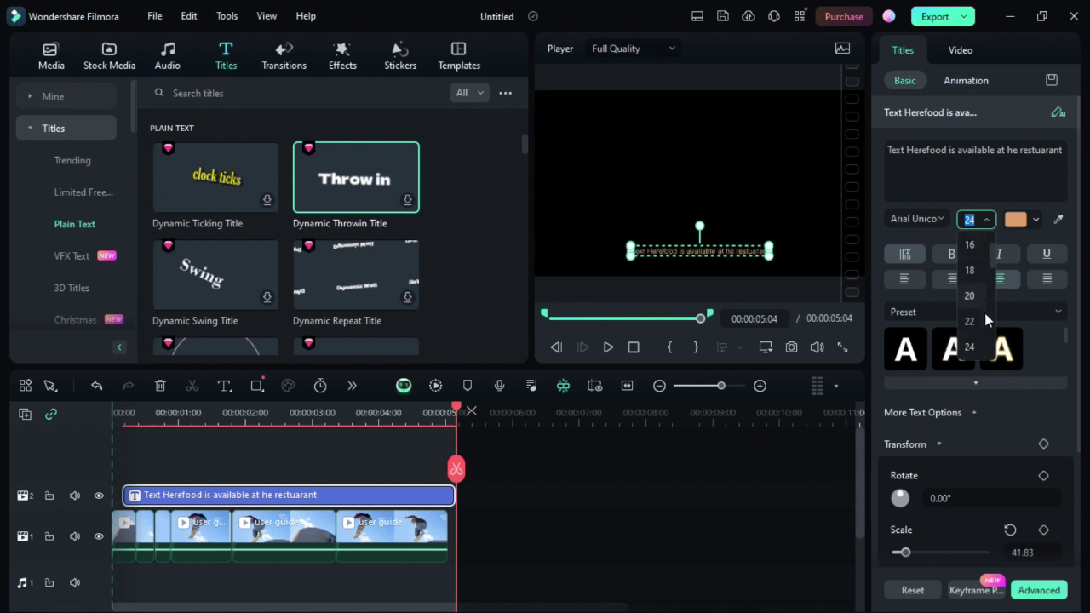
{"action": "scroll", "coordinate": [988, 281], "scroll_direction": "down", "scroll_amount": 2}
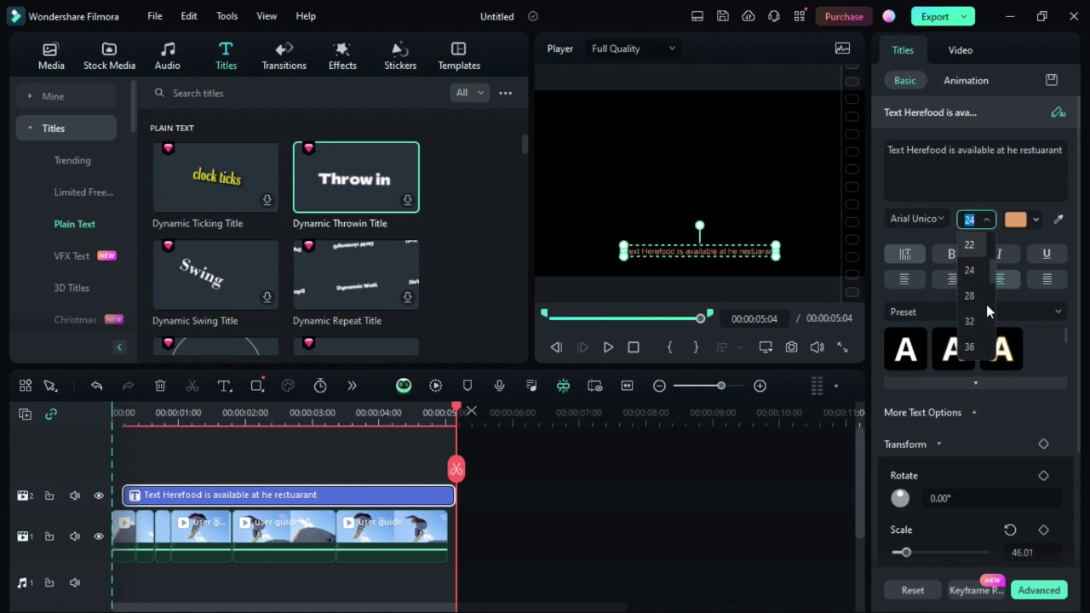
{"action": "left_click", "coordinate": [979, 321]}
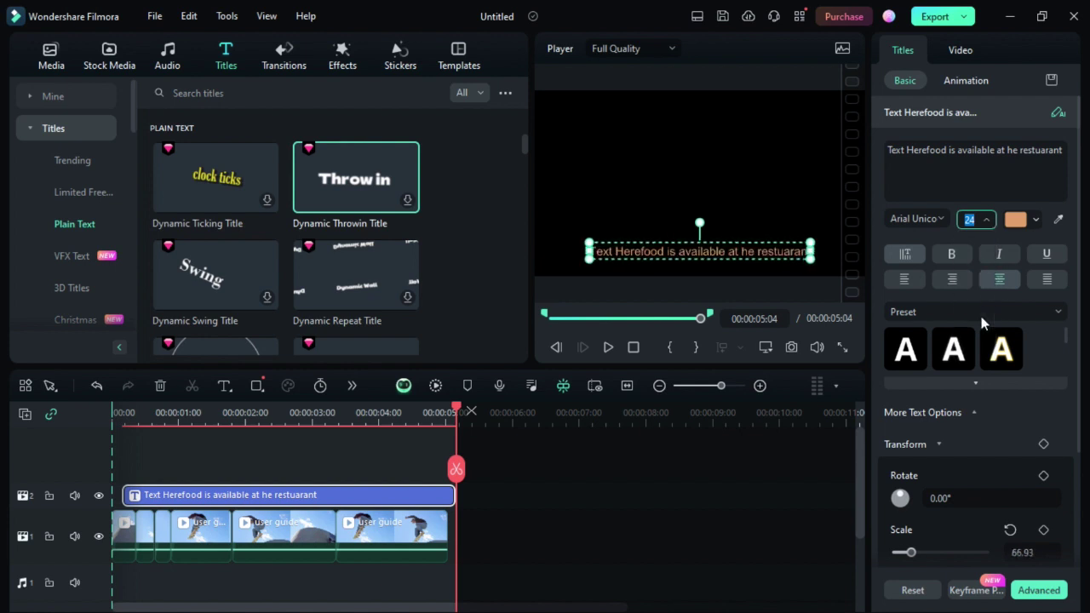
{"action": "left_click", "coordinate": [986, 219]}
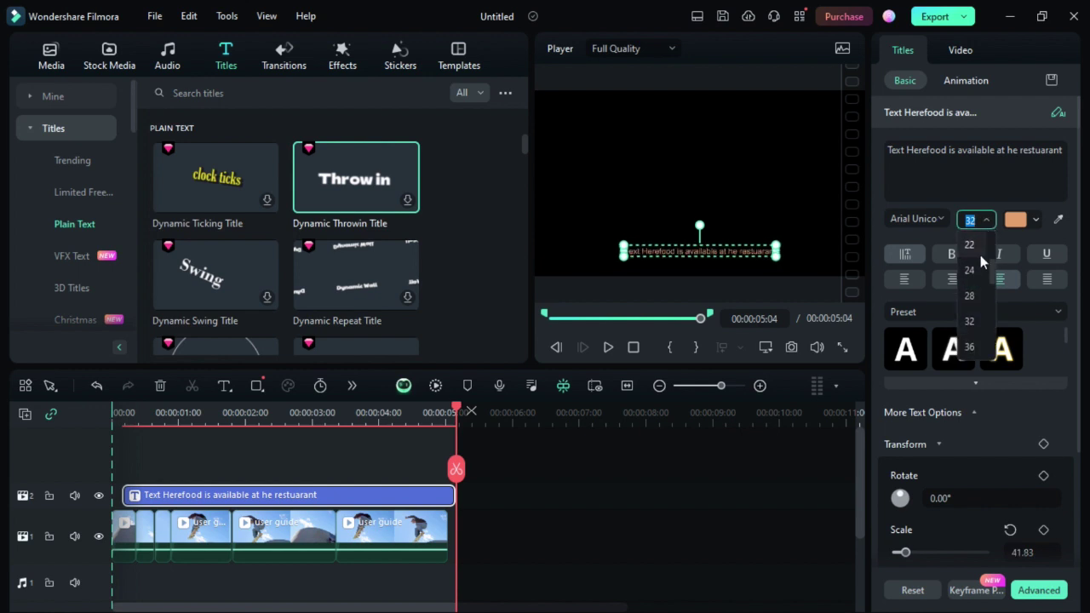
{"action": "left_click", "coordinate": [979, 345]}
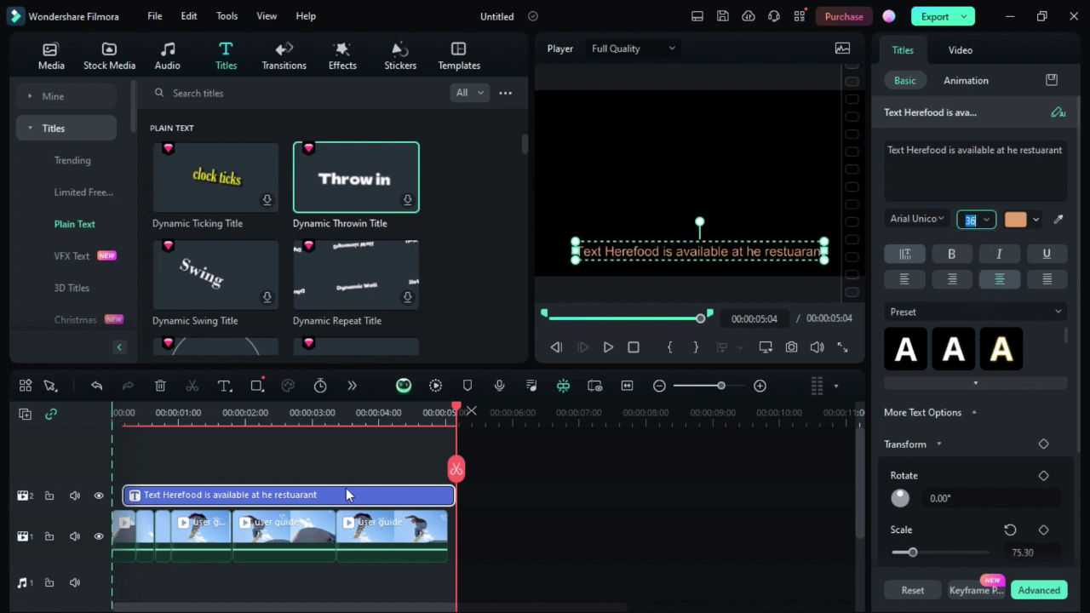
Paste repeated copies of the title and clip segments end to end along the timeline, and play back the sequence
{"action": "left_click", "coordinate": [304, 458]}
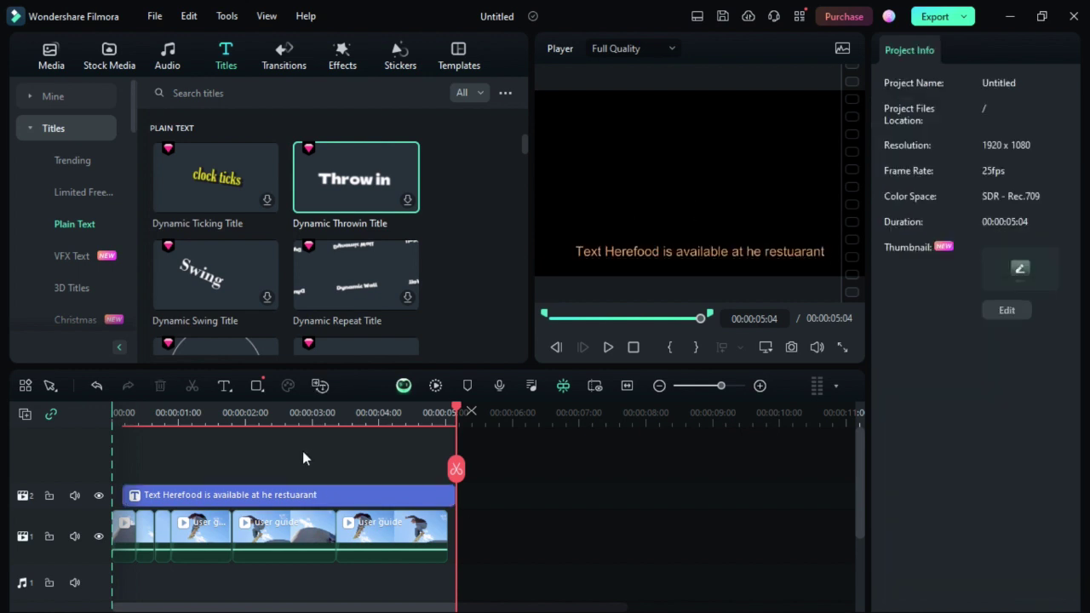
{"action": "left_click", "coordinate": [330, 497]}
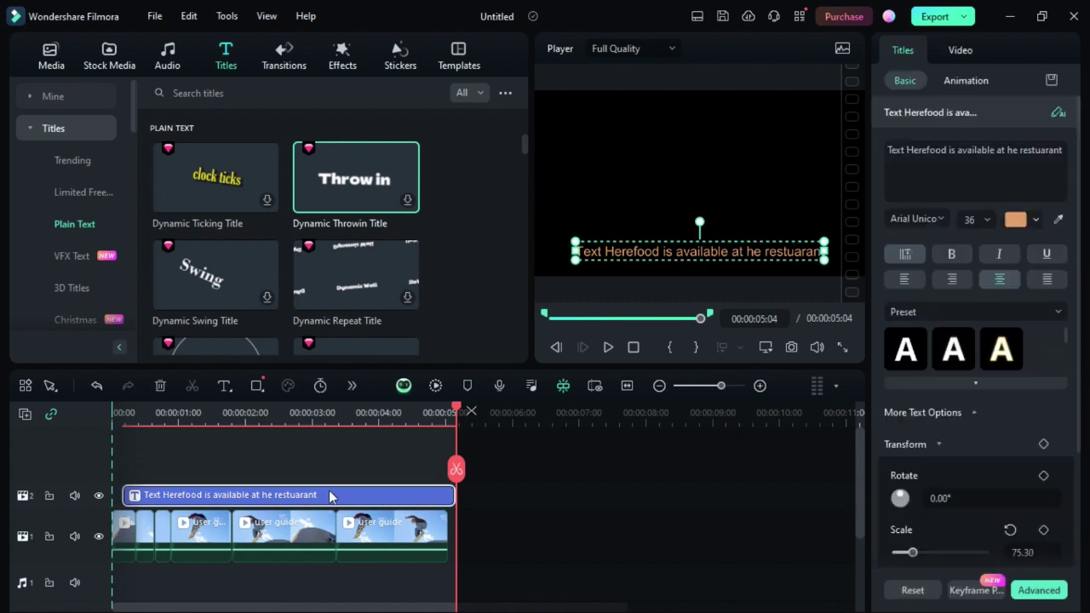
{"action": "key", "text": "ctrl+v"}
{"action": "key", "text": "ctrl+v"}
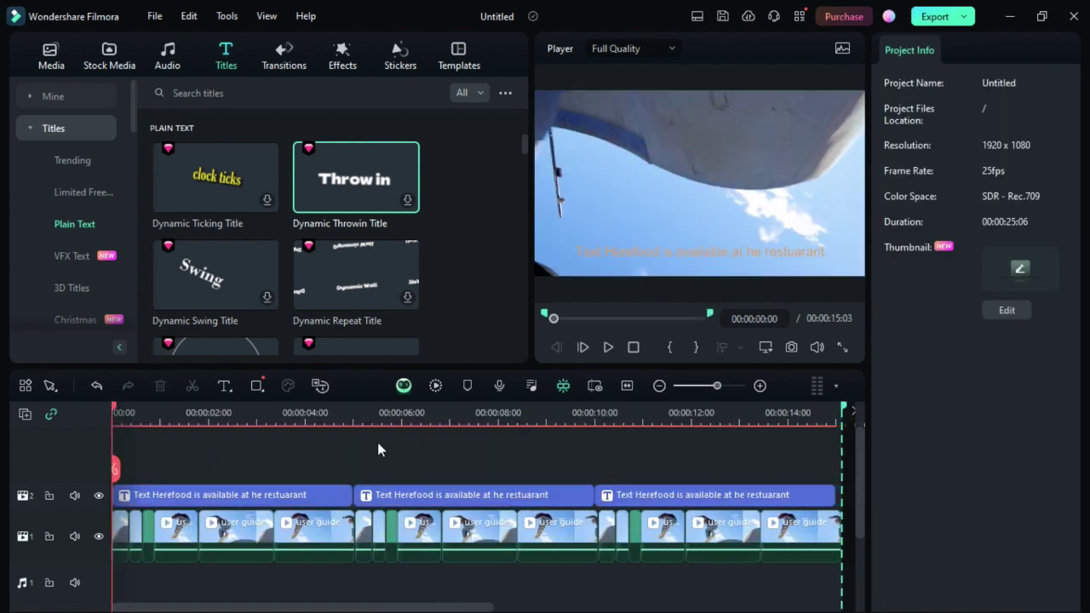
{"action": "key", "text": "space"}
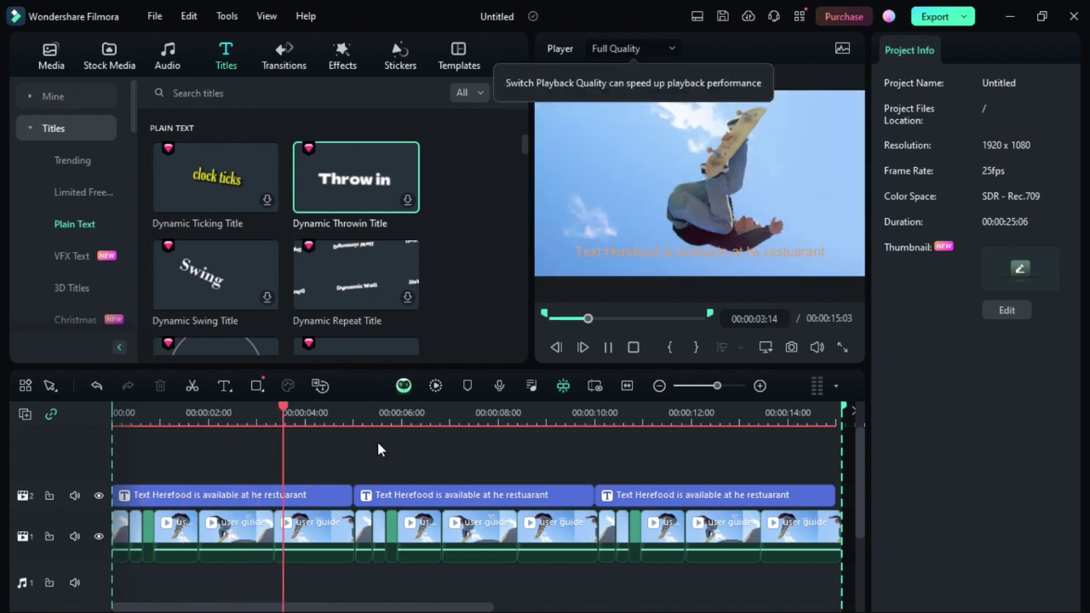
{"action": "left_click", "coordinate": [377, 442]}
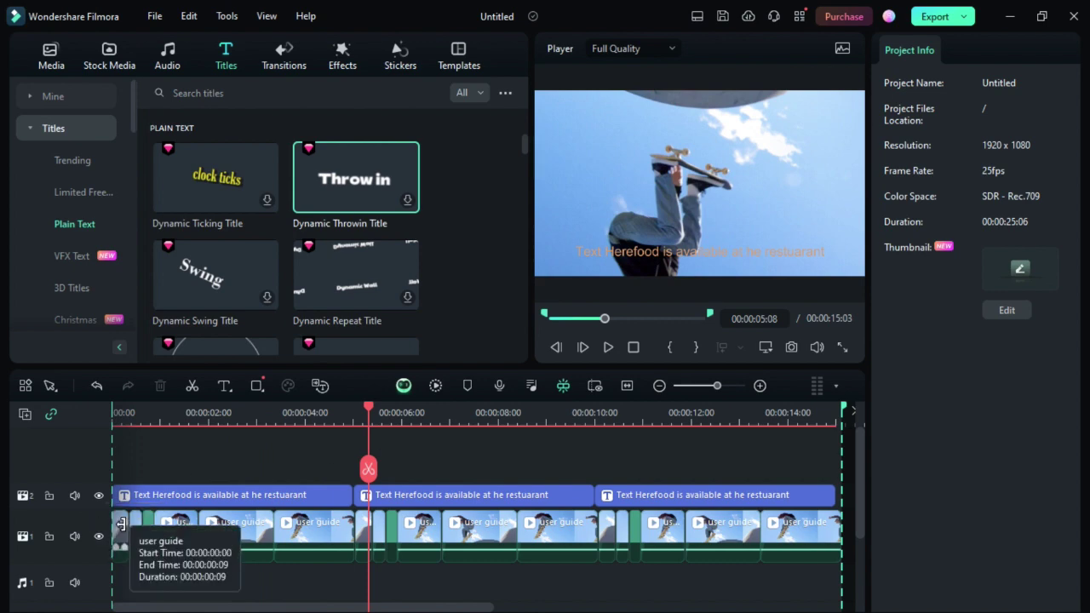
Set the rotation of the fourth user guide segment, beneath the first title, to 0°
{"action": "right_click", "coordinate": [176, 527]}
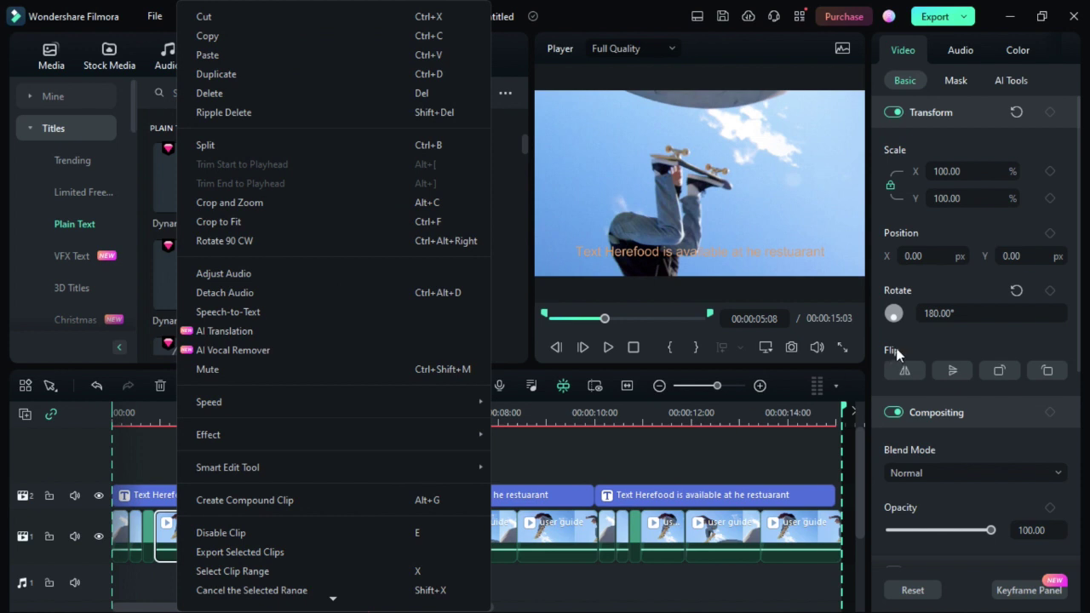
{"action": "left_click", "coordinate": [952, 313]}
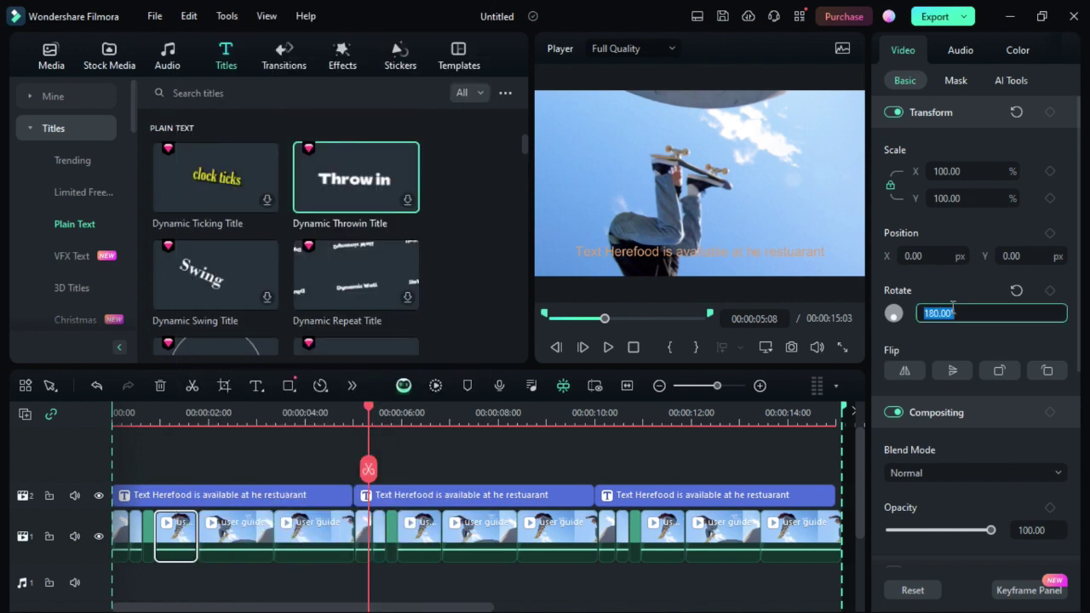
{"action": "type", "text": "0"}
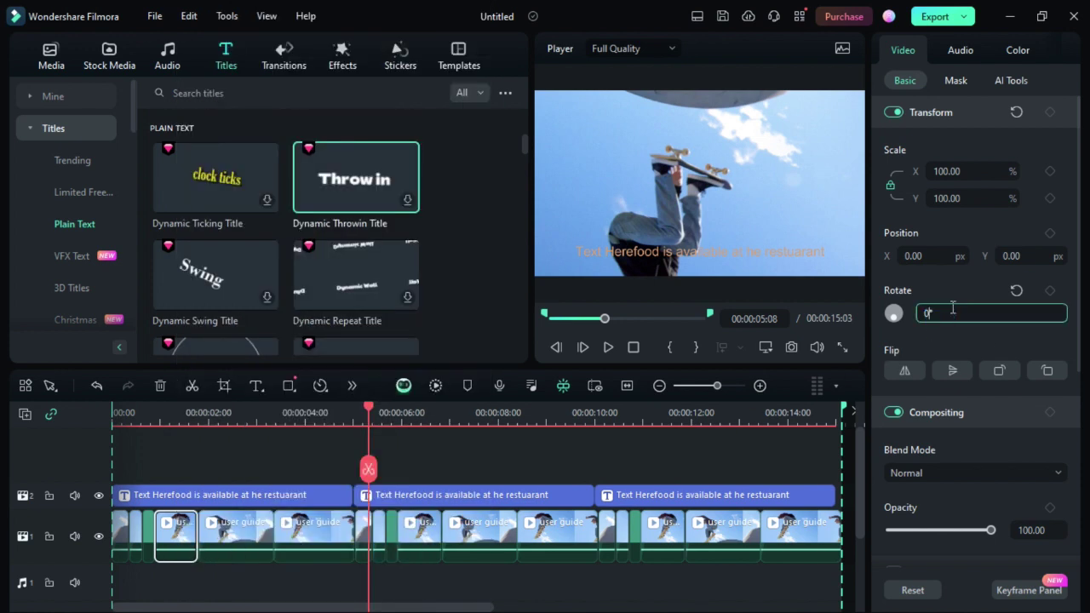
Try a 0° rotation on the last segment beneath the first title, undo it, and play back the sequence from 00:00:04:02
{"action": "left_click", "coordinate": [328, 542]}
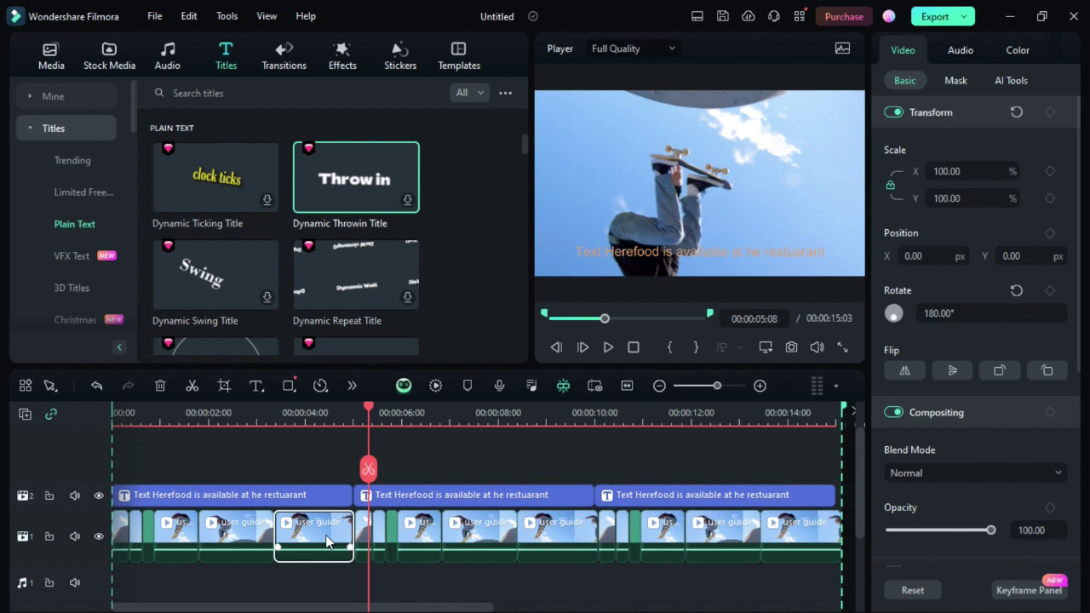
{"action": "left_click", "coordinate": [953, 313]}
{"action": "type", "text": "0"}
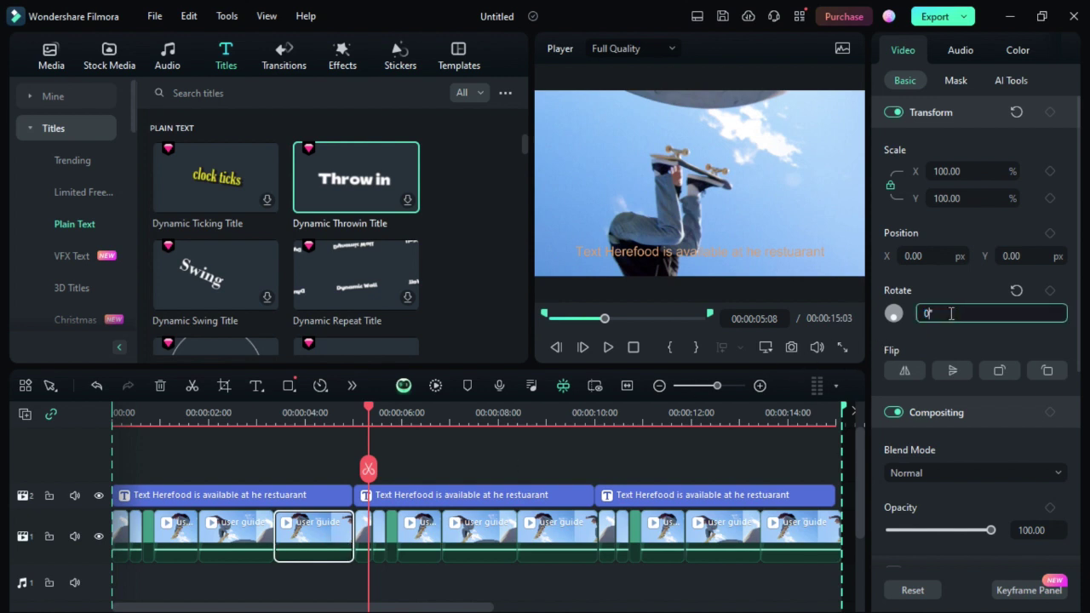
{"action": "left_click", "coordinate": [518, 446]}
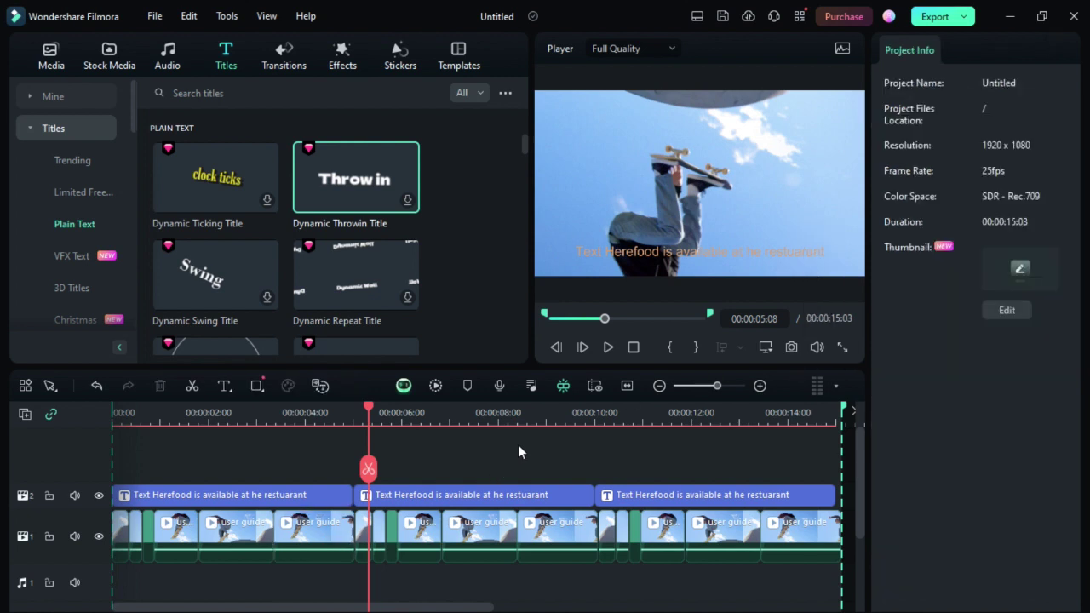
{"action": "key", "text": "ctrl+z"}
{"action": "left_click", "coordinate": [308, 412]}
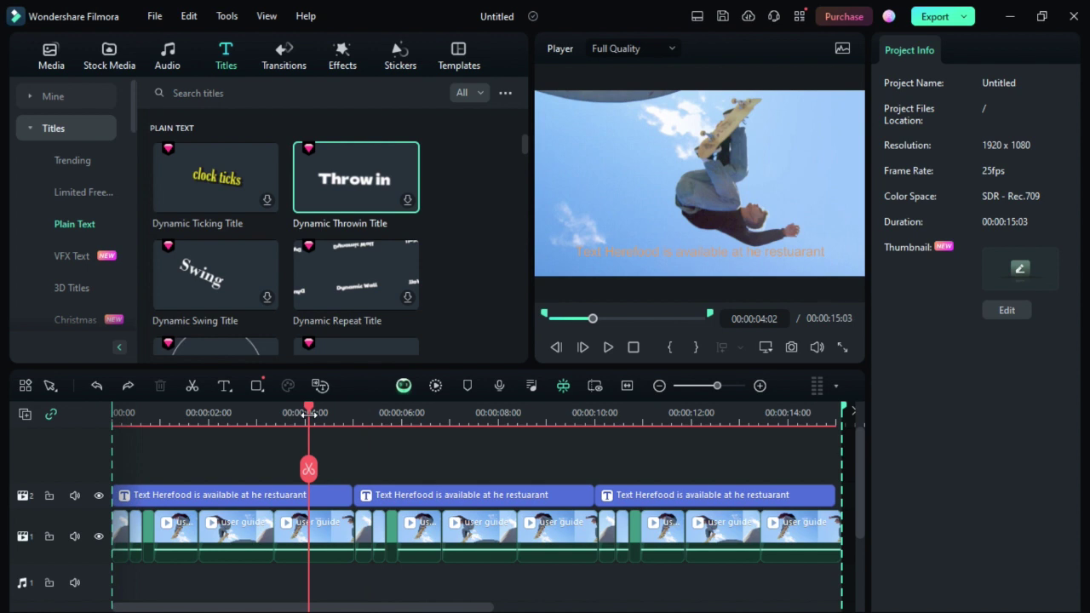
{"action": "key", "text": "space"}
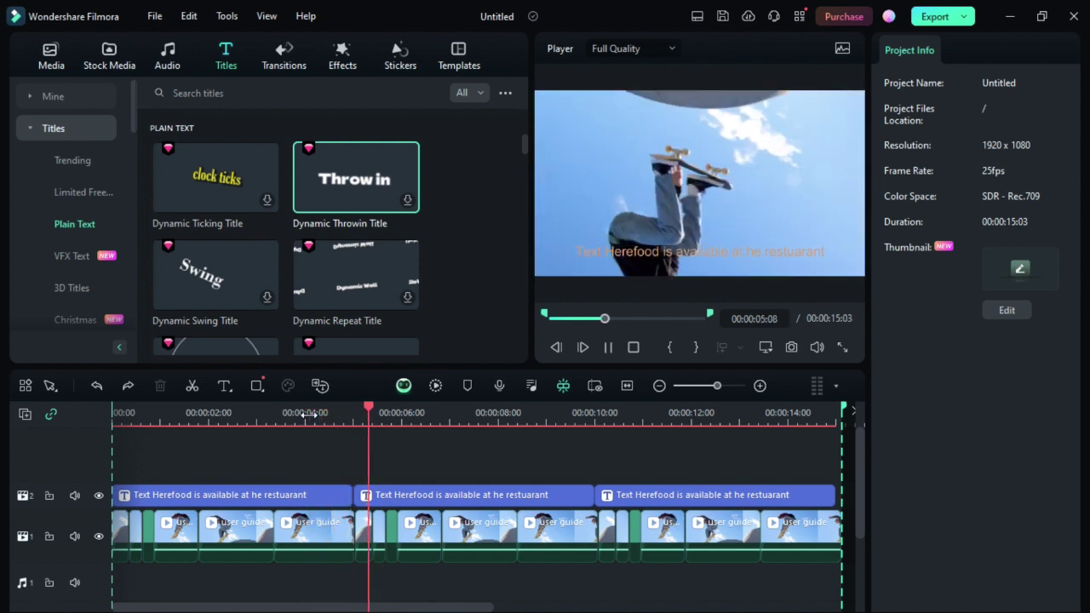
Combine all titles and clip segments on the timeline into a compound clip named Compound Clip 1
{"action": "left_click", "coordinate": [341, 534]}
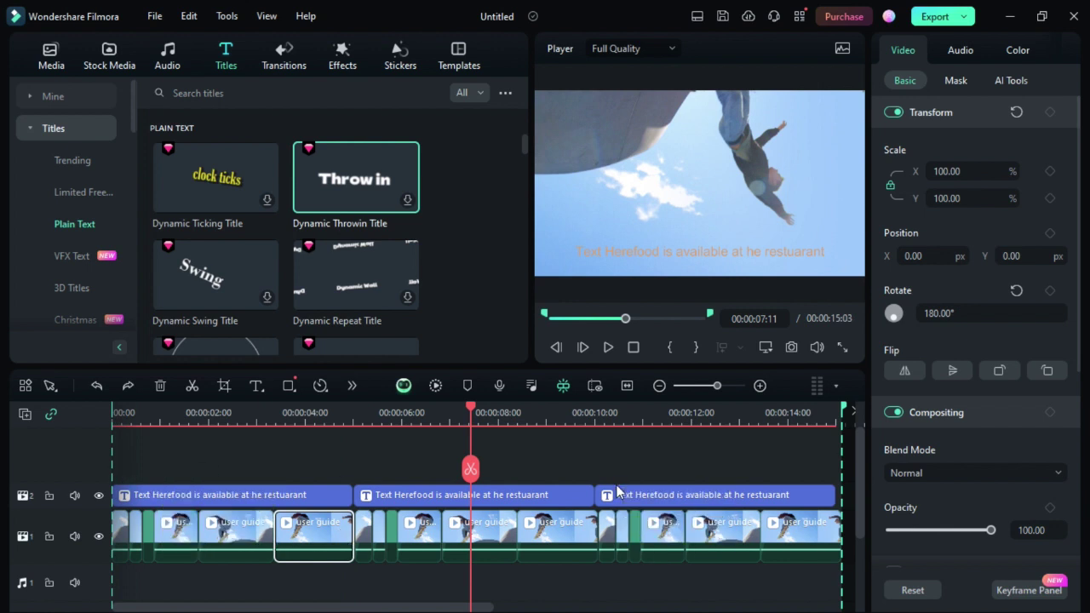
{"action": "scroll", "coordinate": [619, 493], "scroll_direction": "down", "scroll_amount": 3}
{"action": "left_click_drag", "start_coordinate": [307, 486], "coordinate": [40, 536]}
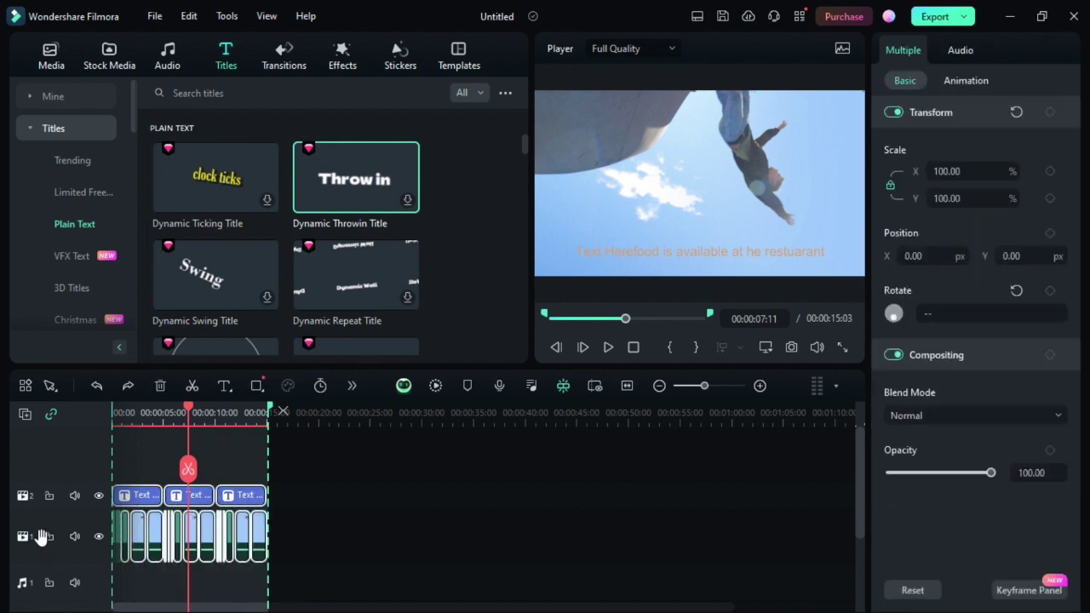
{"action": "right_click", "coordinate": [142, 499]}
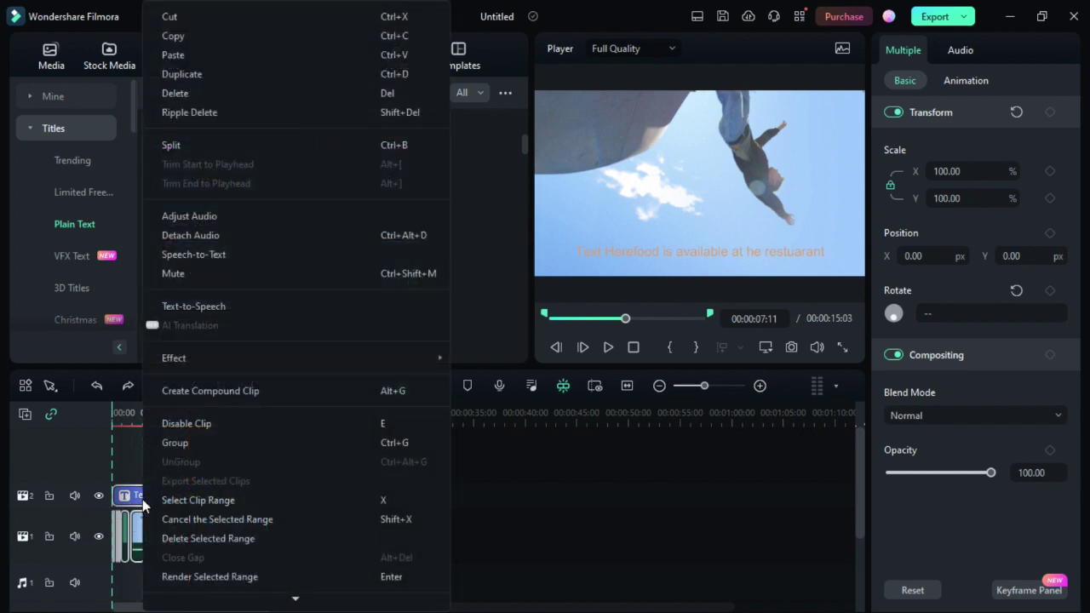
{"action": "left_click", "coordinate": [223, 390]}
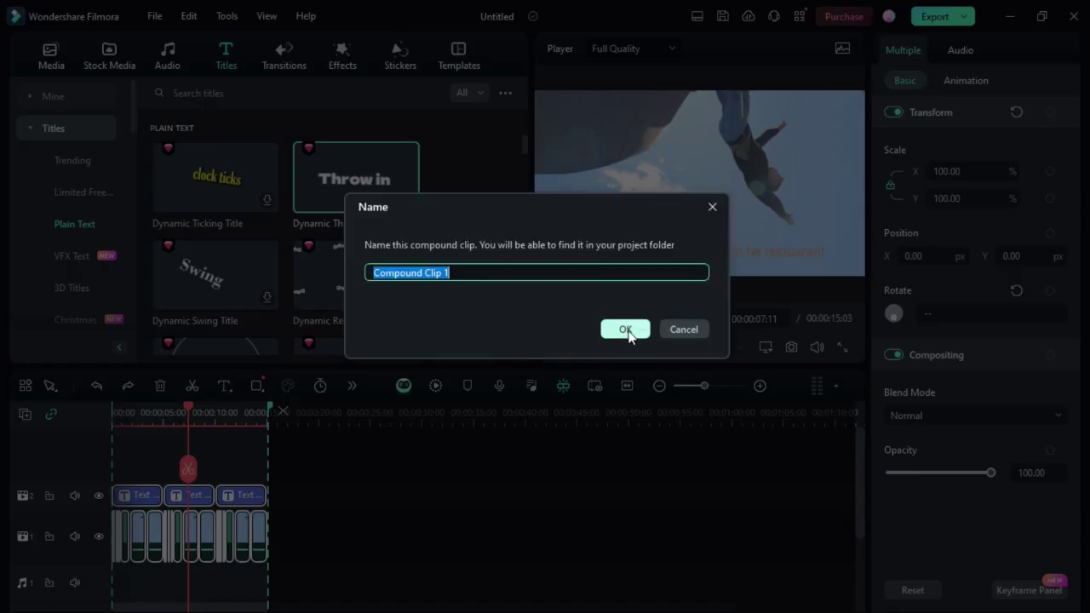
{"action": "left_click", "coordinate": [627, 330]}
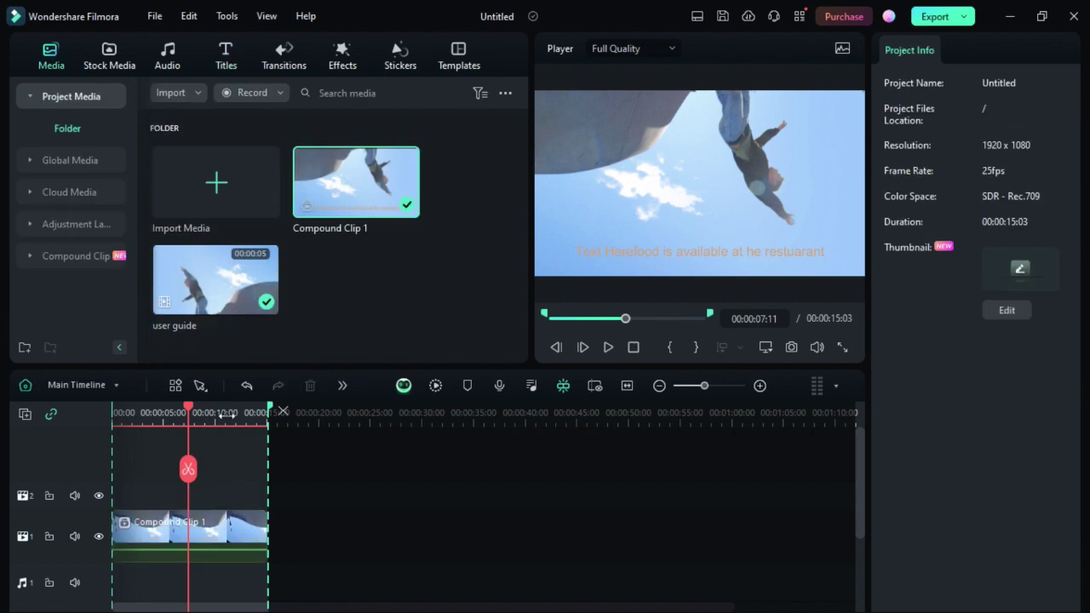
Move the playhead to 00:00:00:12 and set the compound clip's rotation to 180°
{"action": "left_click_drag", "start_coordinate": [187, 412], "coordinate": [118, 413]}
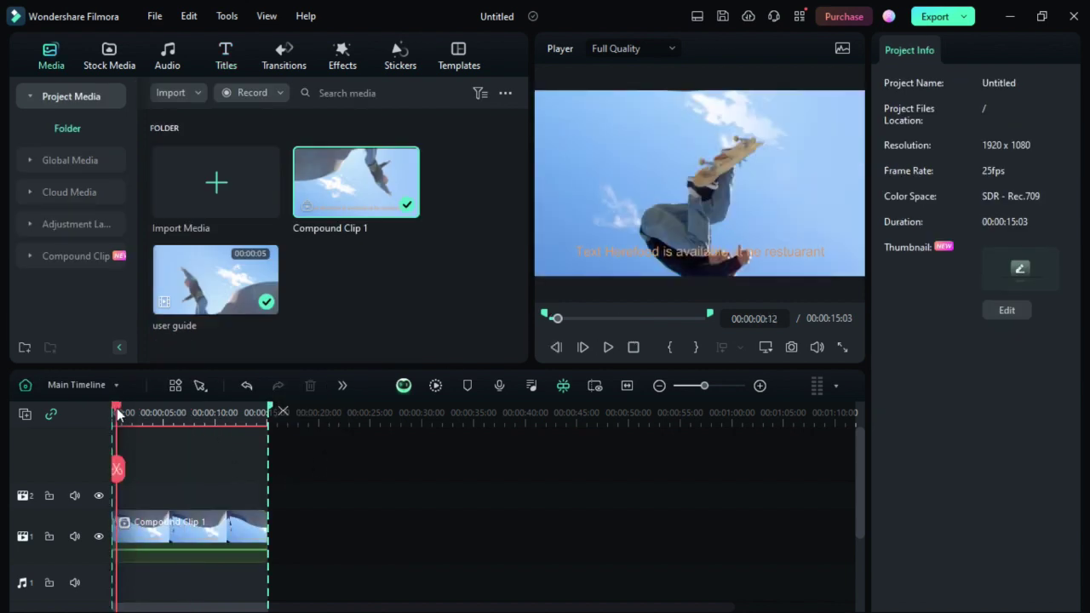
{"action": "left_click", "coordinate": [207, 522]}
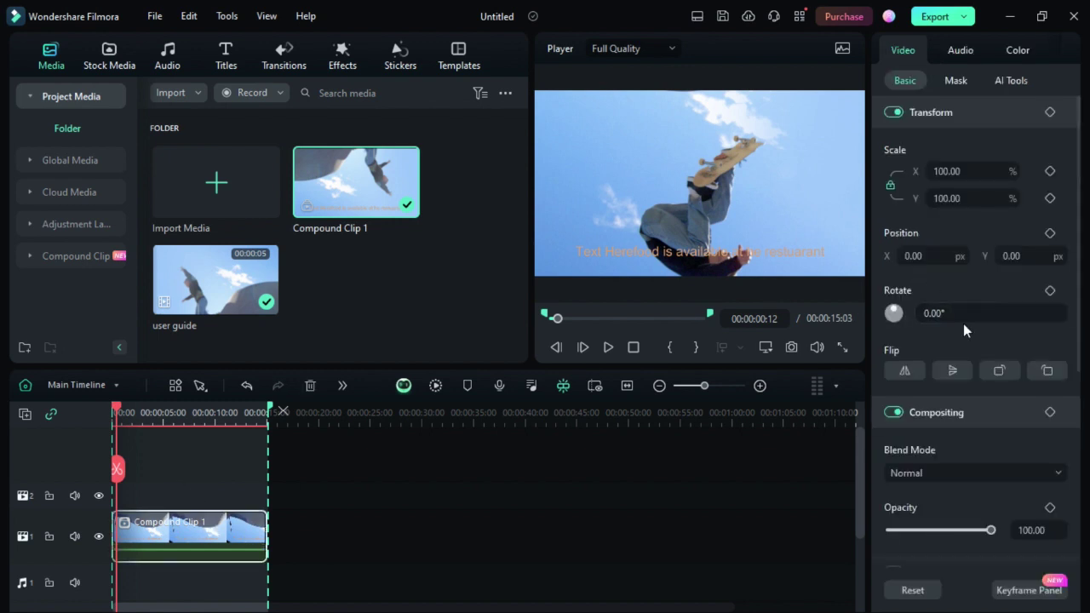
{"action": "left_click", "coordinate": [933, 314]}
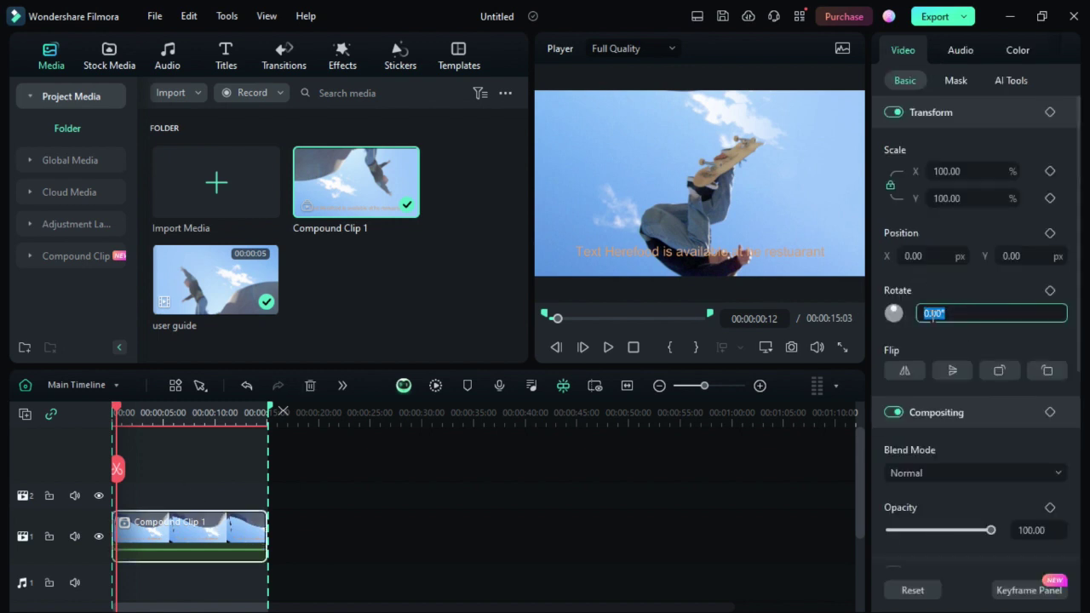
{"action": "type", "text": "180"}
{"action": "key", "text": "Return"}
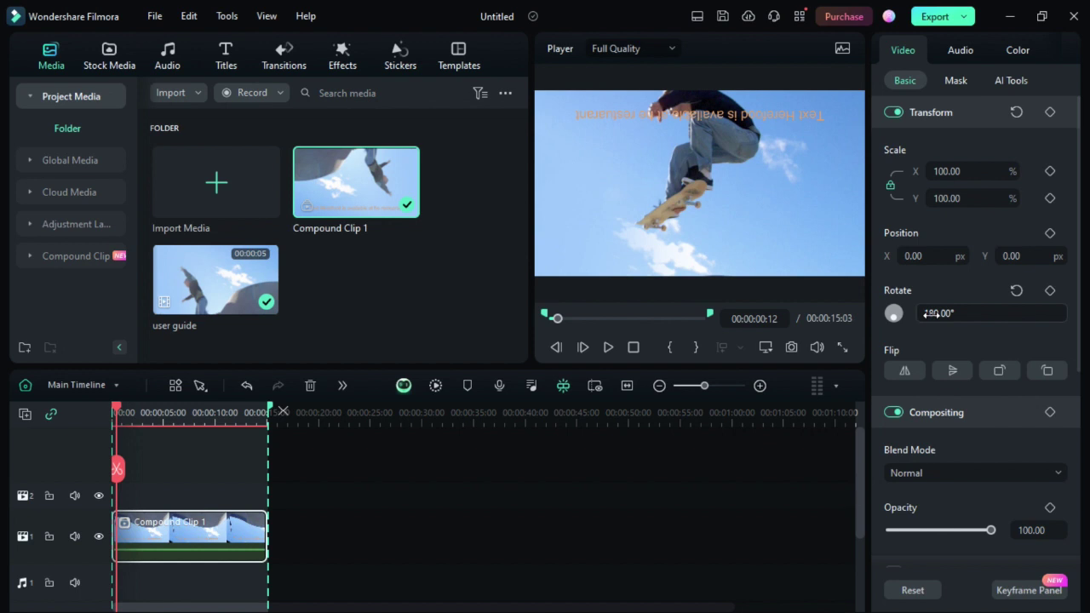
Export the rotated compound clip as an MP4 named "My Video compound normal"
{"action": "left_click", "coordinate": [930, 19]}
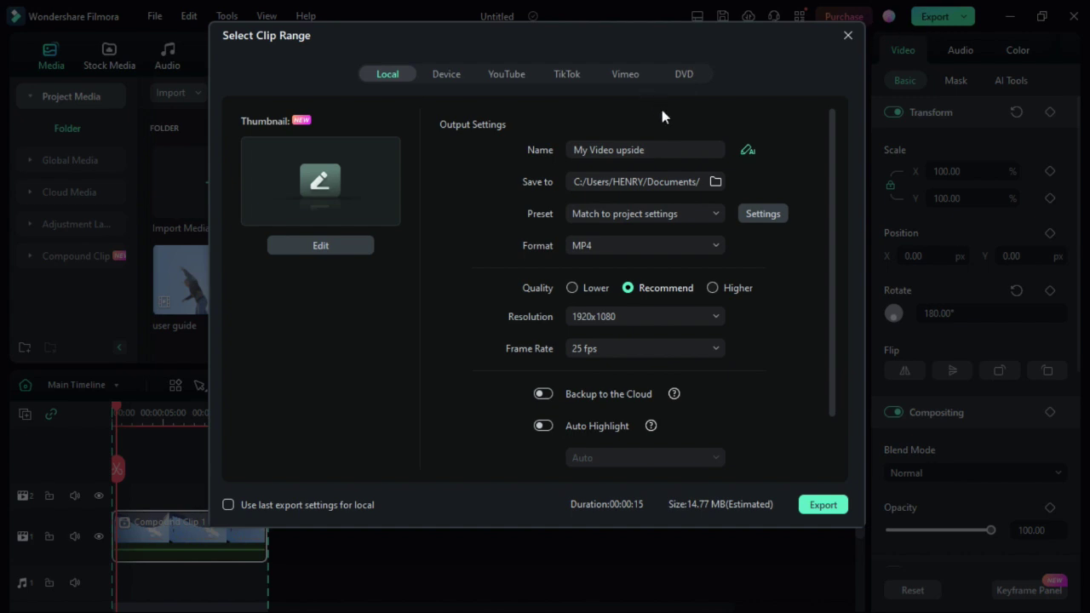
{"action": "left_click", "coordinate": [668, 150]}
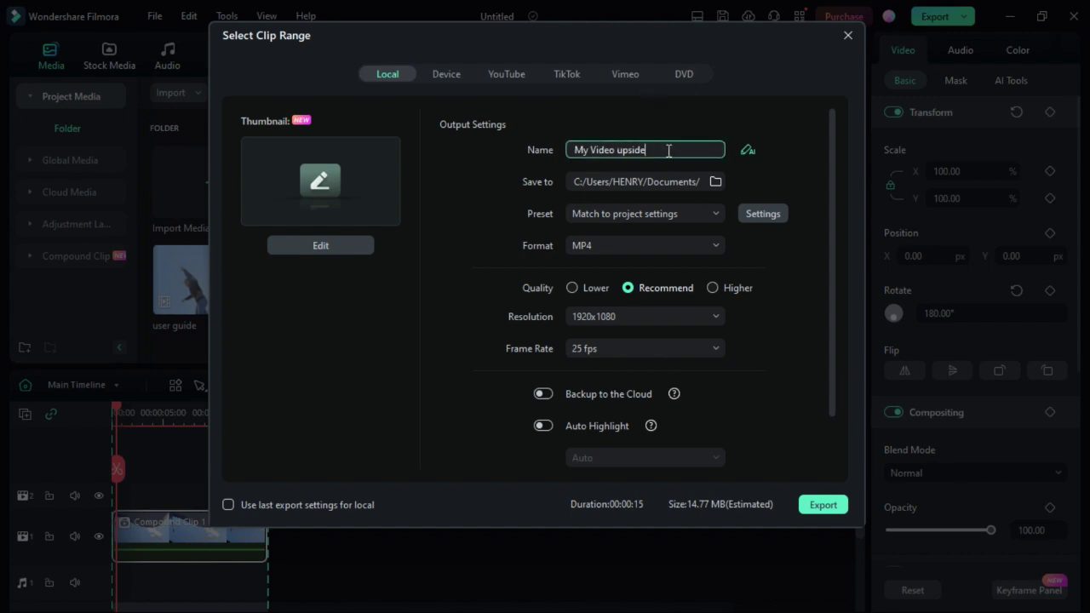
{"action": "key", "text": "BackSpace"}
{"action": "key", "text": "BackSpace"}
{"action": "key", "text": "BackSpace"}
{"action": "key", "text": "BackSpace"}
{"action": "key", "text": "BackSpace"}
{"action": "key", "text": "BackSpace"}
{"action": "type", "text": "compound format"}
{"action": "left_click", "coordinate": [823, 505]}
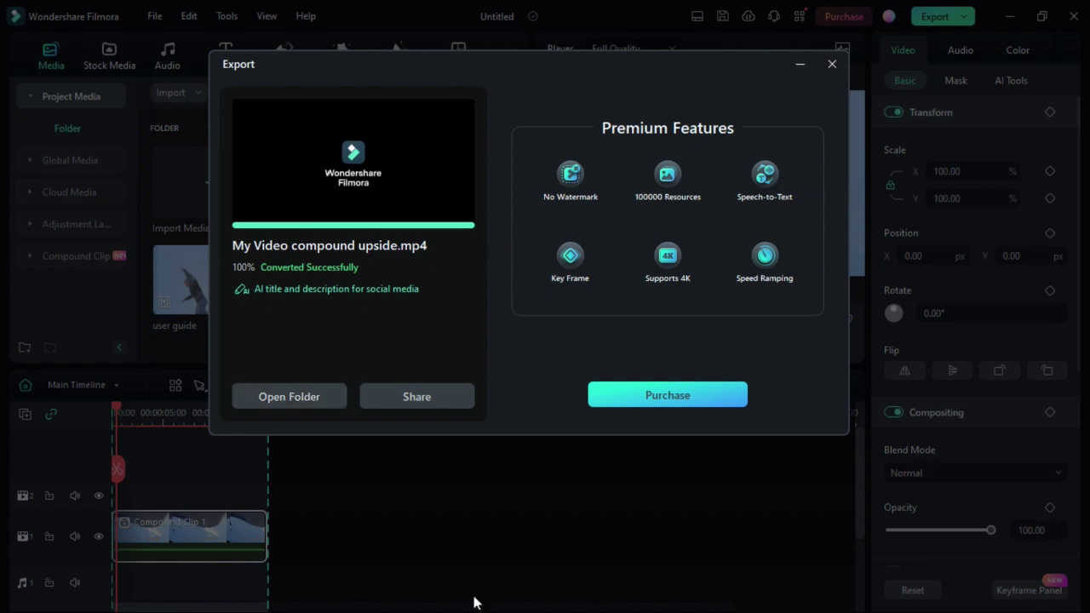
Minimise the export, tutorial folder, vMix and Settings windows to switch to CapCut
{"action": "left_click", "coordinate": [799, 66]}
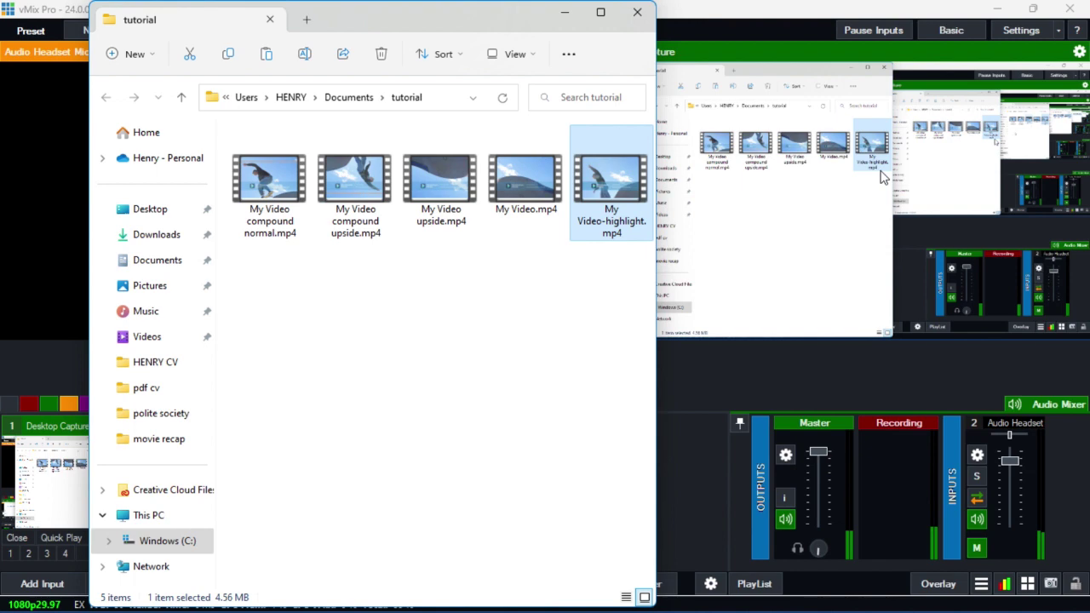
{"action": "left_click", "coordinate": [565, 12]}
{"action": "left_click", "coordinate": [996, 8]}
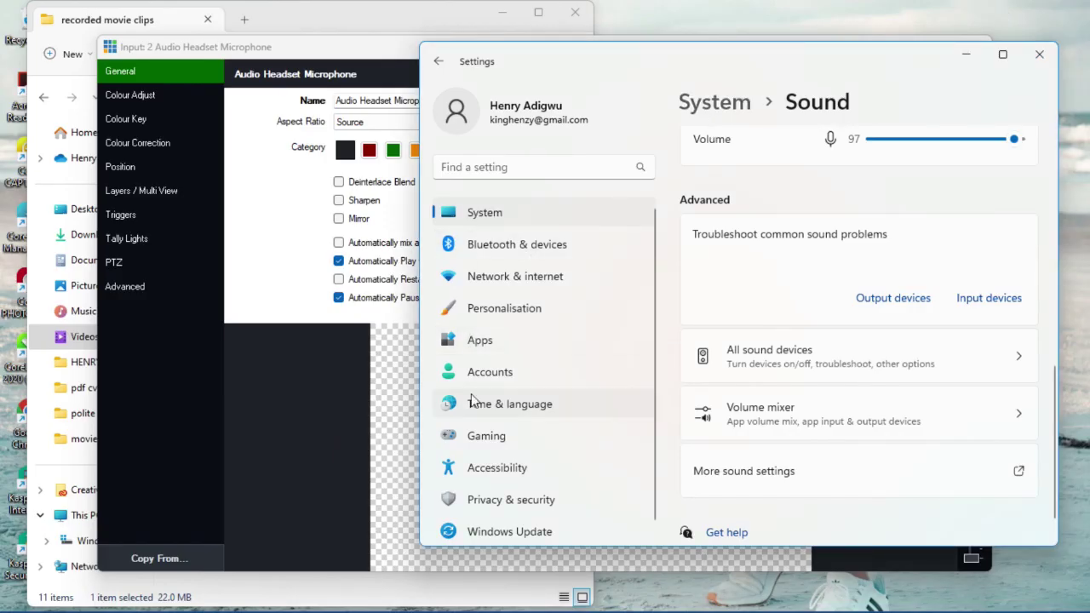
{"action": "left_click", "coordinate": [966, 54]}
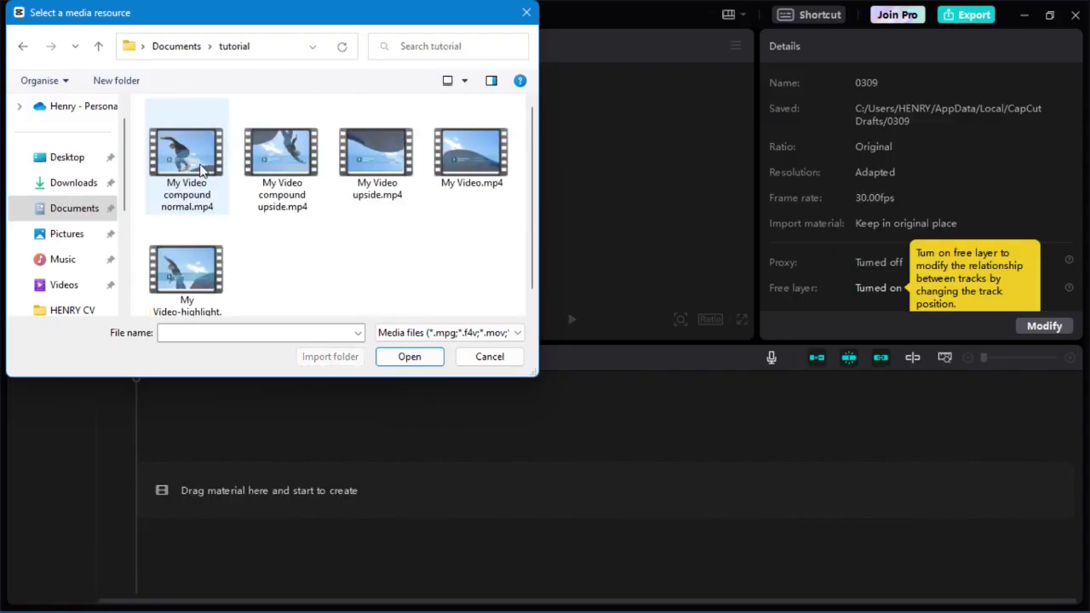
Import My Video compound normal.mp4, My Video compound upside.mp4, My Video upside.mp4 and My Video.mp4 from the tutorial folder into the CapCut project
{"action": "left_click", "coordinate": [208, 170]}
{"action": "left_click", "coordinate": [285, 170], "text": "ctrl"}
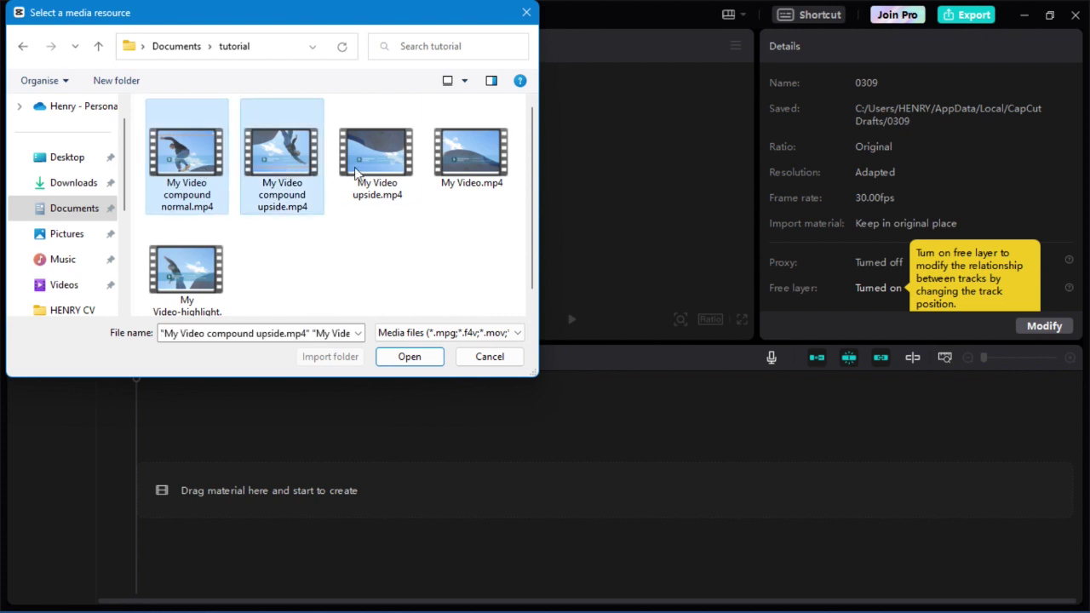
{"action": "left_click", "coordinate": [376, 174], "text": "ctrl"}
{"action": "left_click", "coordinate": [481, 168], "text": "ctrl"}
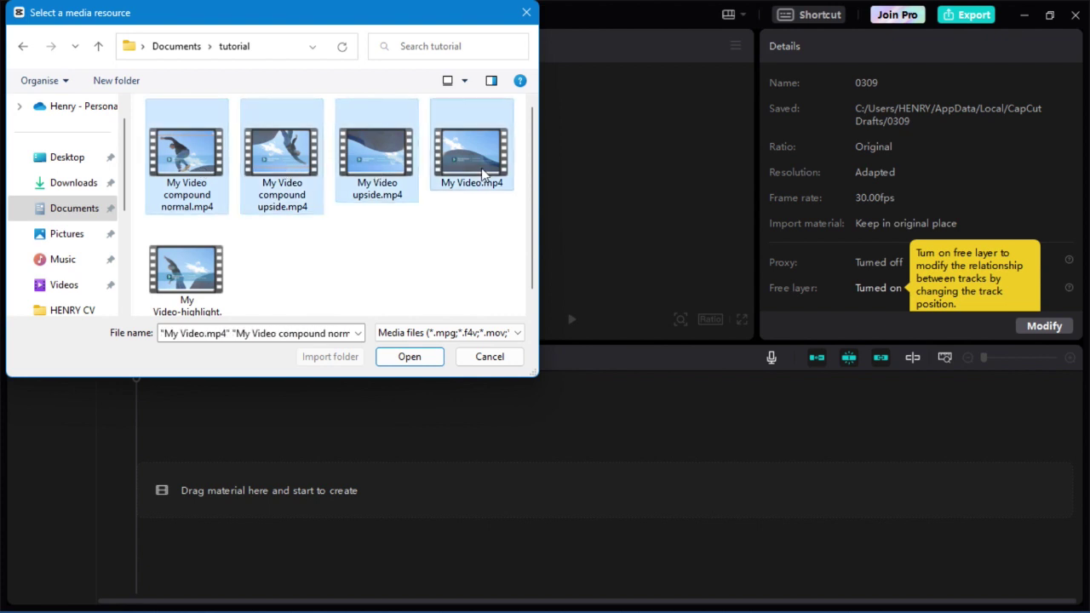
{"action": "left_click", "coordinate": [413, 357]}
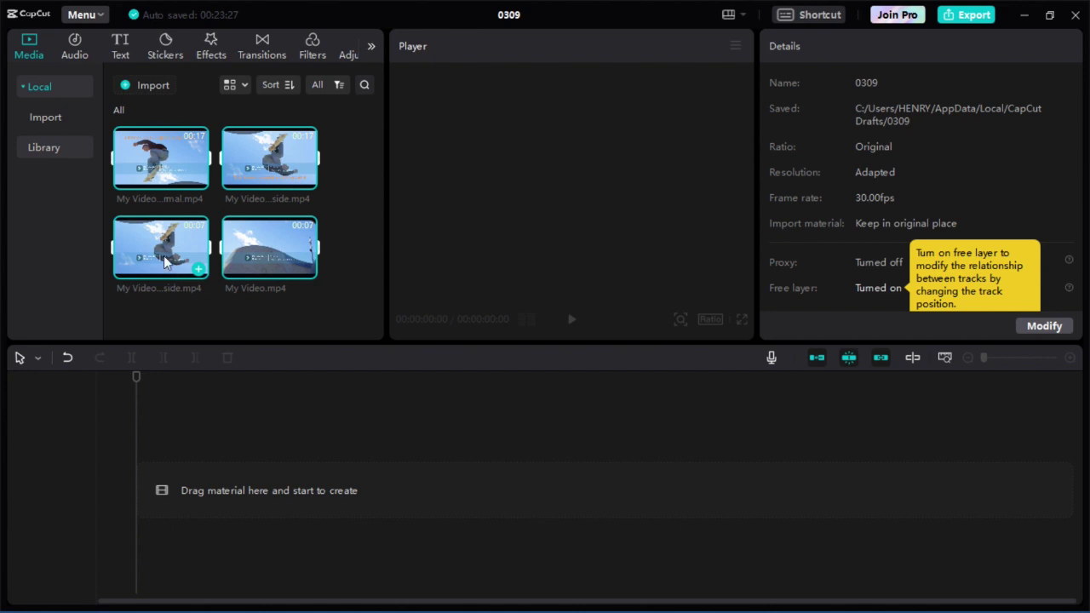
Place the four imported videos end to end on the empty timeline and clear the clip selection
{"action": "left_click_drag", "start_coordinate": [179, 439], "coordinate": [170, 439]}
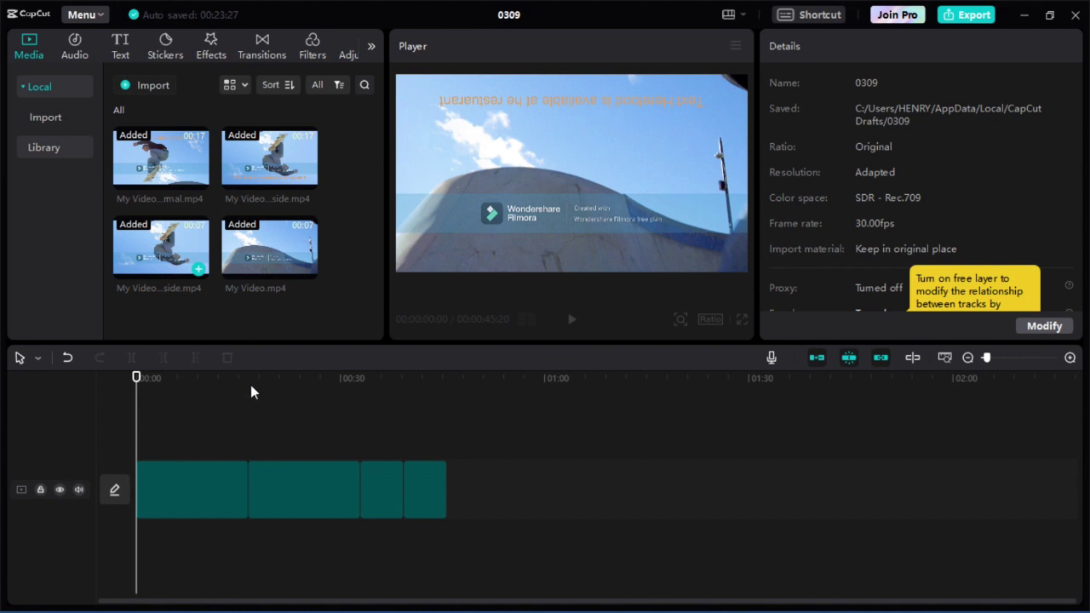
{"action": "key", "text": "ctrl+a"}
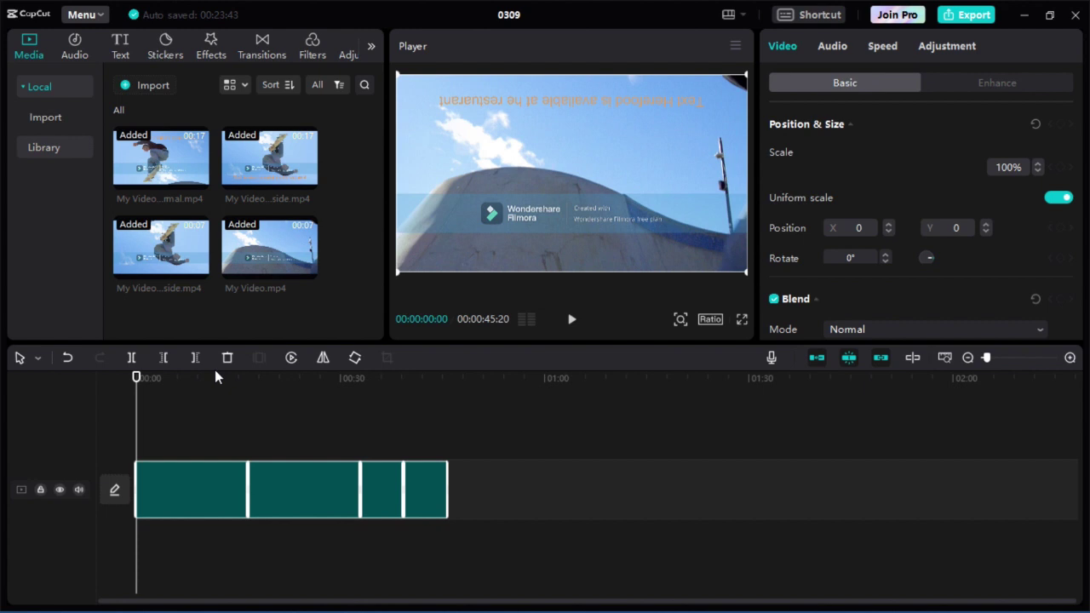
{"action": "key", "text": "Escape"}
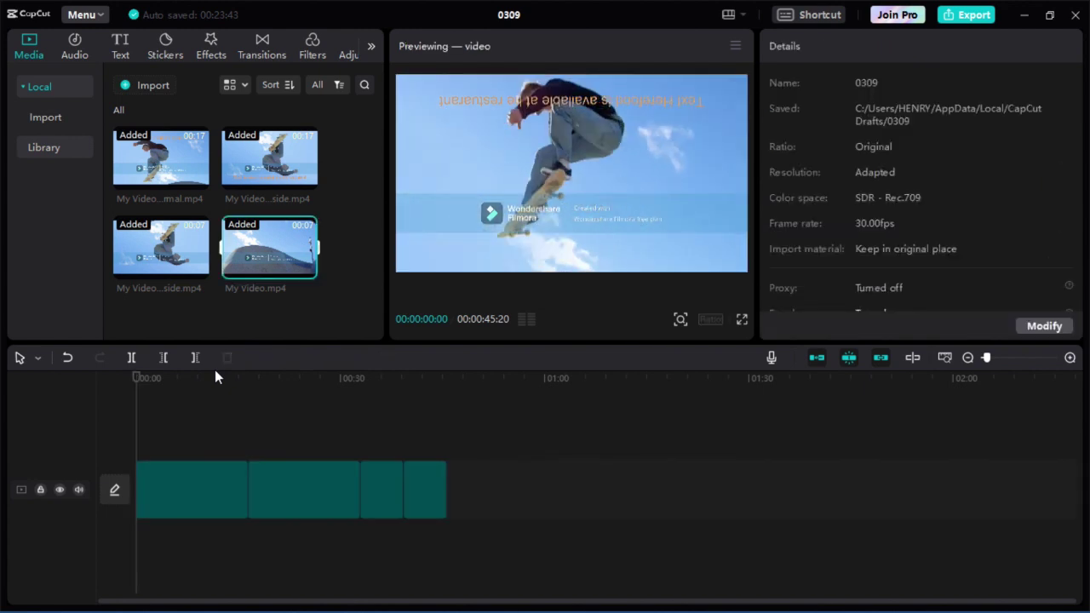
Play back short parts of the first three clips on the timeline to compare the exported versions
{"action": "key", "text": "space"}
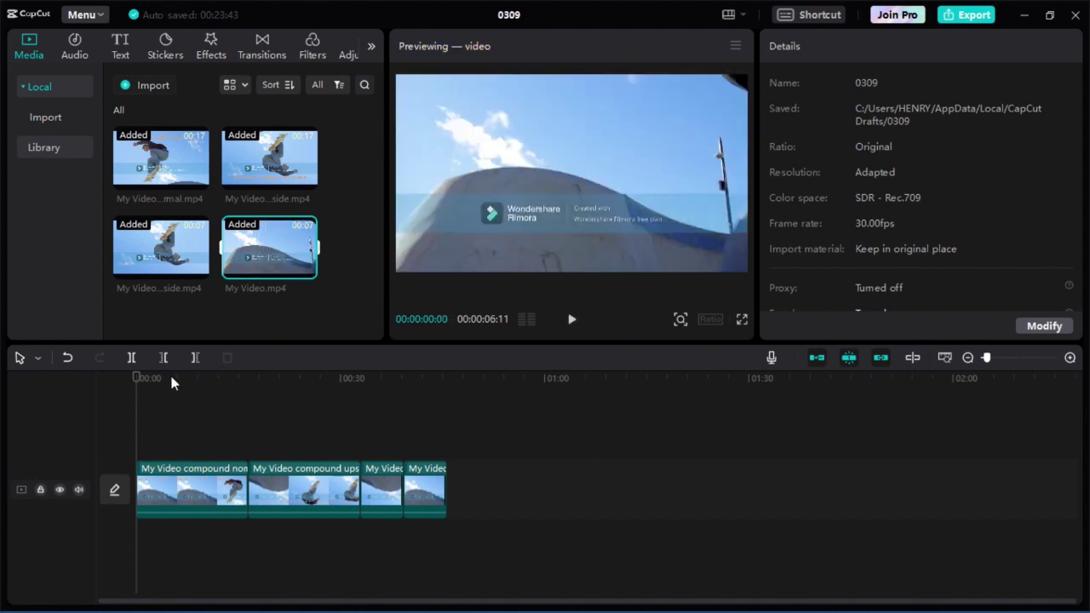
{"action": "left_click", "coordinate": [171, 381]}
{"action": "key", "text": "space"}
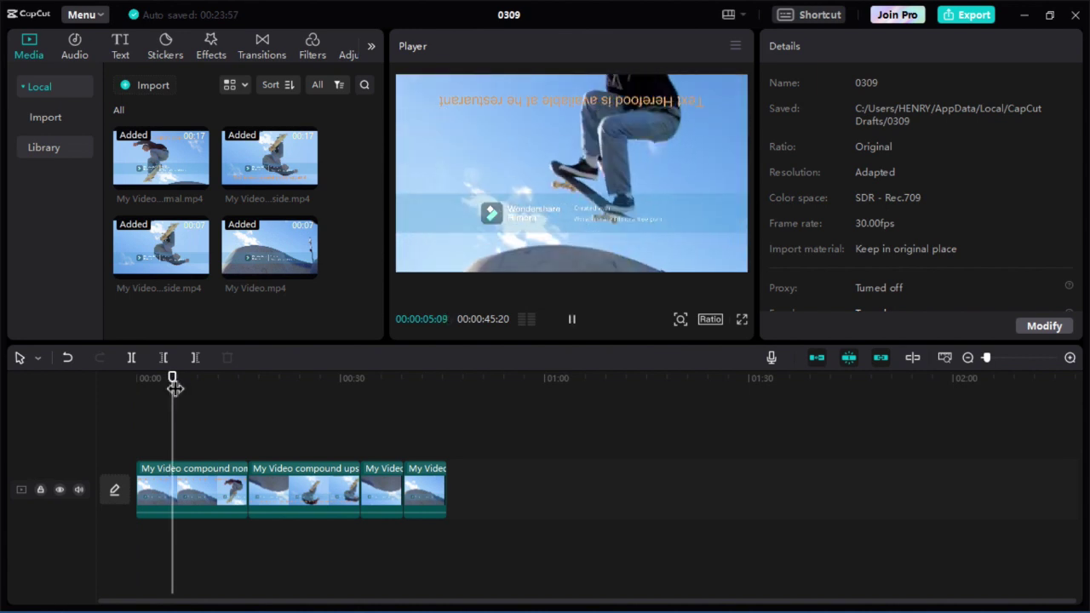
{"action": "key", "text": "space"}
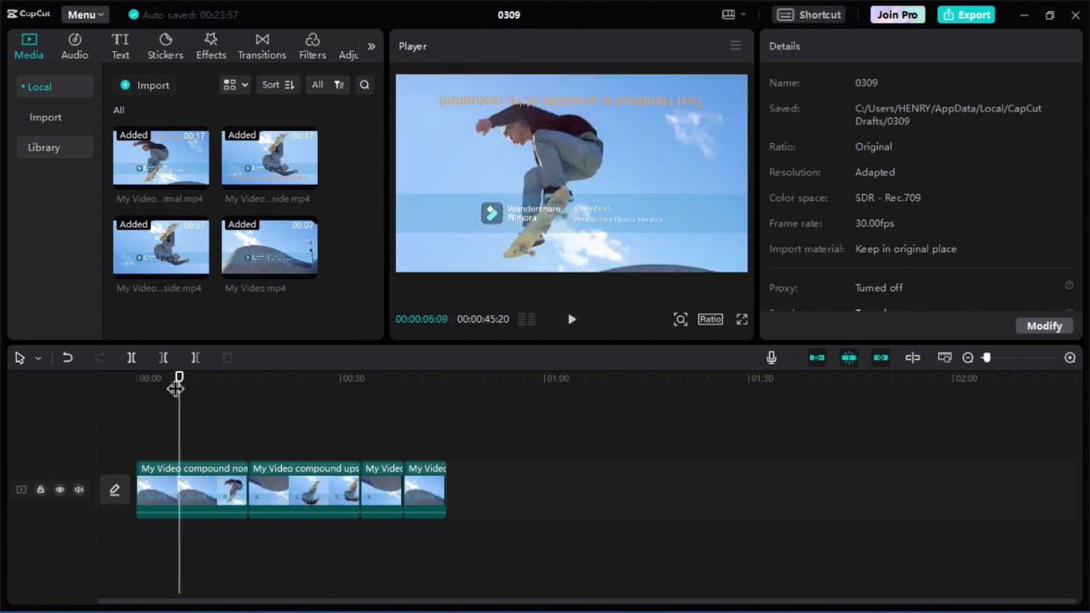
{"action": "left_click", "coordinate": [264, 382]}
{"action": "key", "text": "space"}
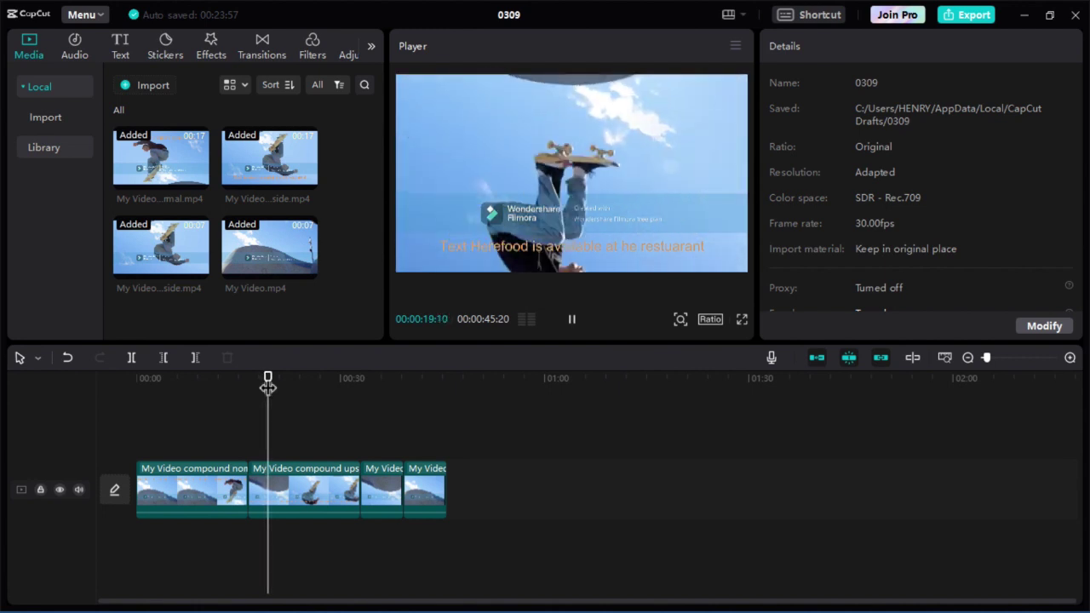
{"action": "left_click", "coordinate": [368, 378]}
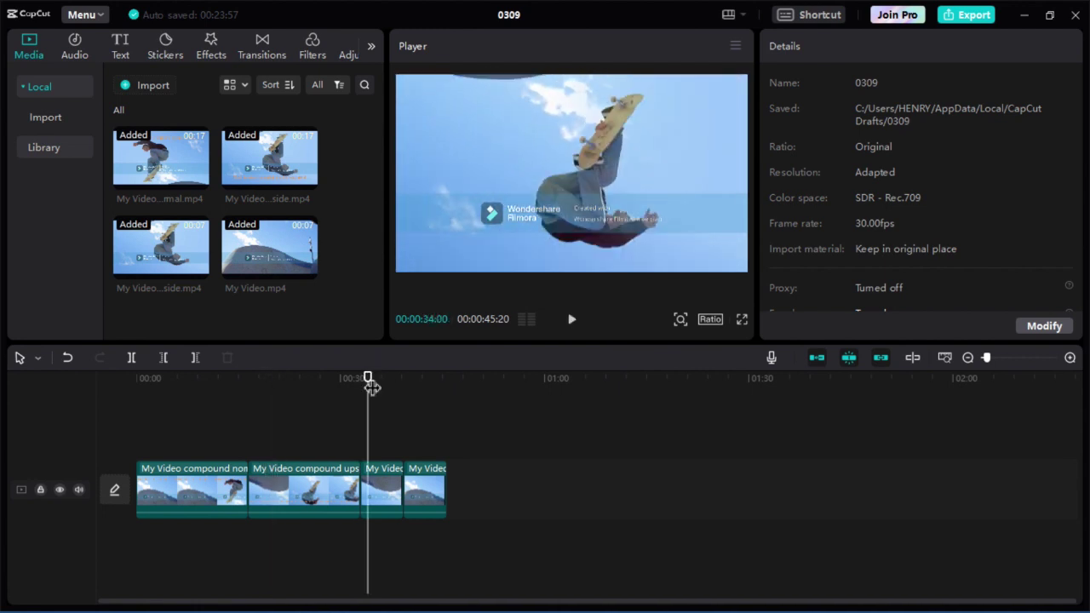
{"action": "key", "text": "space"}
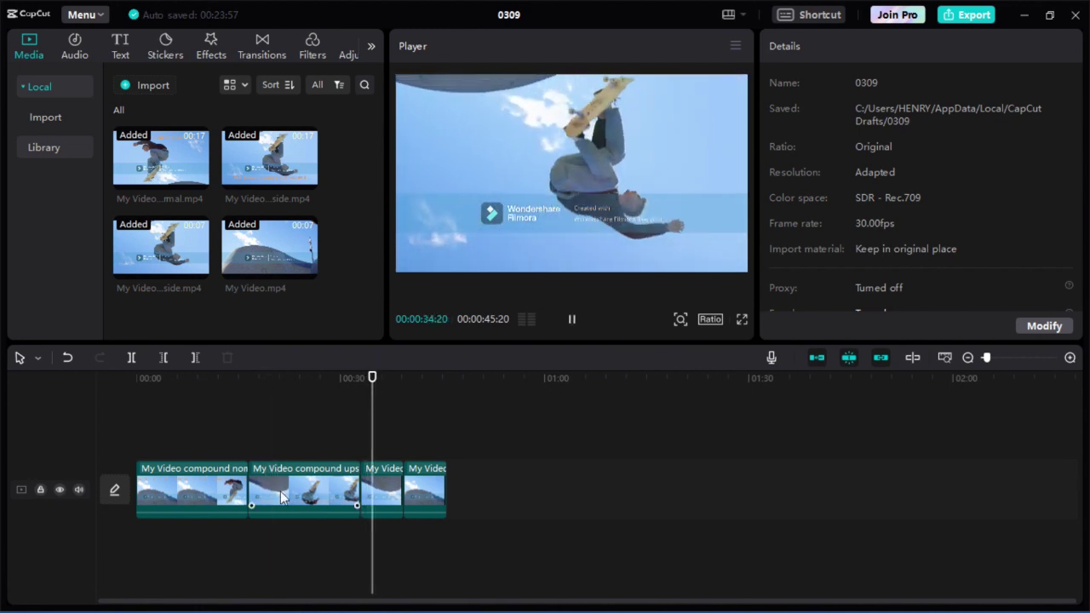
Stack My Video compound upside above the compound normal clip, and with the main track magnet off move My Video upside onto the upper track
{"action": "key", "text": "space"}
{"action": "left_click_drag", "start_coordinate": [282, 498], "coordinate": [159, 545]}
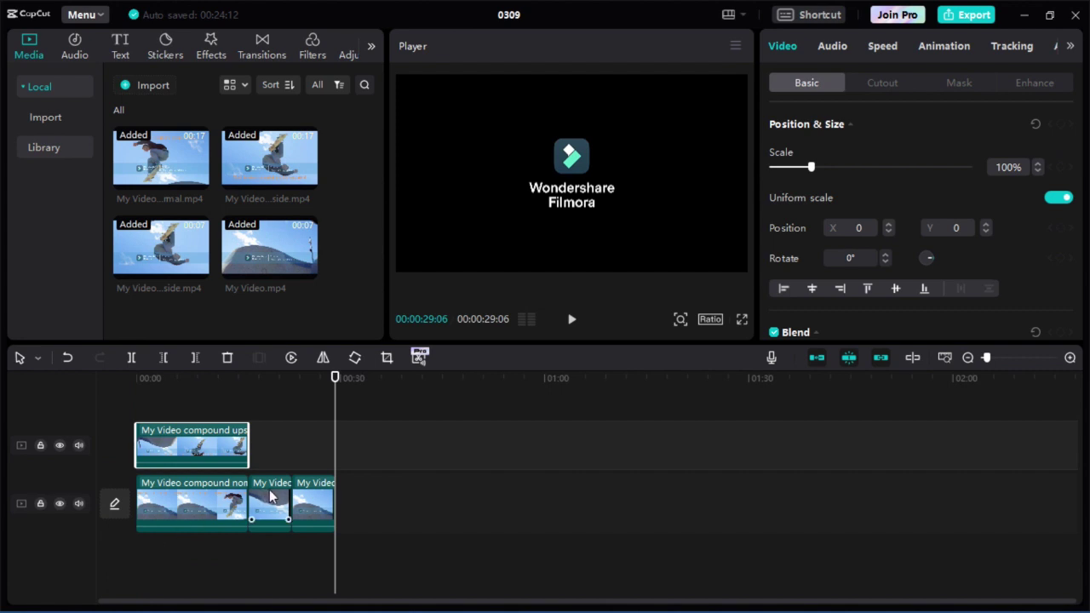
{"action": "left_click", "coordinate": [817, 358]}
{"action": "left_click_drag", "start_coordinate": [278, 503], "coordinate": [376, 451]}
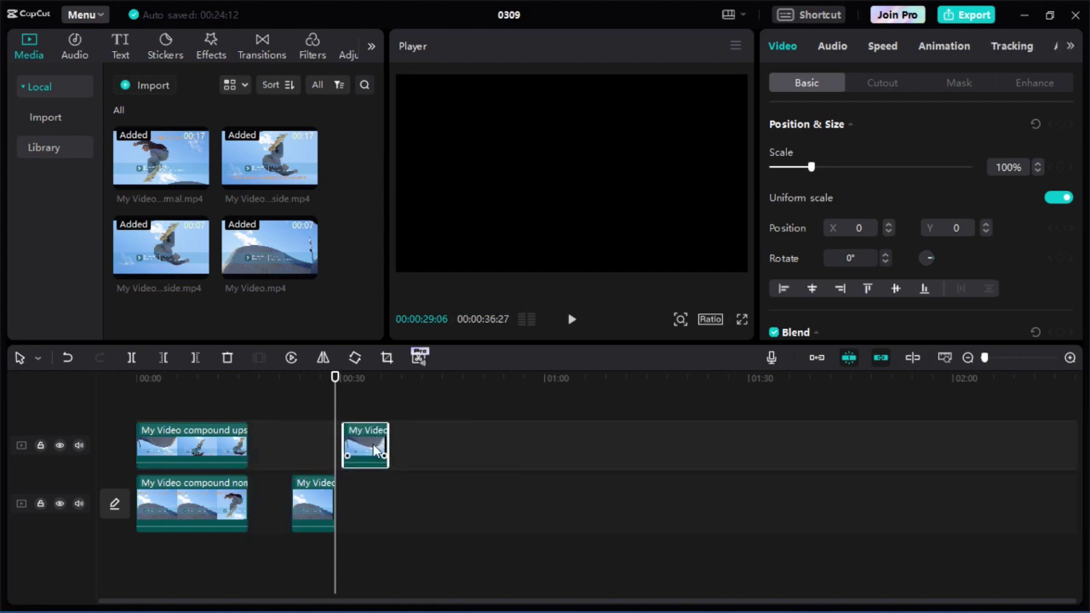
Move My Video to about 00:40 on the main track and My Video upside to about 00:47 on the upper track
{"action": "left_click", "coordinate": [178, 379]}
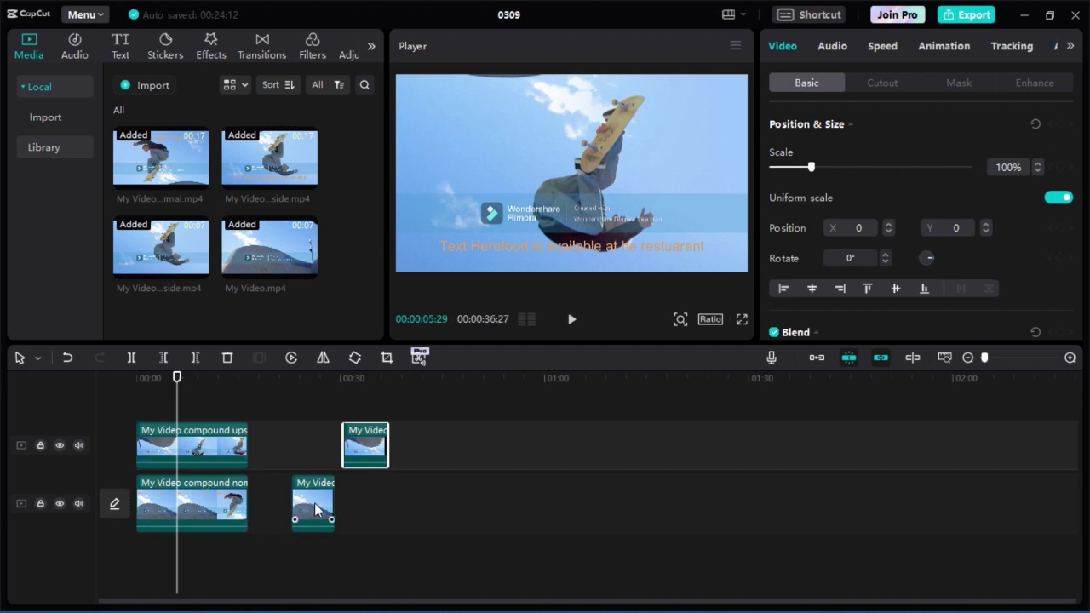
{"action": "left_click_drag", "start_coordinate": [315, 502], "coordinate": [432, 511]}
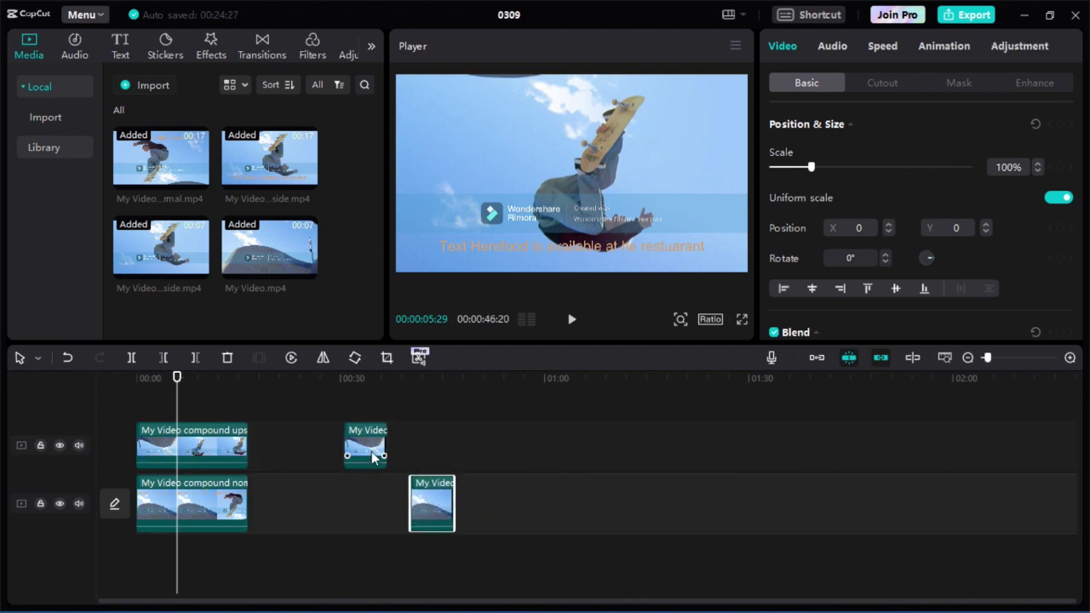
{"action": "left_click_drag", "start_coordinate": [371, 457], "coordinate": [479, 457]}
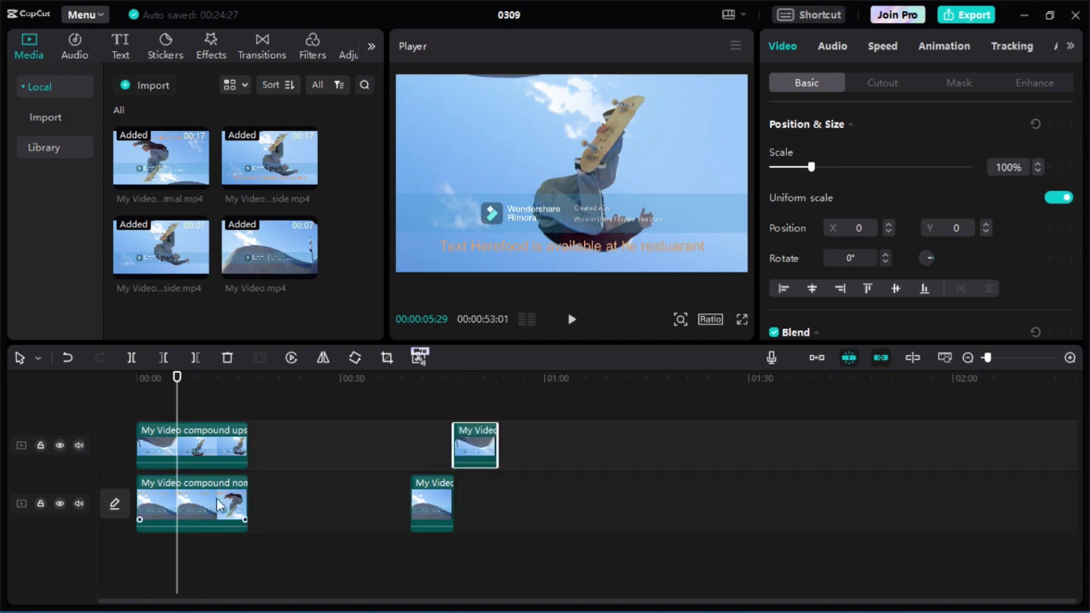
Move My Video compound normal to start where compound upside ends and set its rotation to 180°
{"action": "left_click_drag", "start_coordinate": [206, 503], "coordinate": [314, 504]}
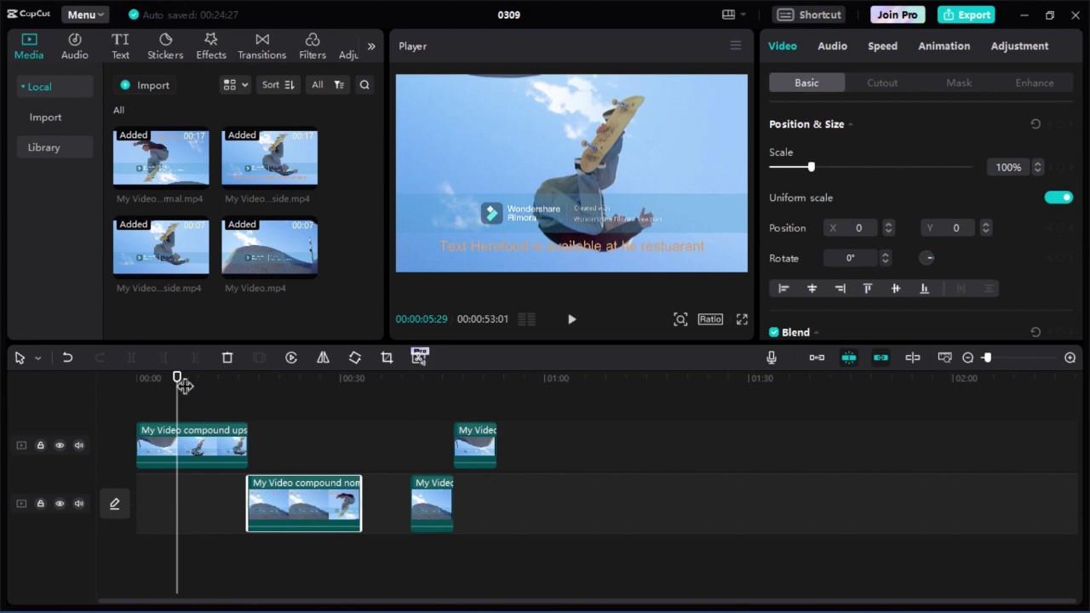
{"action": "left_click_drag", "start_coordinate": [184, 386], "coordinate": [265, 383]}
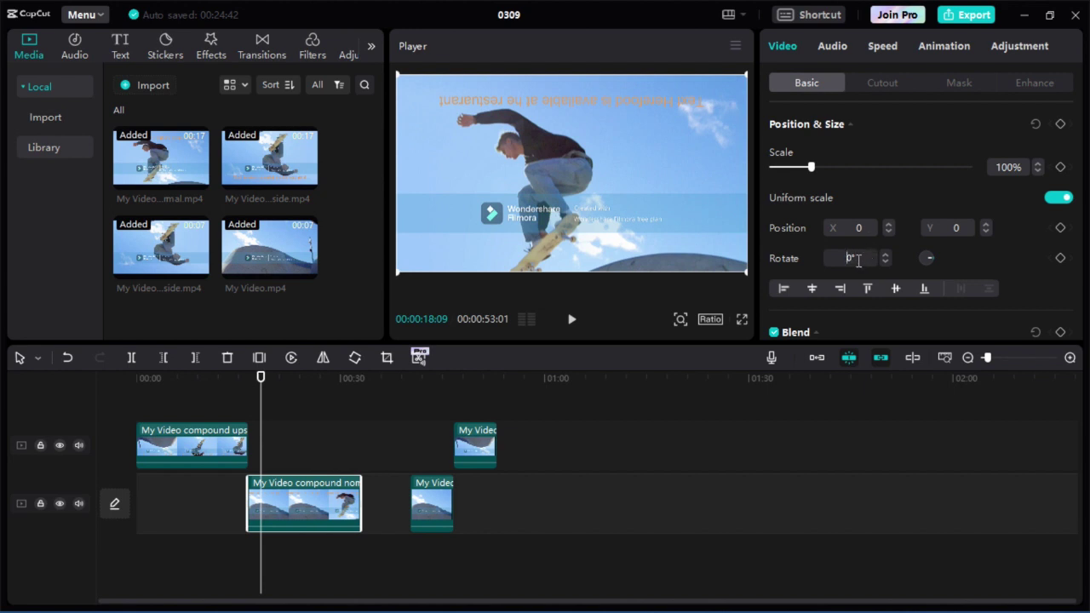
{"action": "type", "text": "80"}
{"action": "key", "text": "Delete"}
{"action": "key", "text": "Return"}
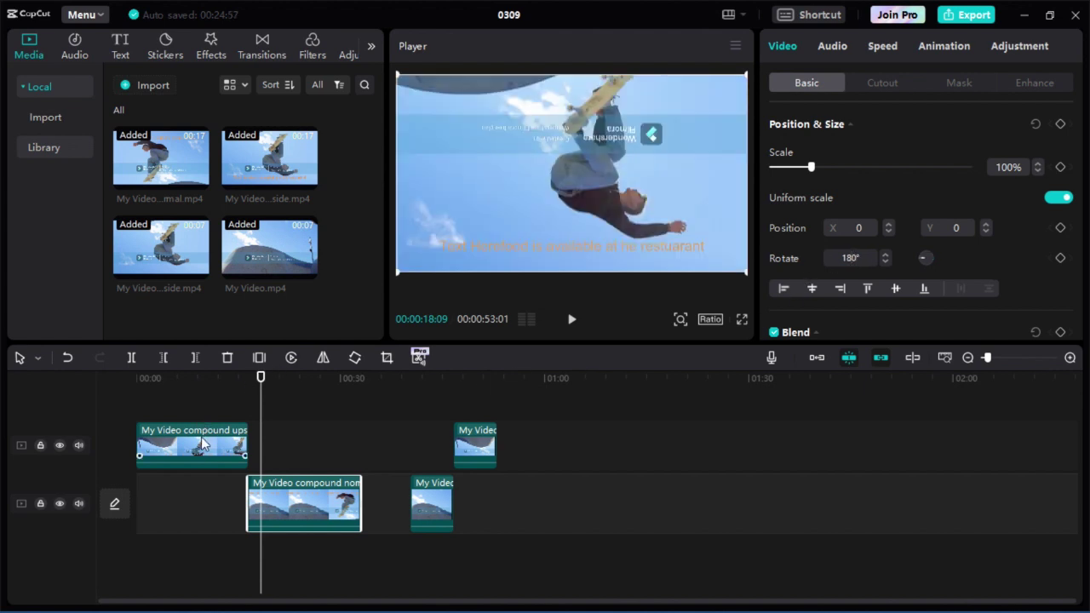
Play back the two compound clips partly overlapping, and stack both to start at about 00:04 on their own tracks
{"action": "left_click_drag", "start_coordinate": [201, 437], "coordinate": [313, 435]}
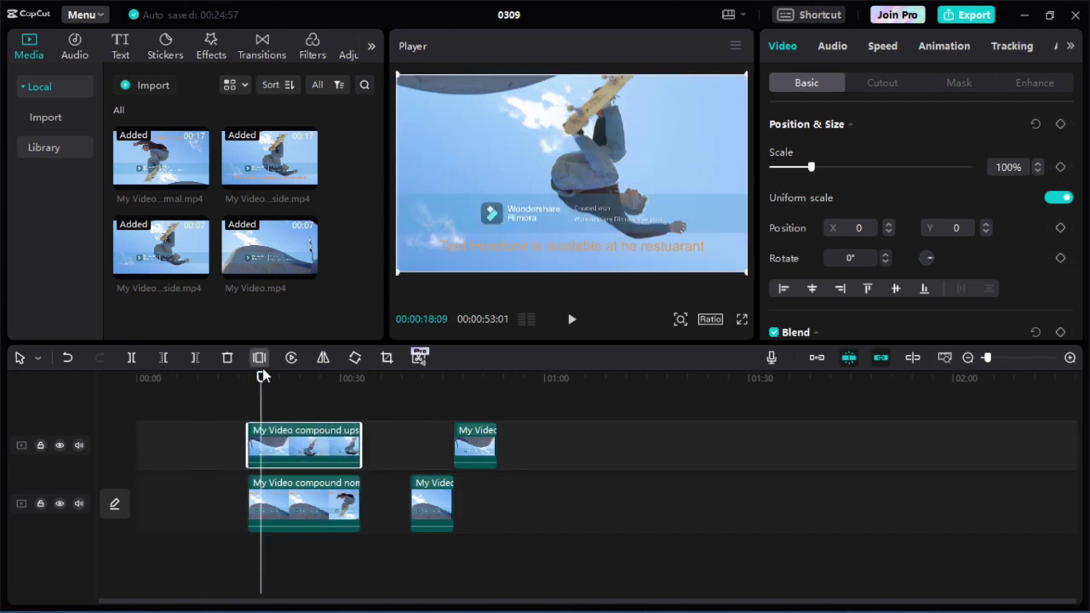
{"action": "left_click_drag", "start_coordinate": [305, 438], "coordinate": [224, 446]}
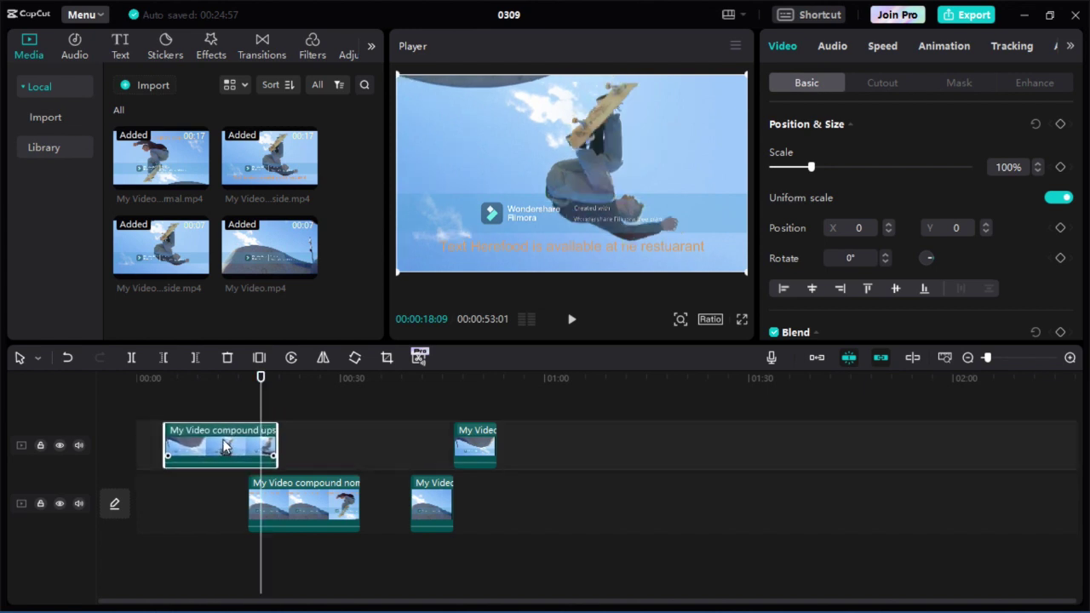
{"action": "left_click", "coordinate": [223, 378]}
{"action": "key", "text": "space"}
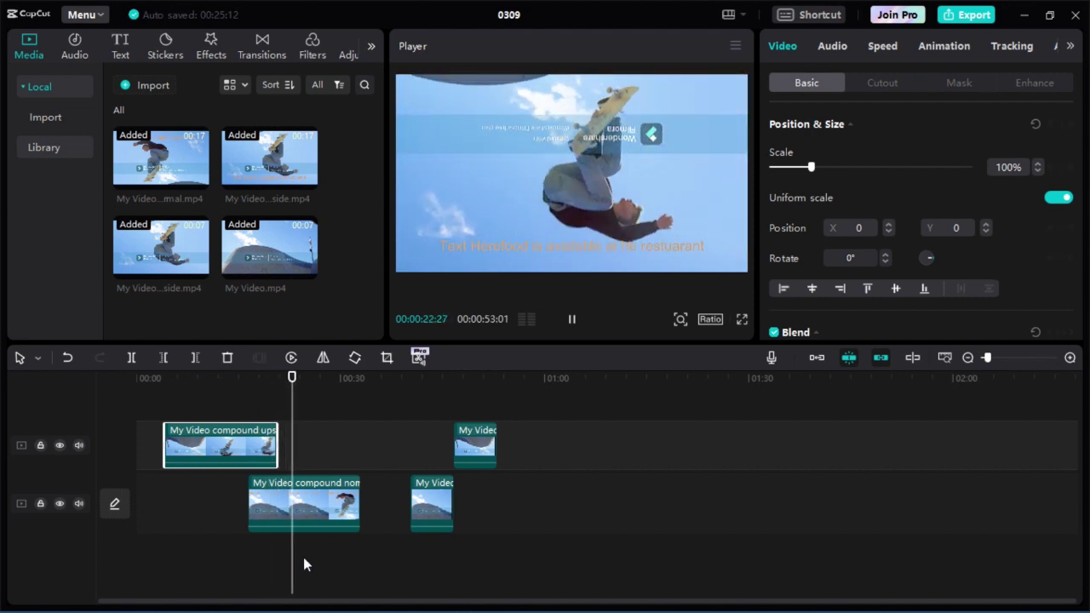
{"action": "key", "text": "space"}
{"action": "left_click_drag", "start_coordinate": [292, 507], "coordinate": [206, 504]}
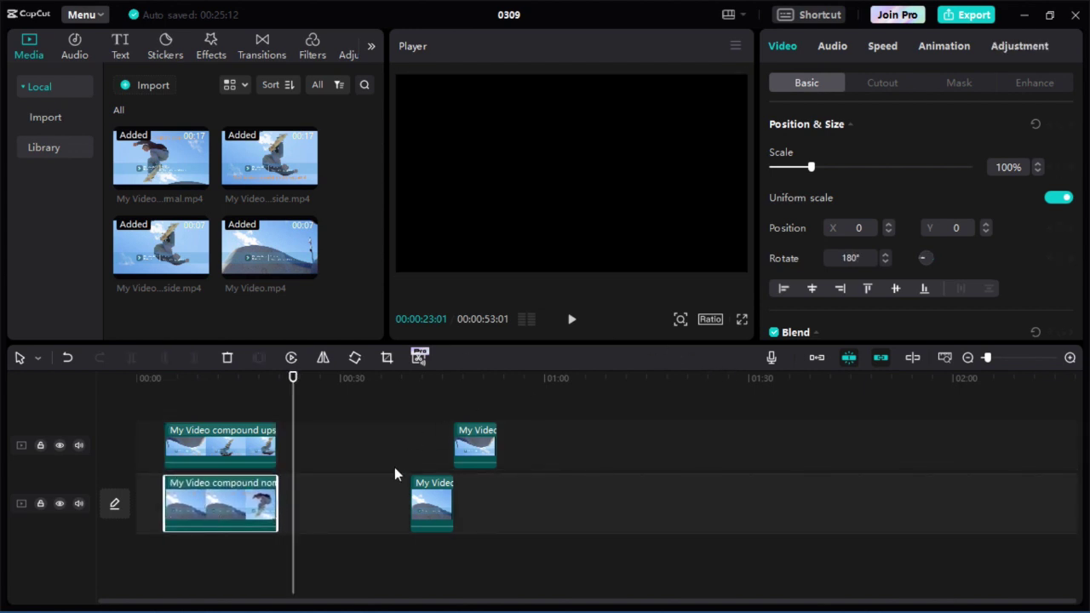
Play back My Video and My Video upside to compare their orientation and watermark placement
{"action": "left_click", "coordinate": [416, 376]}
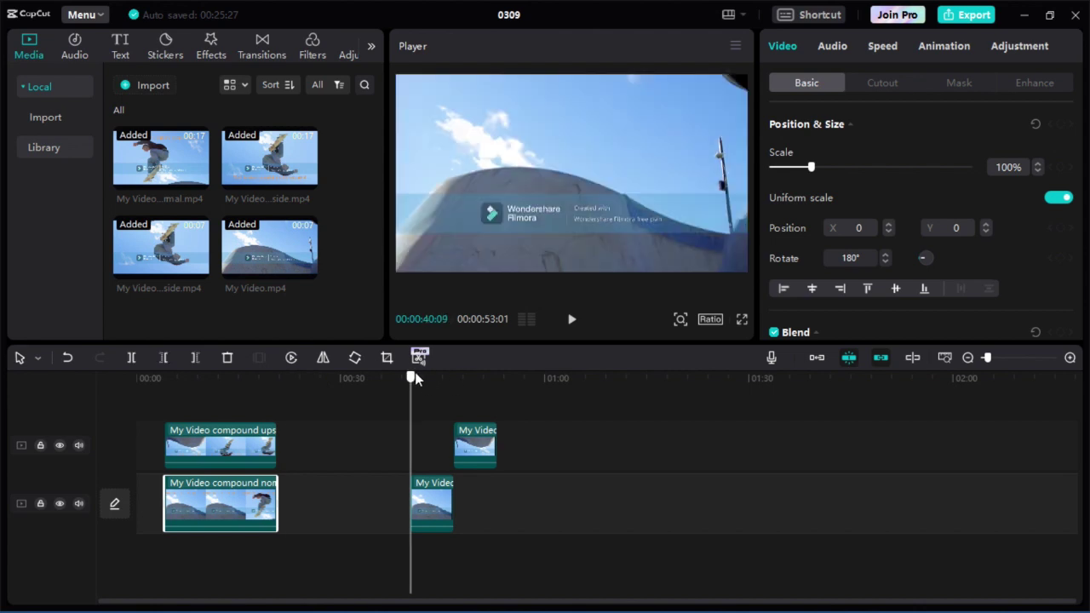
{"action": "key", "text": "space"}
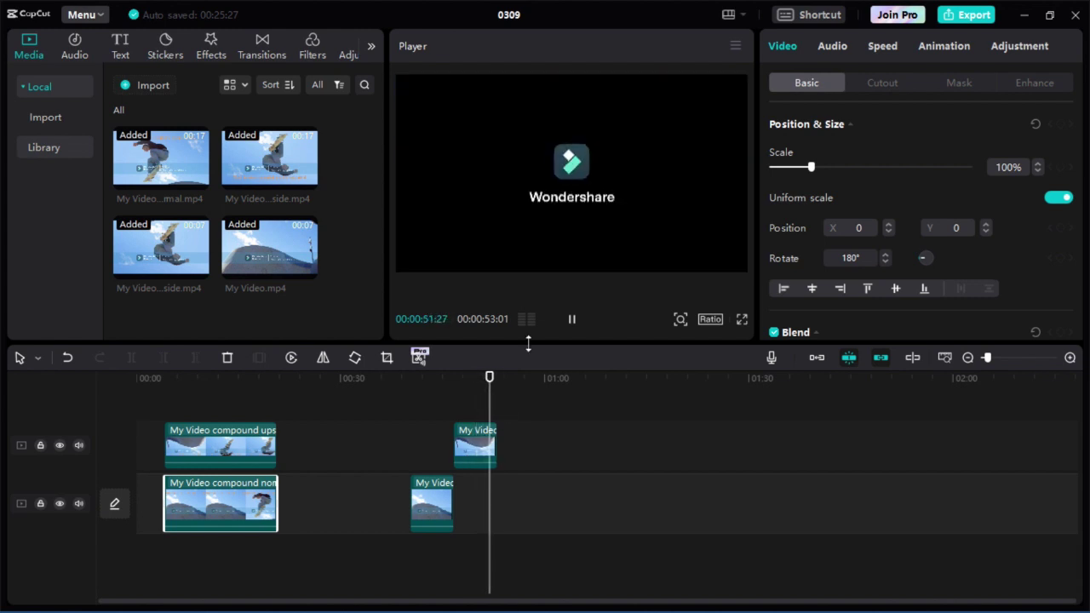
{"action": "key", "text": "space"}
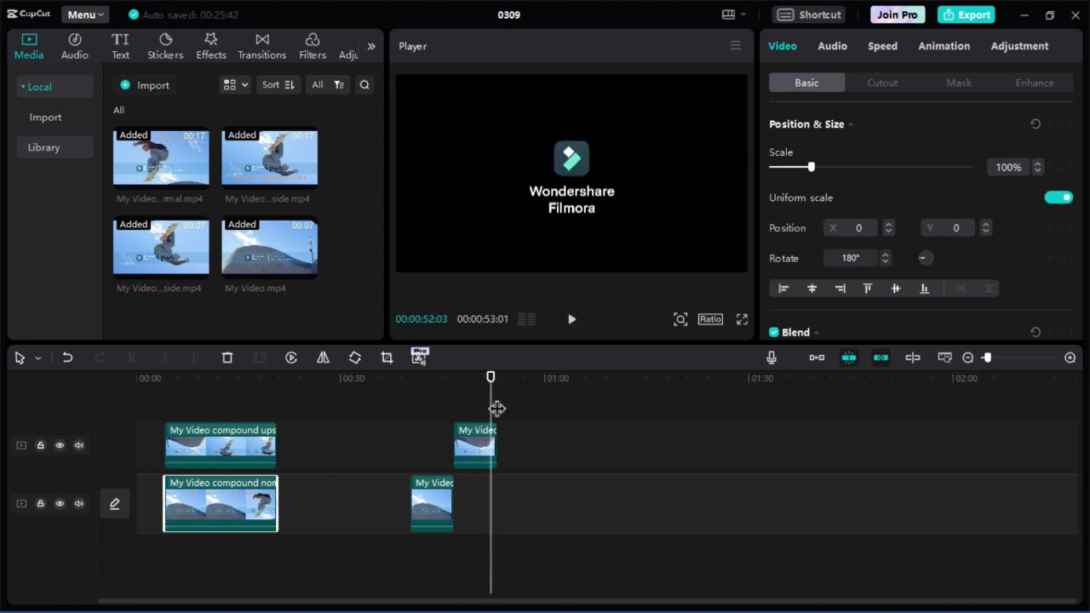
{"action": "mouse_move", "coordinate": [496, 407]}
{"action": "left_mouse_down"}
{"action": "mouse_move", "coordinate": [420, 407]}
{"action": "mouse_move", "coordinate": [499, 400]}
{"action": "left_mouse_up"}
{"action": "left_click", "coordinate": [377, 384]}
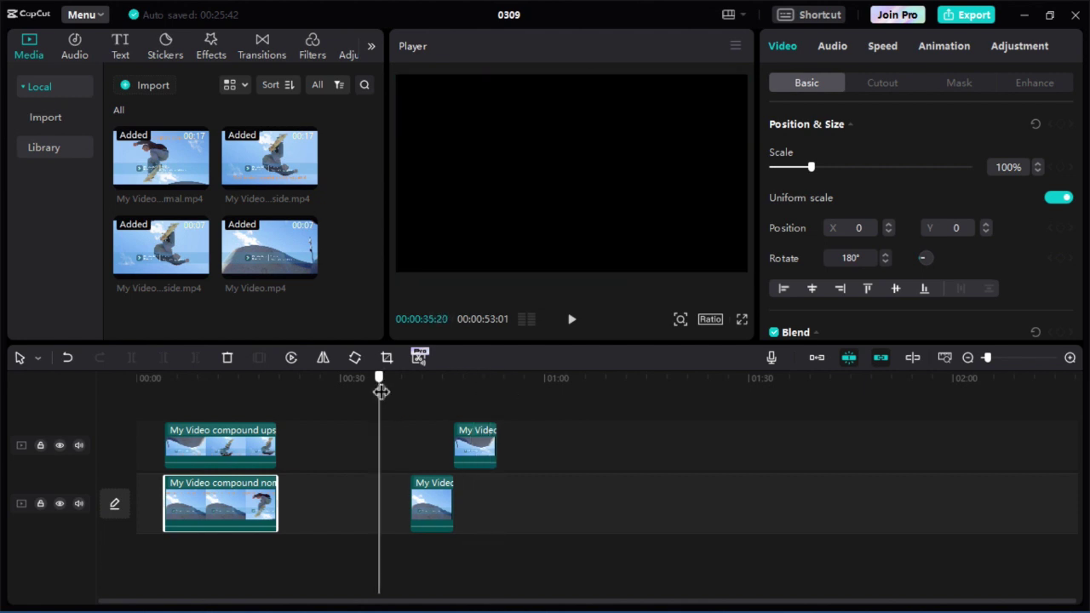
Try a 180° rotation on the short My Video clip in the main track and clear the clip selection
{"action": "left_click", "coordinate": [443, 503]}
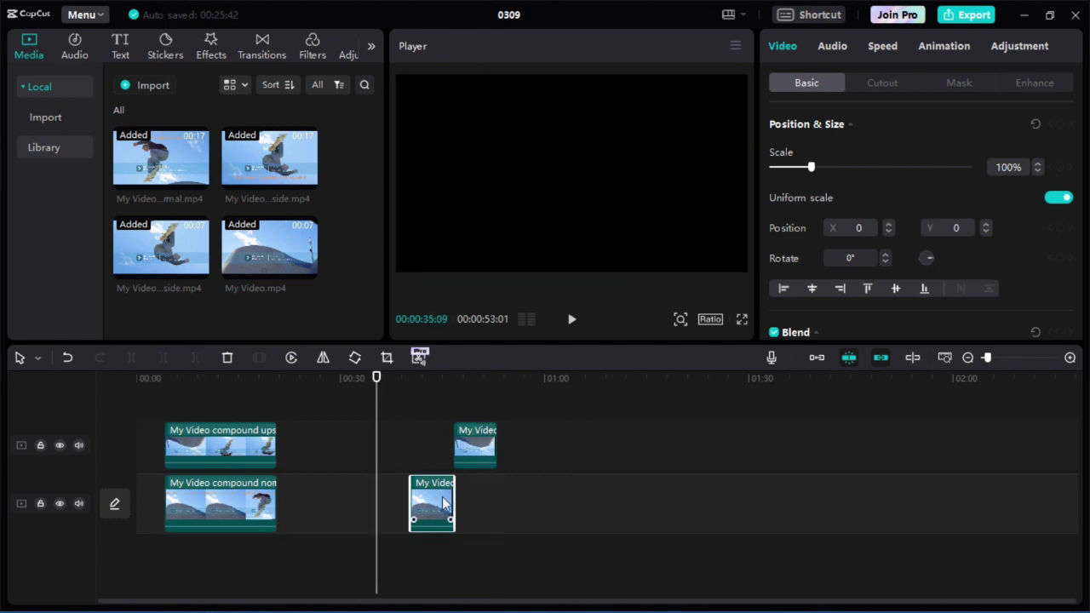
{"action": "left_click", "coordinate": [842, 256]}
{"action": "type", "text": "180"}
{"action": "key", "text": "BackSpace"}
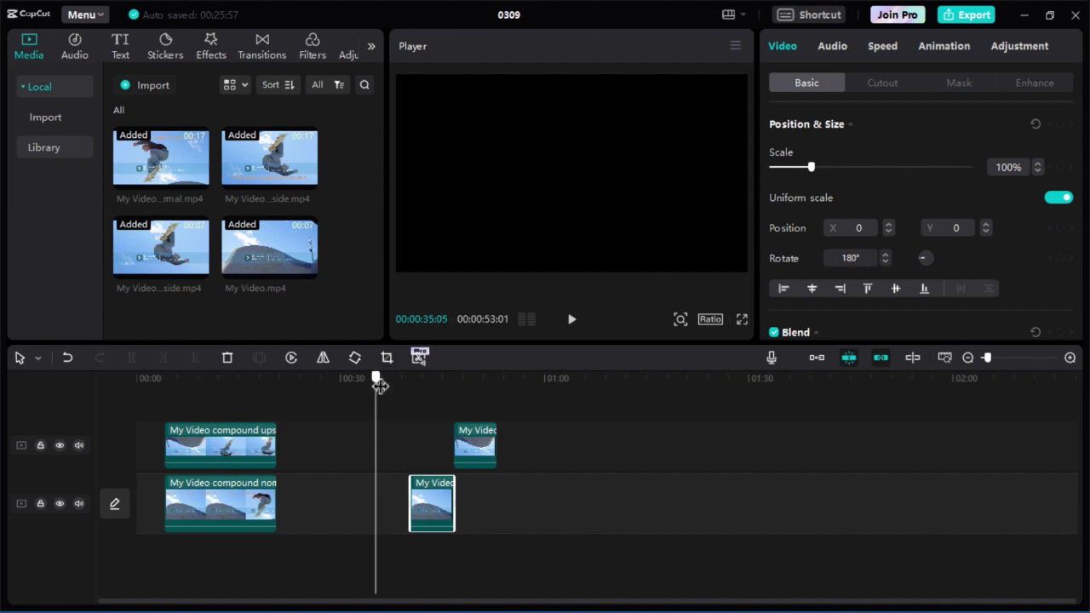
{"action": "left_click_drag", "start_coordinate": [377, 375], "coordinate": [455, 376]}
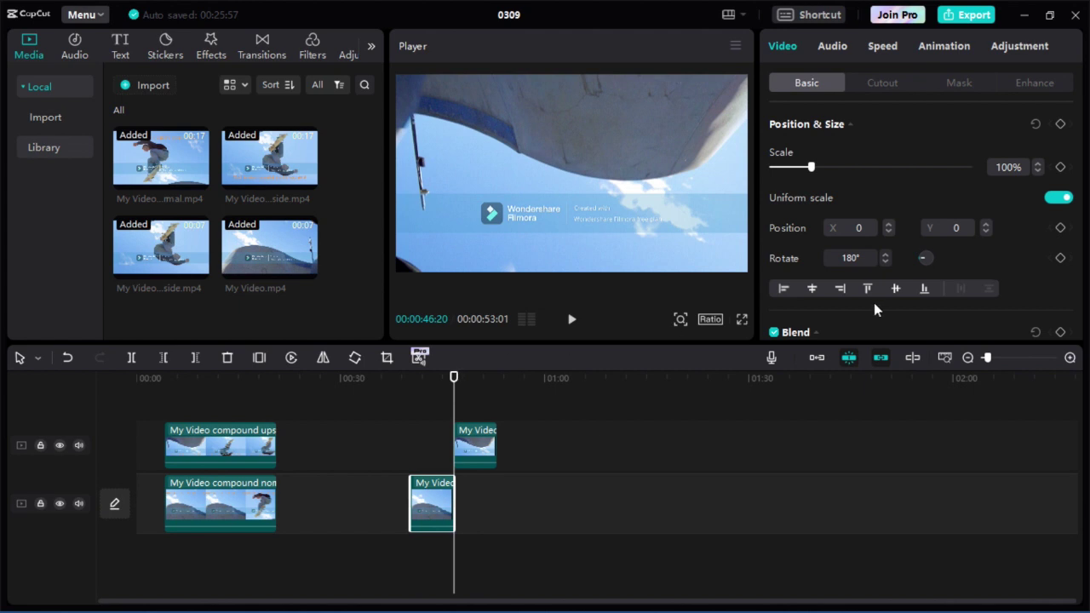
{"action": "left_click", "coordinate": [863, 258]}
{"action": "type", "text": "1"}
{"action": "left_click", "coordinate": [695, 463]}
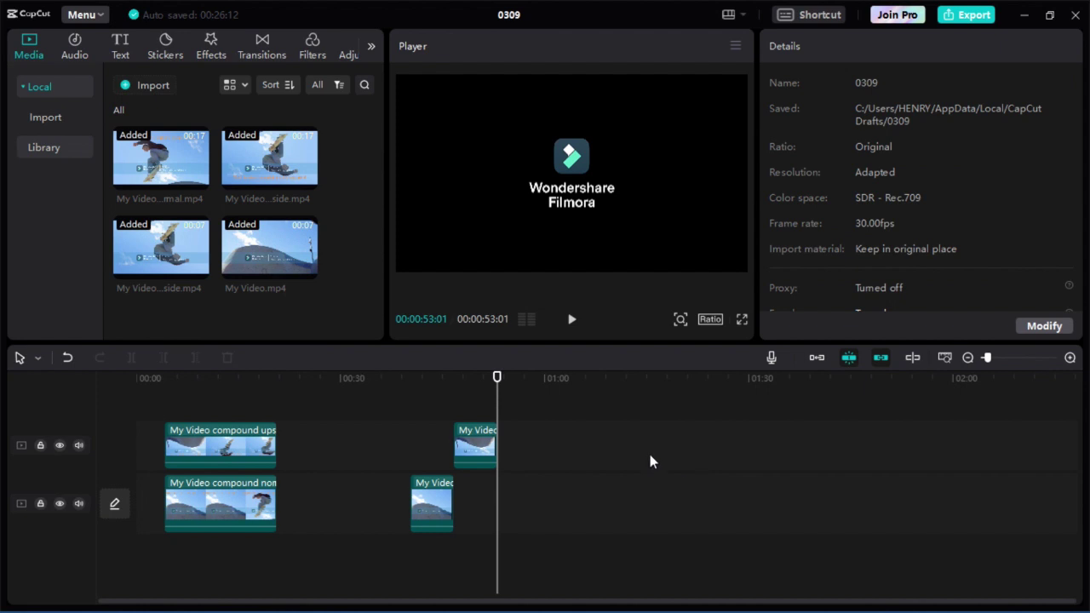
Play back the end of the My Video clip and view a frame of My Video upside
{"action": "left_click", "coordinate": [427, 382]}
{"action": "key", "text": "space"}
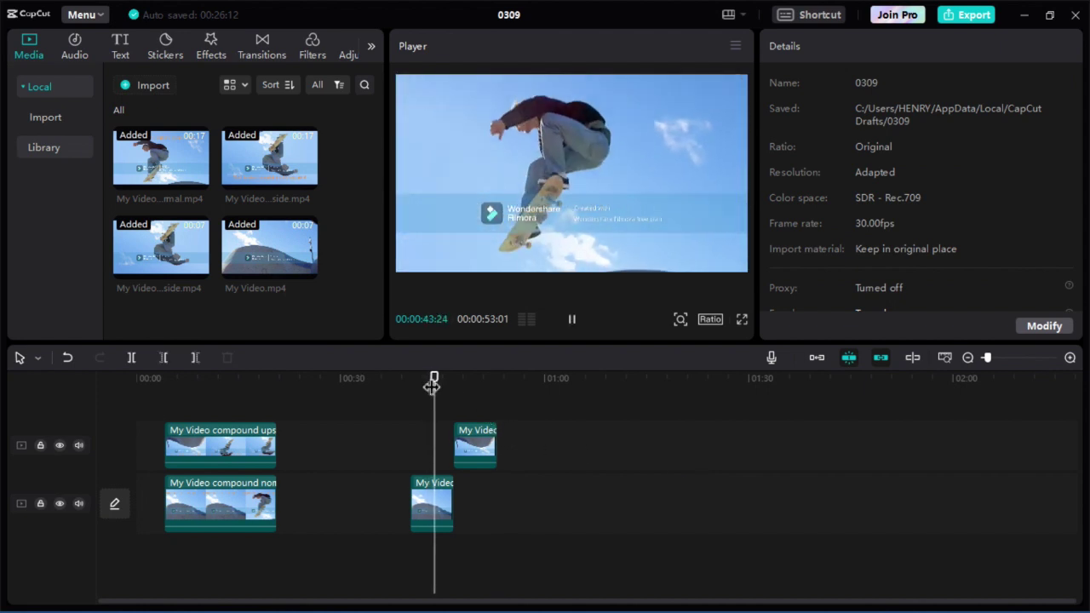
{"action": "key", "text": "space"}
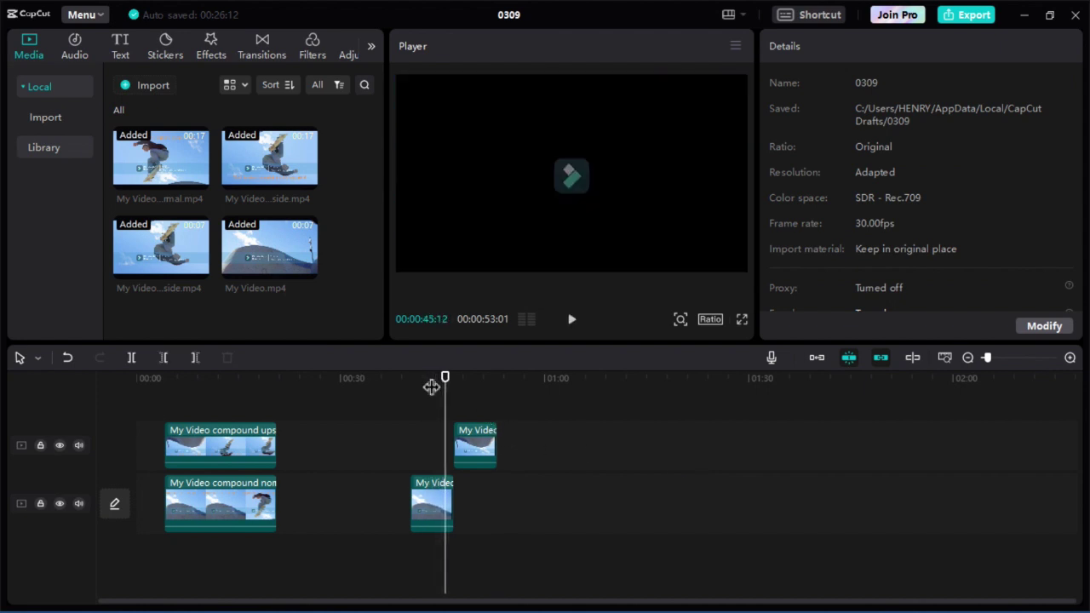
{"action": "left_click", "coordinate": [470, 380]}
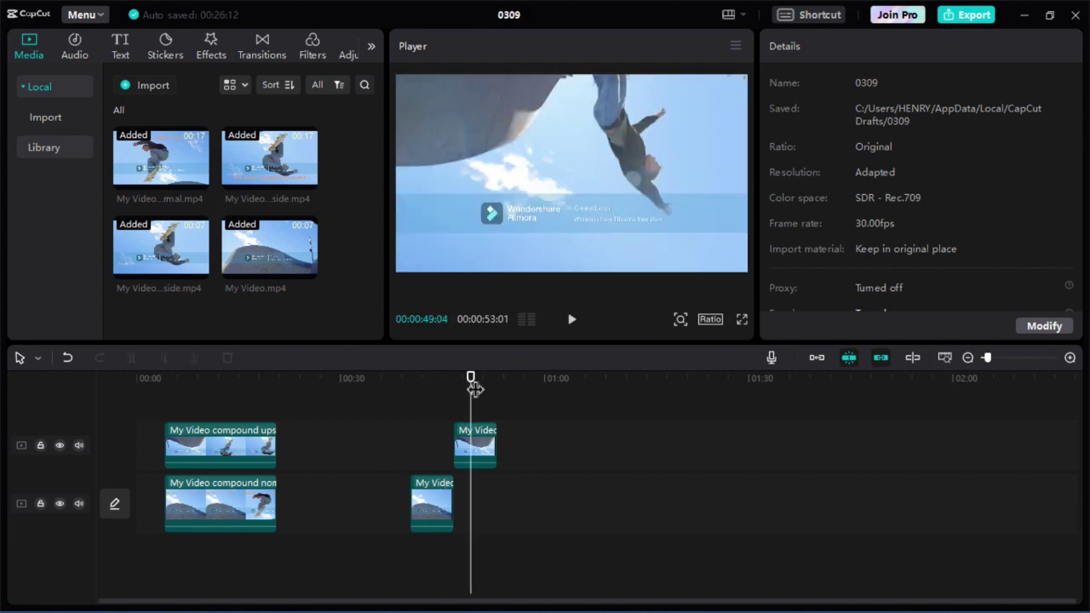
Set the rotation of the My Video upside clip on the upper track to 180°
{"action": "left_click", "coordinate": [484, 442]}
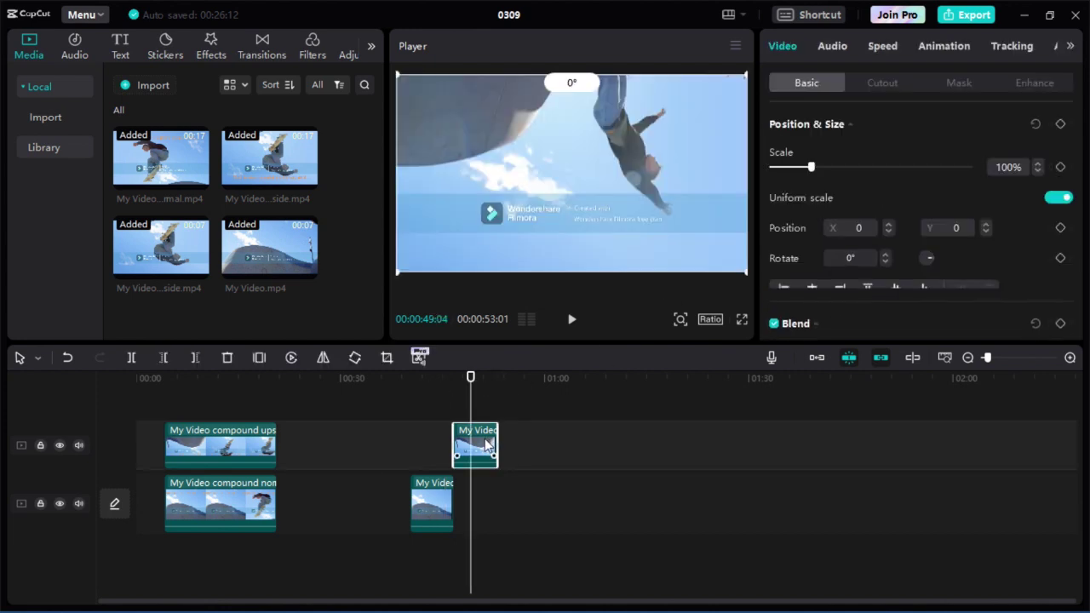
{"action": "left_click", "coordinate": [848, 258]}
{"action": "type", "text": "180"}
{"action": "key", "text": "Return"}
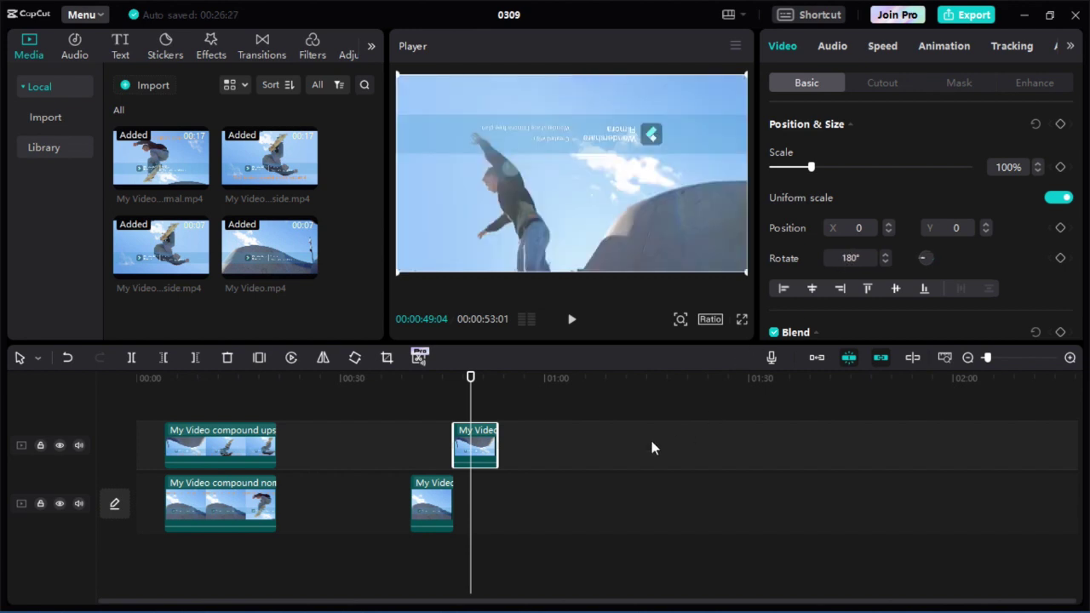
Preview My Video upside partly overlapping My Video, and align it directly above that clip at about 00:40
{"action": "mouse_move", "coordinate": [484, 456]}
{"action": "mouse_move", "coordinate": [485, 456]}
{"action": "left_mouse_down"}
{"action": "mouse_move", "coordinate": [460, 456]}
{"action": "mouse_move", "coordinate": [471, 455]}
{"action": "left_mouse_up"}
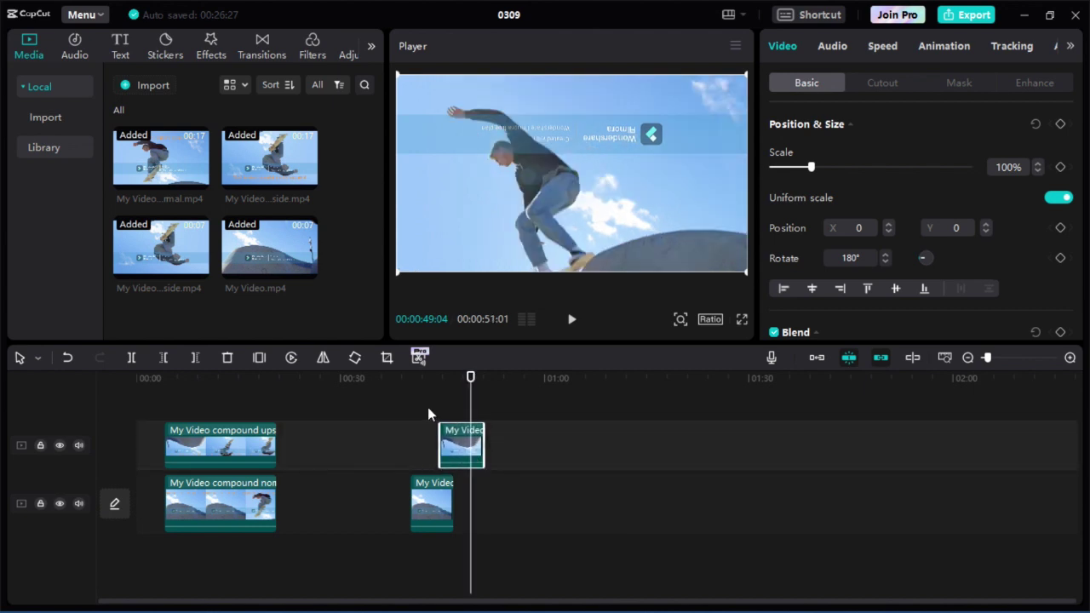
{"action": "left_click", "coordinate": [417, 379]}
{"action": "key", "text": "space"}
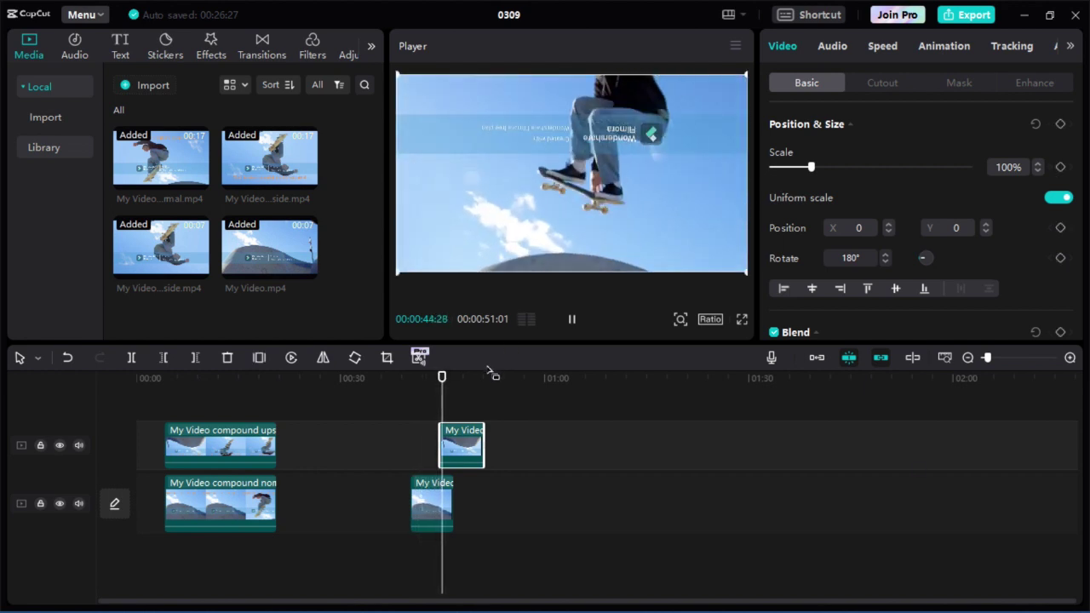
{"action": "key", "text": "space"}
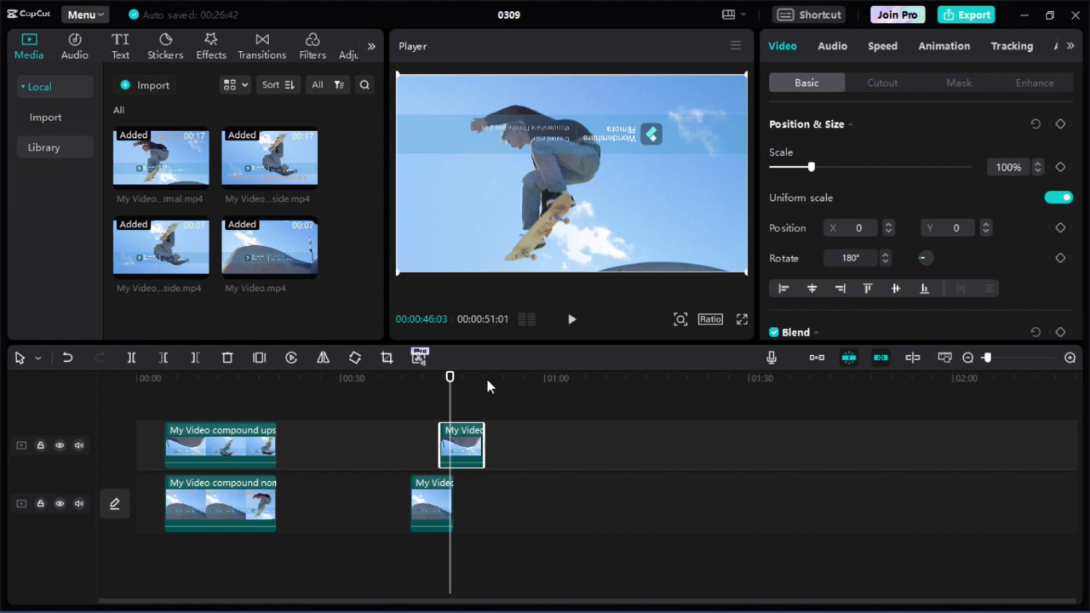
{"action": "left_click_drag", "start_coordinate": [467, 444], "coordinate": [438, 445]}
Offset the compound normal clip to compare its frames with compound upside, and return it directly below that clip
{"action": "left_click", "coordinate": [206, 377]}
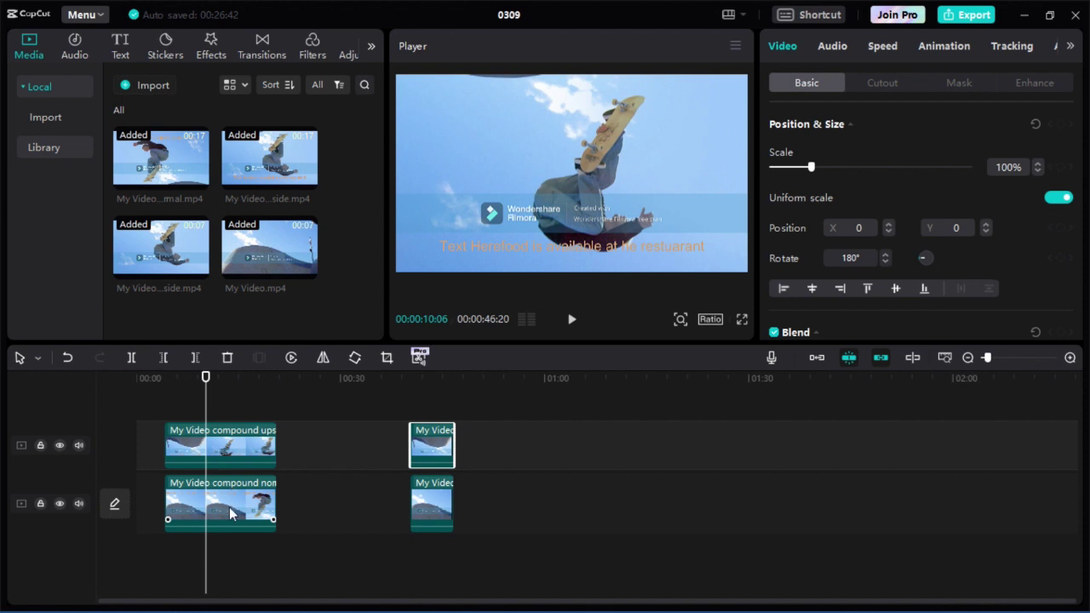
{"action": "left_click_drag", "start_coordinate": [230, 506], "coordinate": [277, 445]}
{"action": "left_click", "coordinate": [267, 376]}
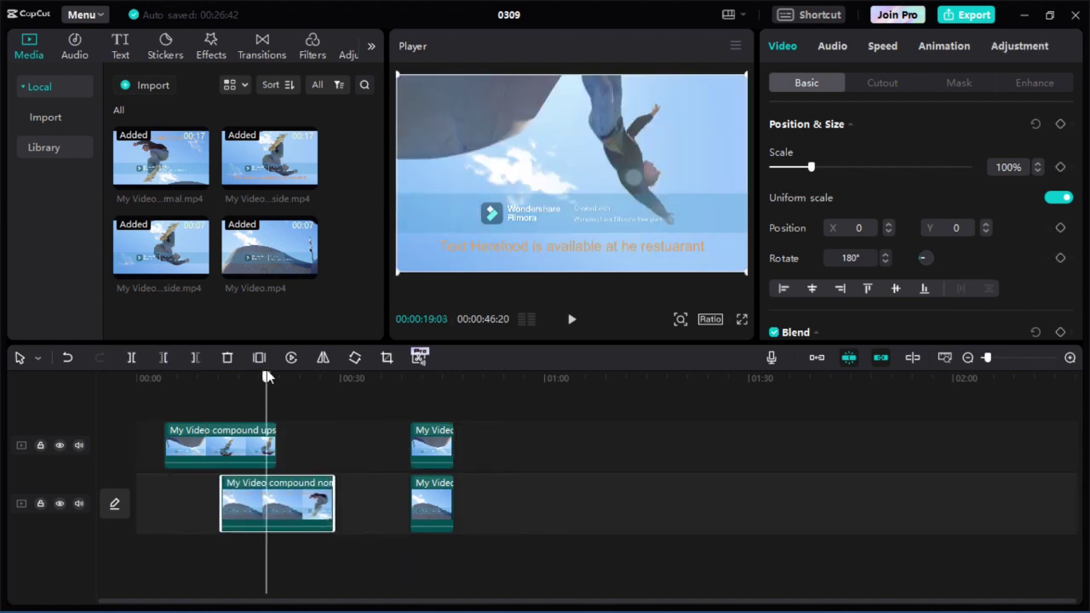
{"action": "left_click", "coordinate": [280, 377]}
{"action": "left_click_drag", "start_coordinate": [279, 377], "coordinate": [258, 378]}
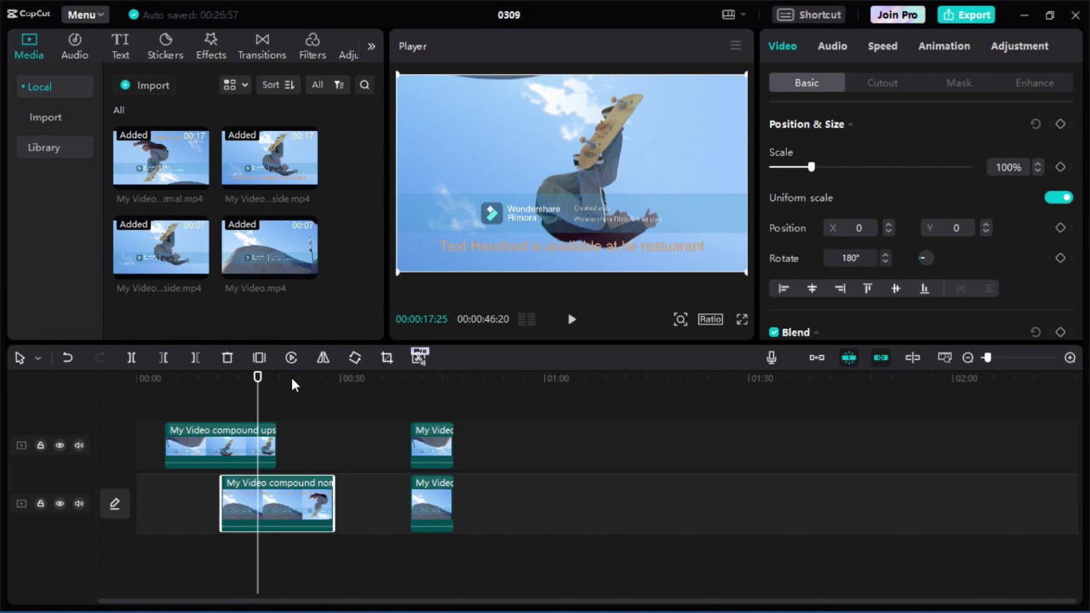
{"action": "left_click", "coordinate": [292, 377]}
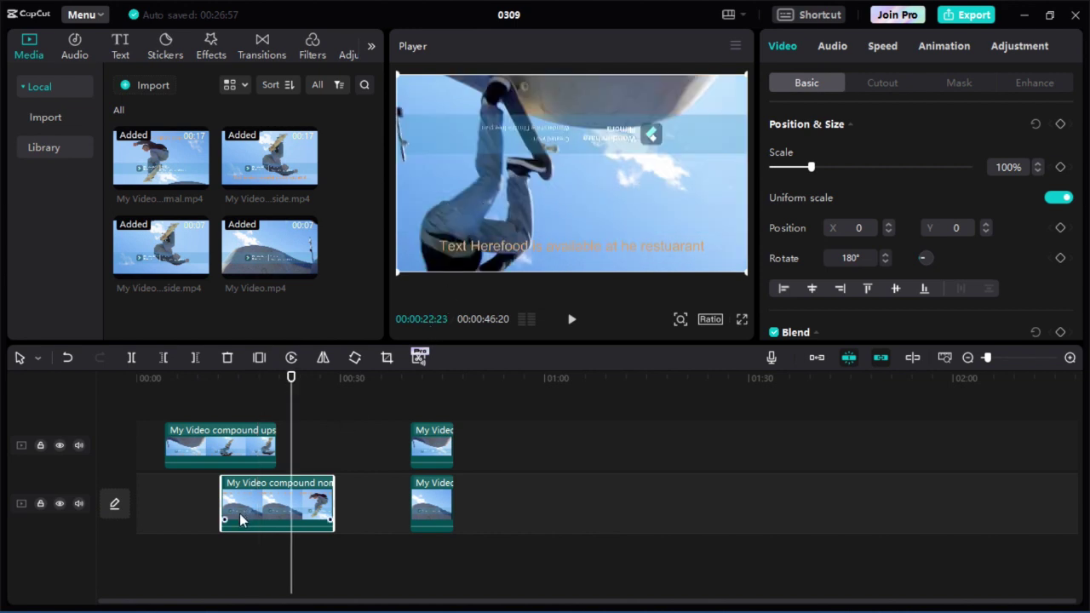
{"action": "left_click_drag", "start_coordinate": [244, 510], "coordinate": [185, 512]}
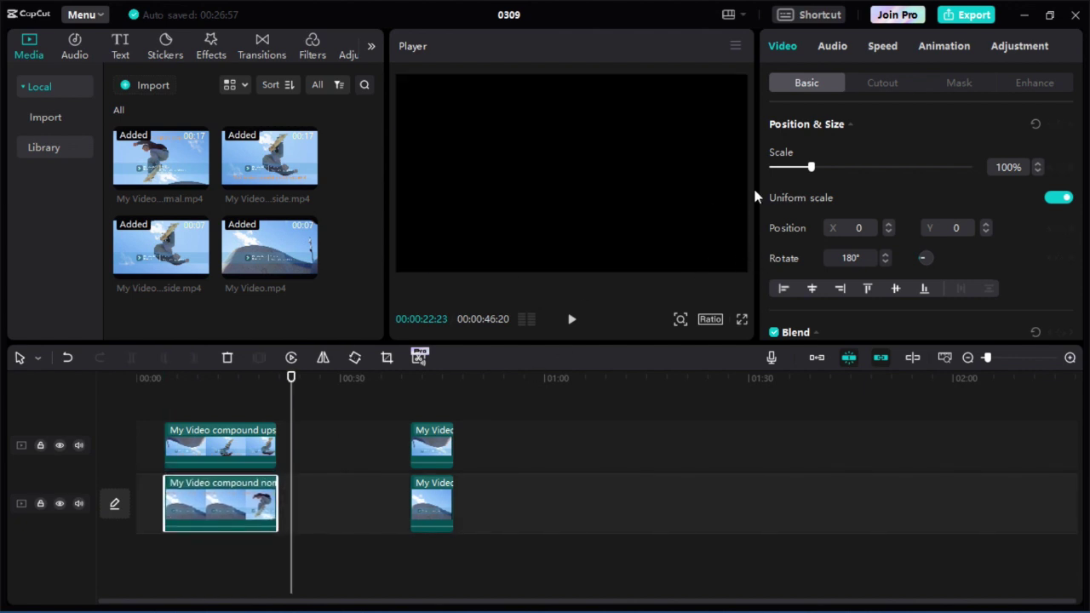
Apply a Horizontal mask to the My Video upside clip at about 00:40 on the upper track
{"action": "left_click", "coordinate": [955, 81]}
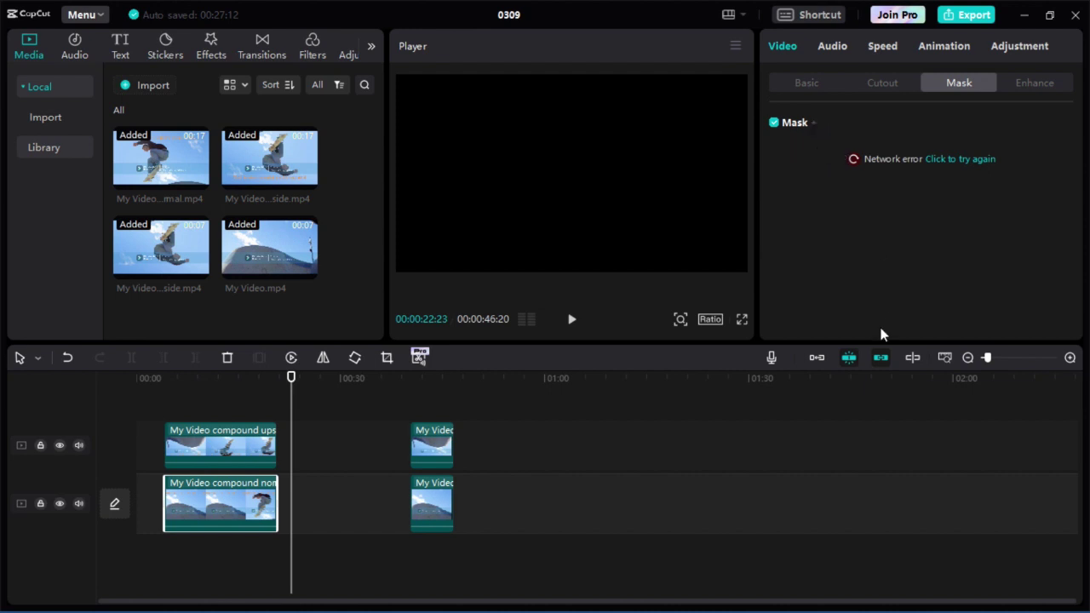
{"action": "mouse_move", "coordinate": [947, 610]}
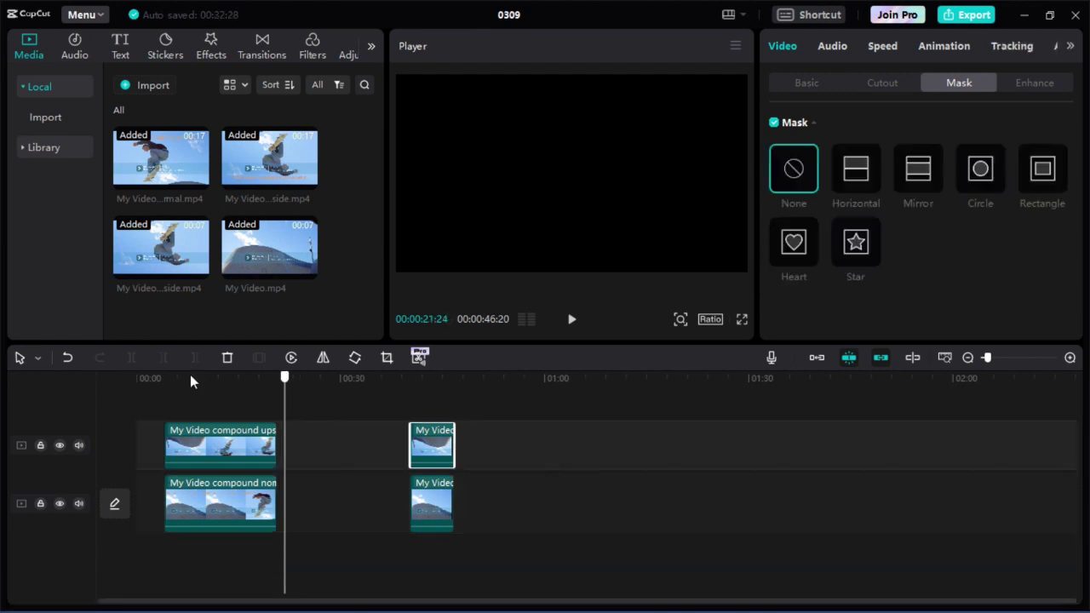
{"action": "left_click", "coordinate": [192, 380]}
{"action": "mouse_move", "coordinate": [193, 386]}
{"action": "left_mouse_down"}
{"action": "mouse_move", "coordinate": [170, 382]}
{"action": "mouse_move", "coordinate": [183, 384]}
{"action": "left_mouse_up"}
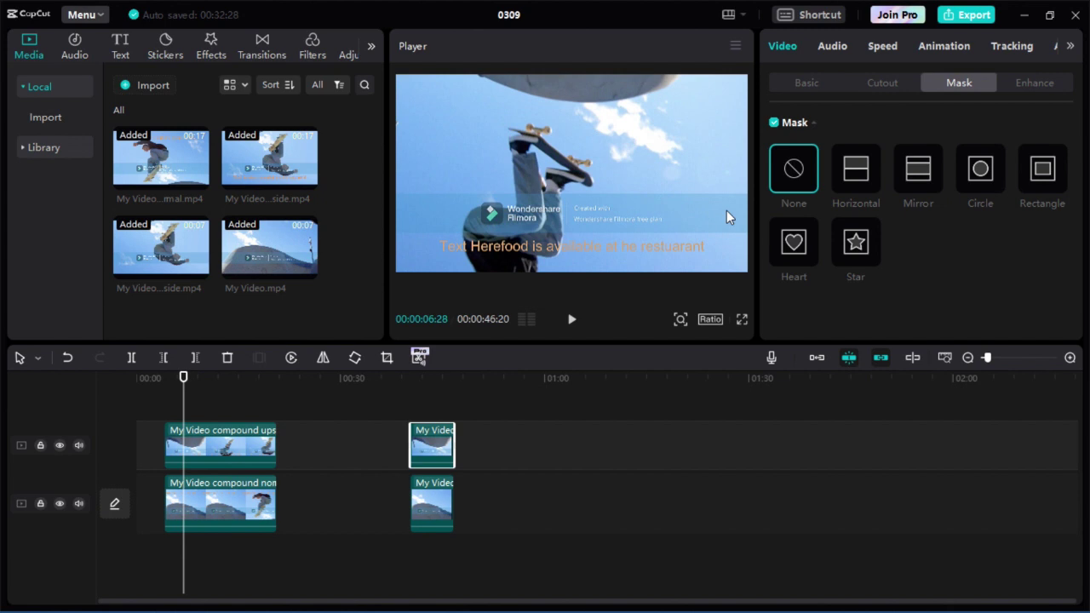
{"action": "left_click", "coordinate": [856, 175]}
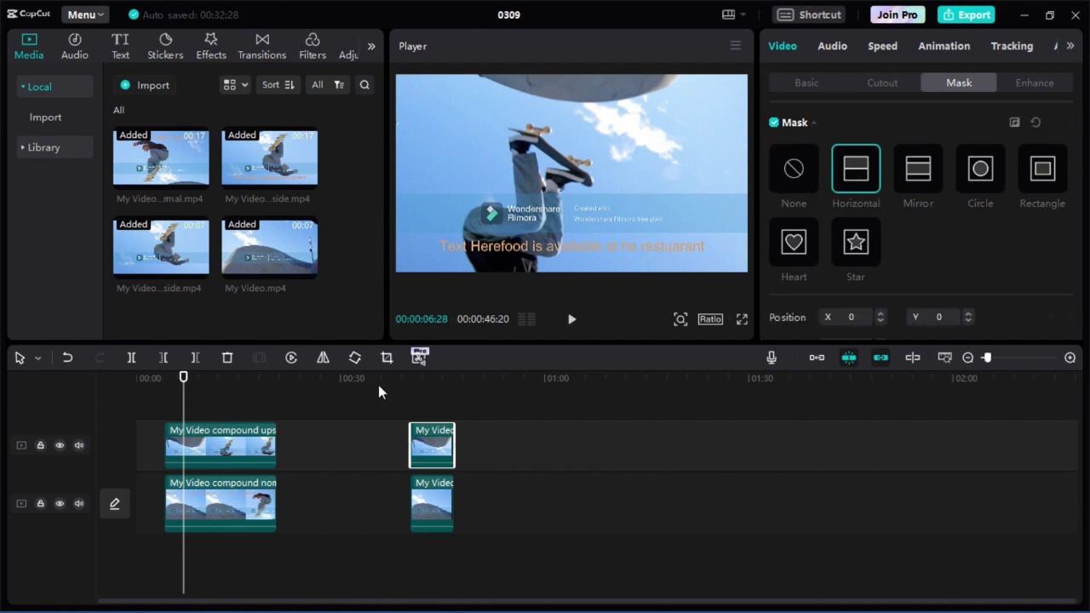
Apply a Horizontal mask to the My Video compound upside clip and reposition it to X -35, Y 22
{"action": "left_click", "coordinate": [221, 458]}
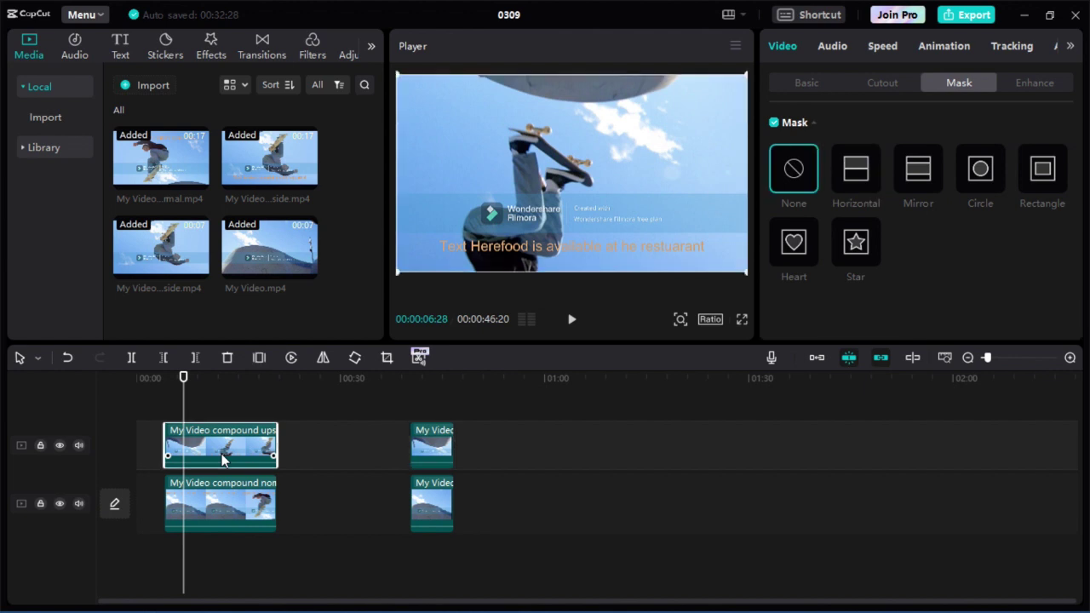
{"action": "left_click", "coordinate": [857, 175]}
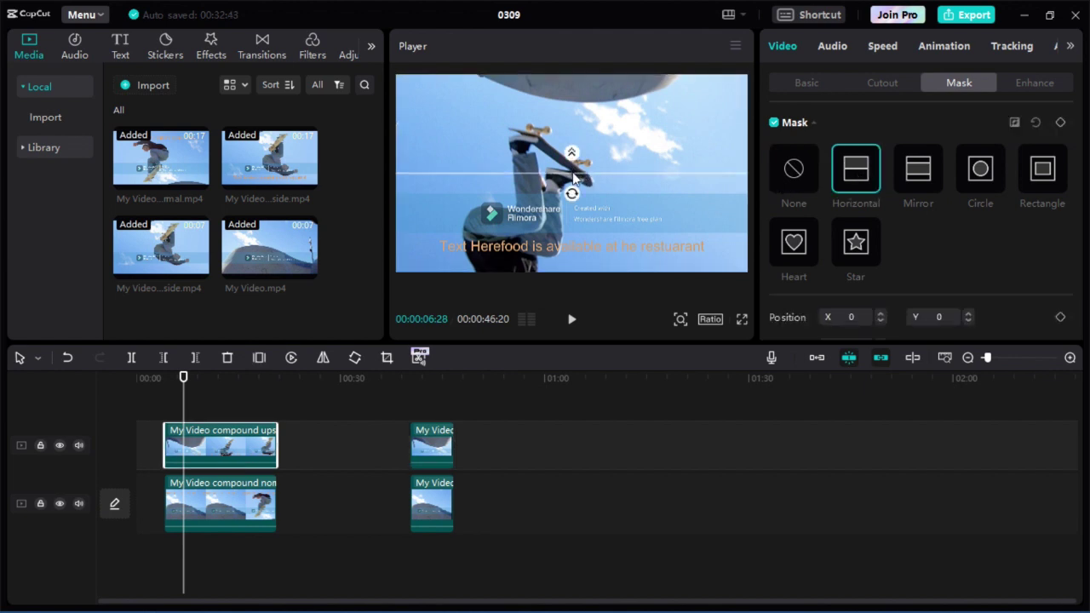
{"action": "mouse_move", "coordinate": [573, 176]}
{"action": "left_mouse_down"}
{"action": "mouse_move", "coordinate": [575, 242]}
{"action": "mouse_move", "coordinate": [567, 162]}
{"action": "left_mouse_up"}
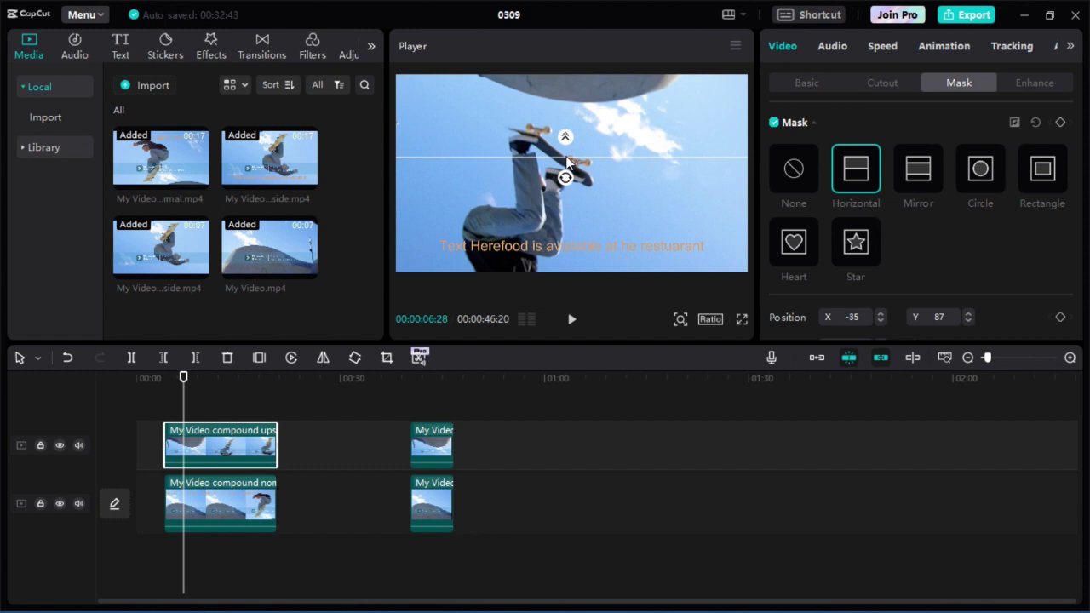
{"action": "left_click_drag", "start_coordinate": [567, 162], "coordinate": [569, 174]}
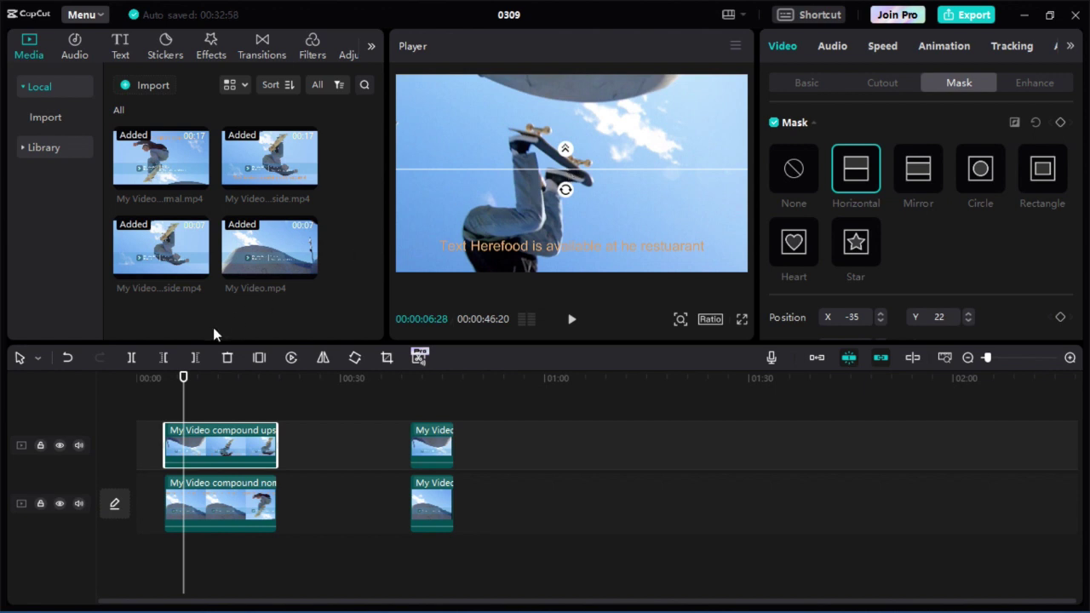
Play back the stacked compound clips from their start to check the Horizontal mask over the watermark
{"action": "left_click_drag", "start_coordinate": [187, 391], "coordinate": [165, 389]}
{"action": "key", "text": "space"}
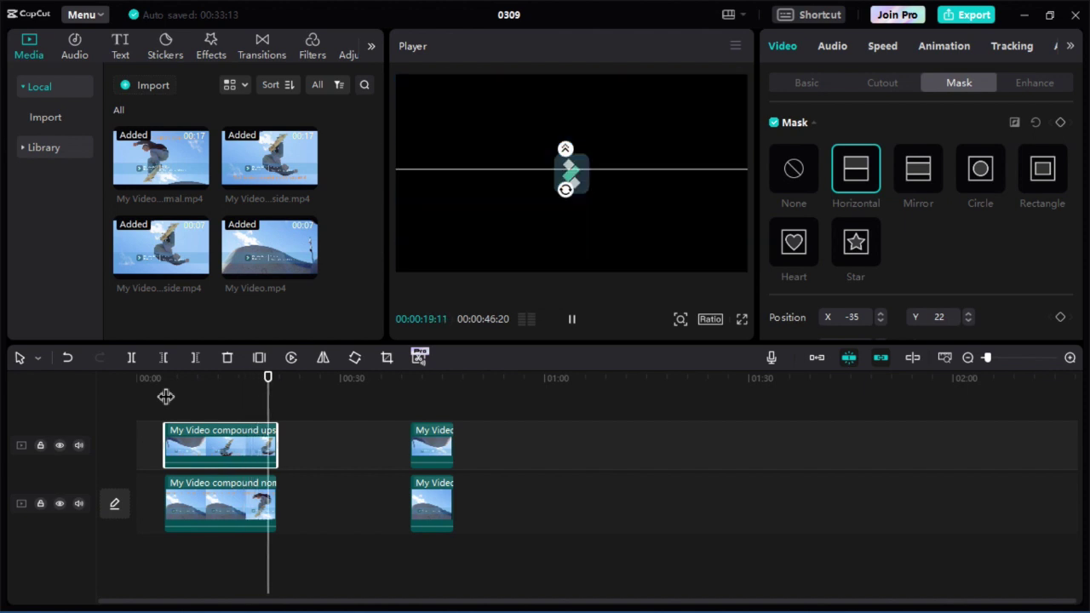
{"action": "key", "text": "space"}
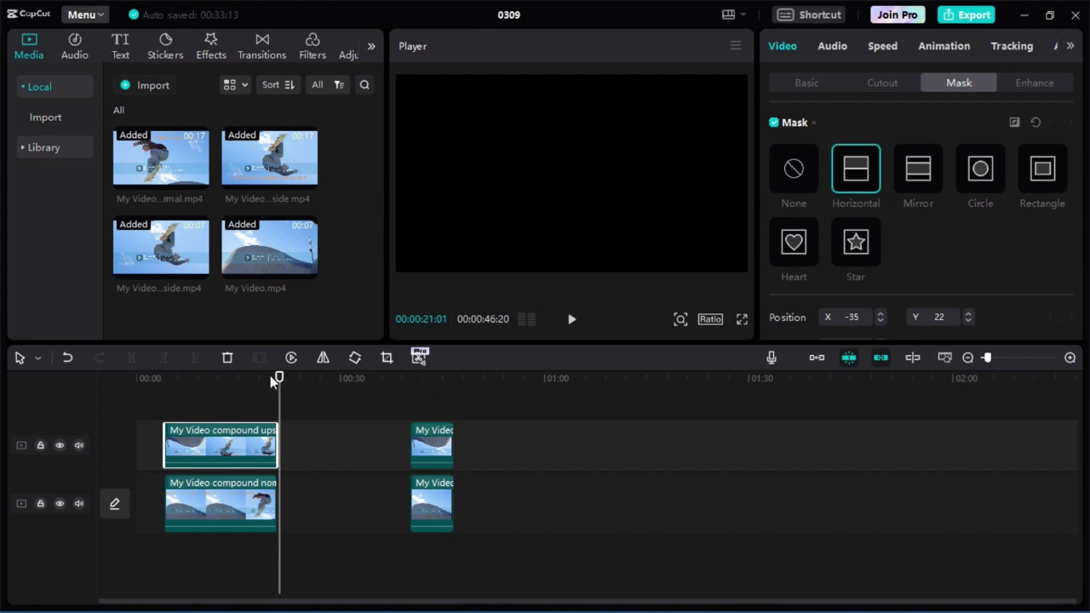
Try a Mirror mask on the compound upside clip, preview it, and switch back to a Horizontal mask at X 0, Y 0
{"action": "left_click", "coordinate": [416, 378]}
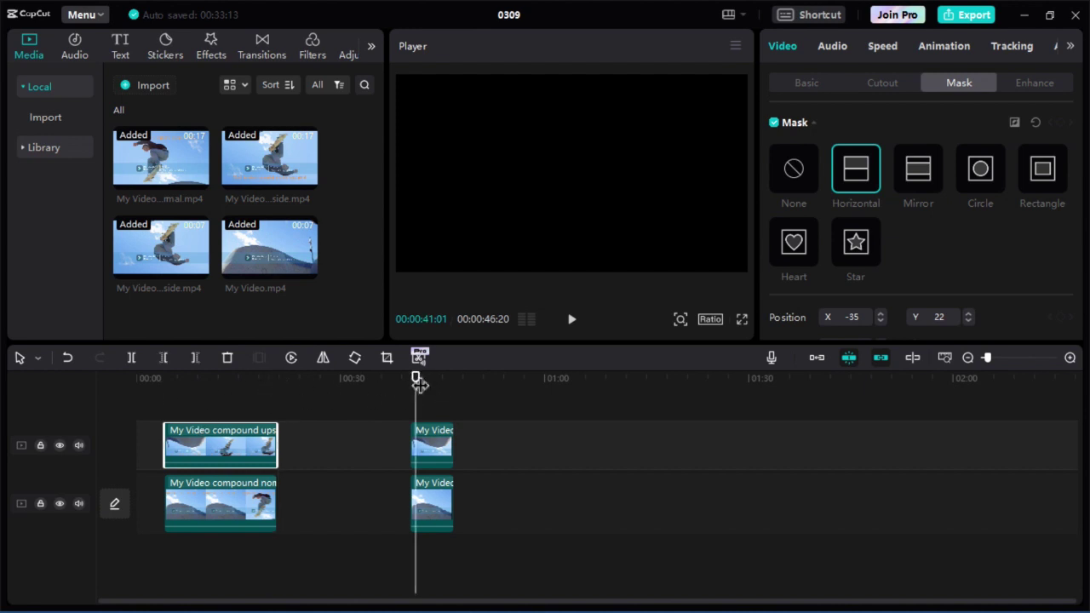
{"action": "left_click", "coordinate": [917, 168]}
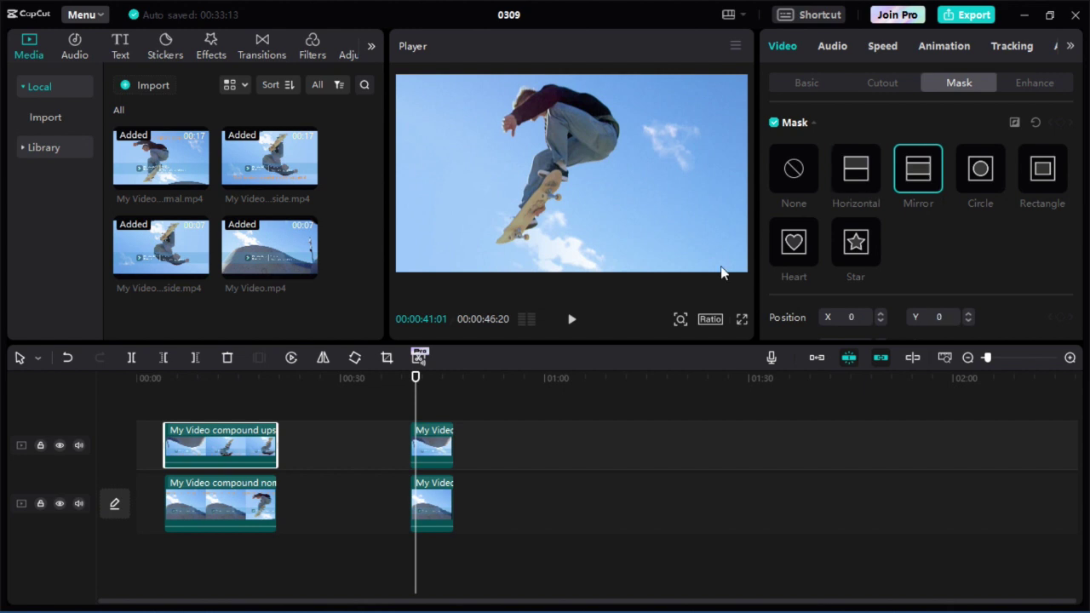
{"action": "left_click", "coordinate": [248, 377]}
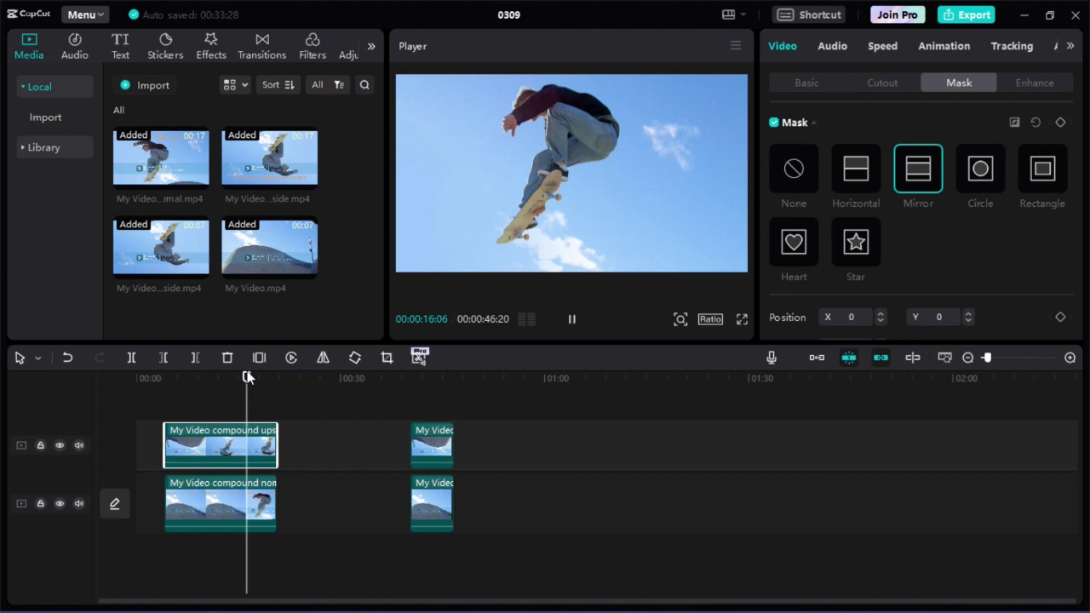
{"action": "key", "text": "space"}
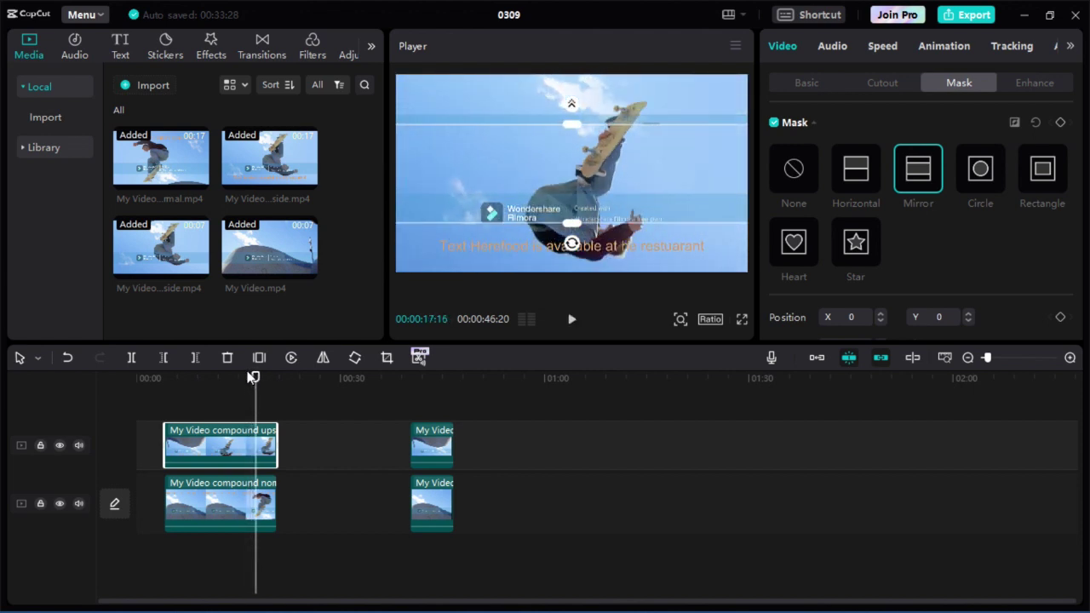
{"action": "left_click", "coordinate": [856, 178]}
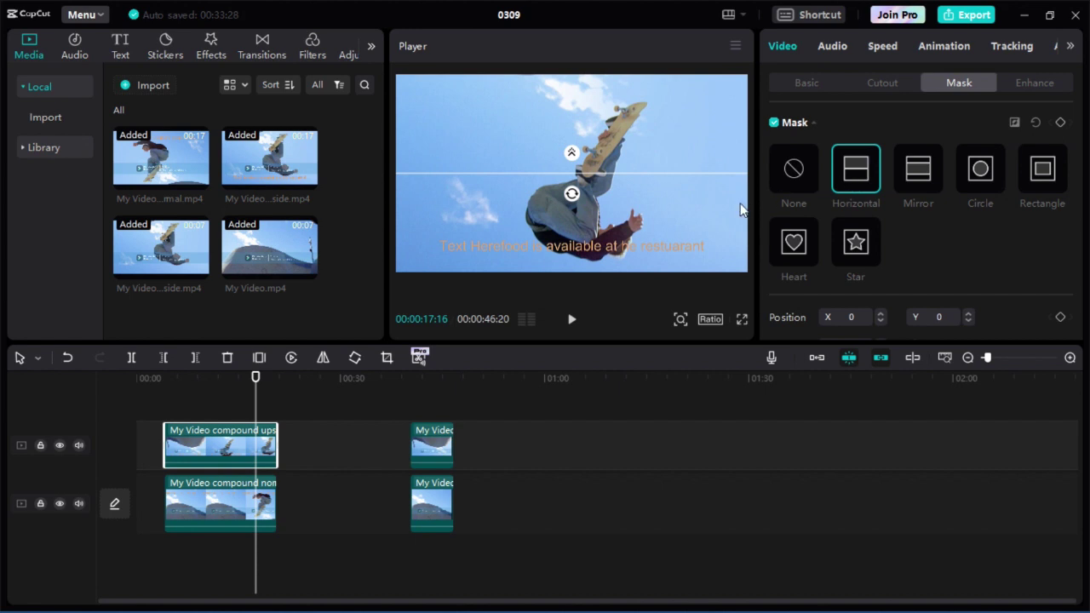
Apply a Mirror mask to the My Video upside clip at about 00:40 and move it to Y 205 to cover the watermark
{"action": "left_click", "coordinate": [430, 379]}
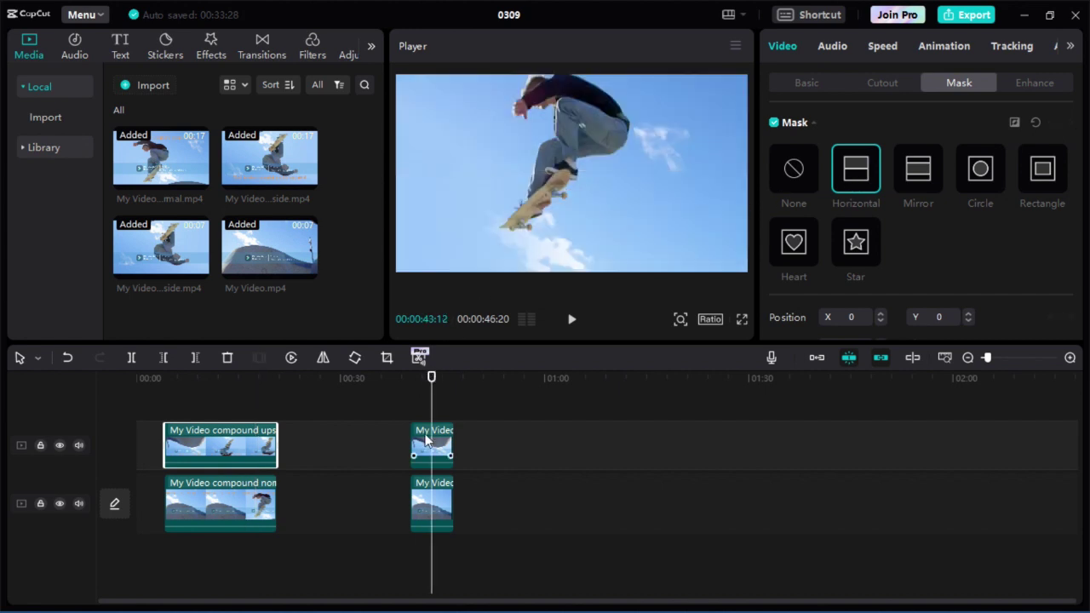
{"action": "left_click", "coordinate": [432, 451]}
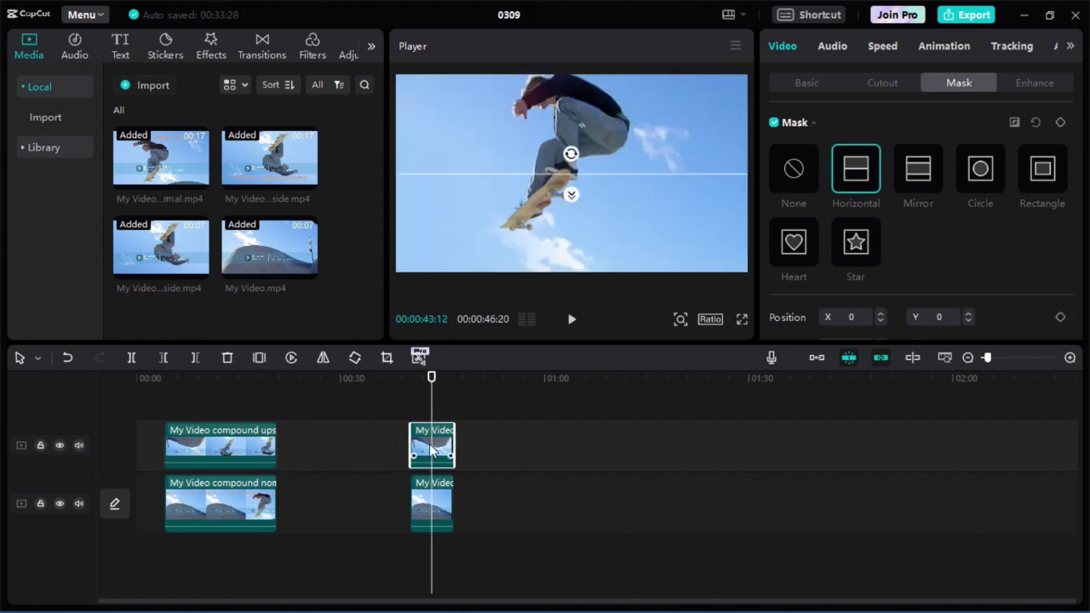
{"action": "left_click", "coordinate": [919, 179]}
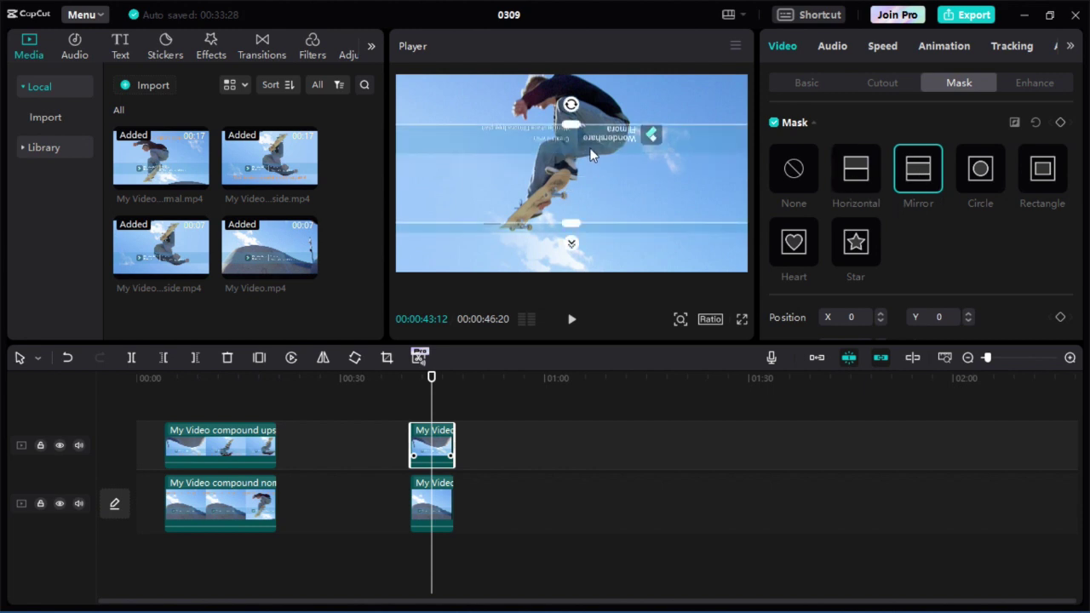
{"action": "left_click_drag", "start_coordinate": [588, 145], "coordinate": [593, 183]}
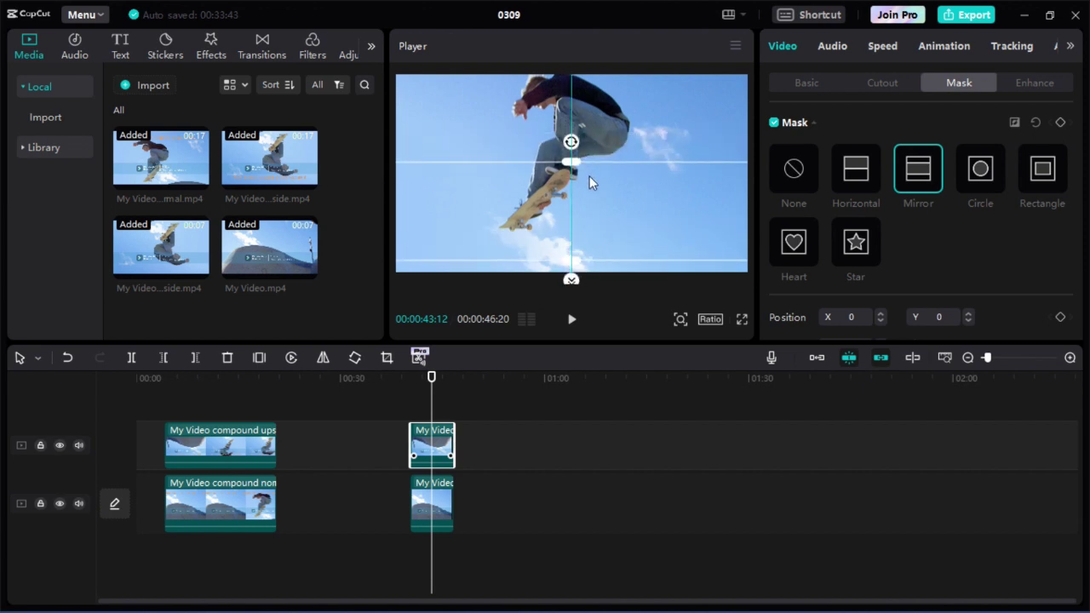
Play back the masked My Video pair from about 00:40 to its end and view the upper clip's basic settings
{"action": "left_click", "coordinate": [410, 383]}
{"action": "key", "text": "space"}
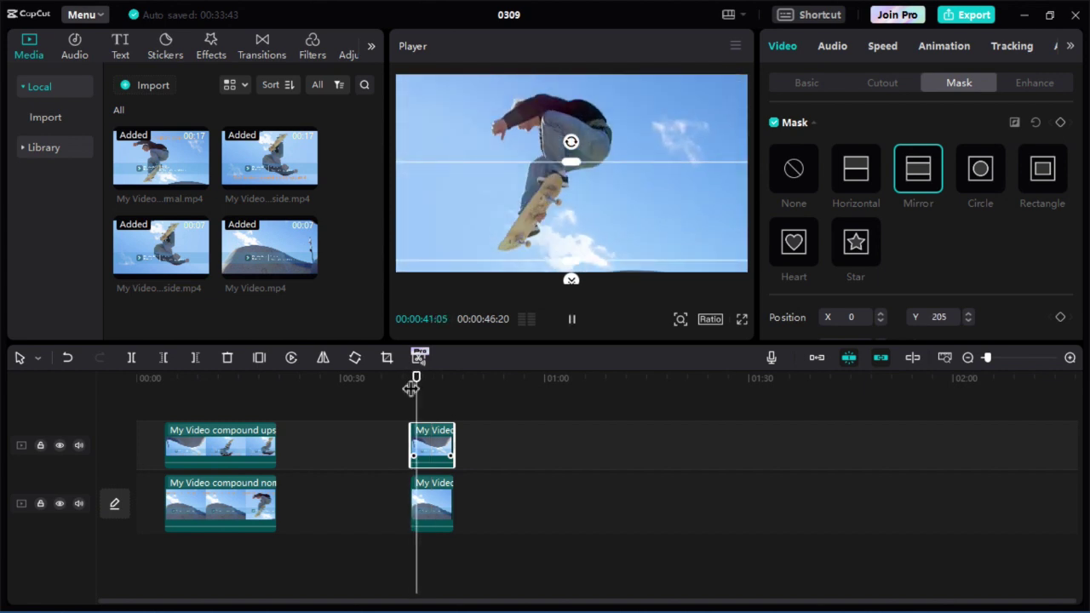
{"action": "key", "text": "space"}
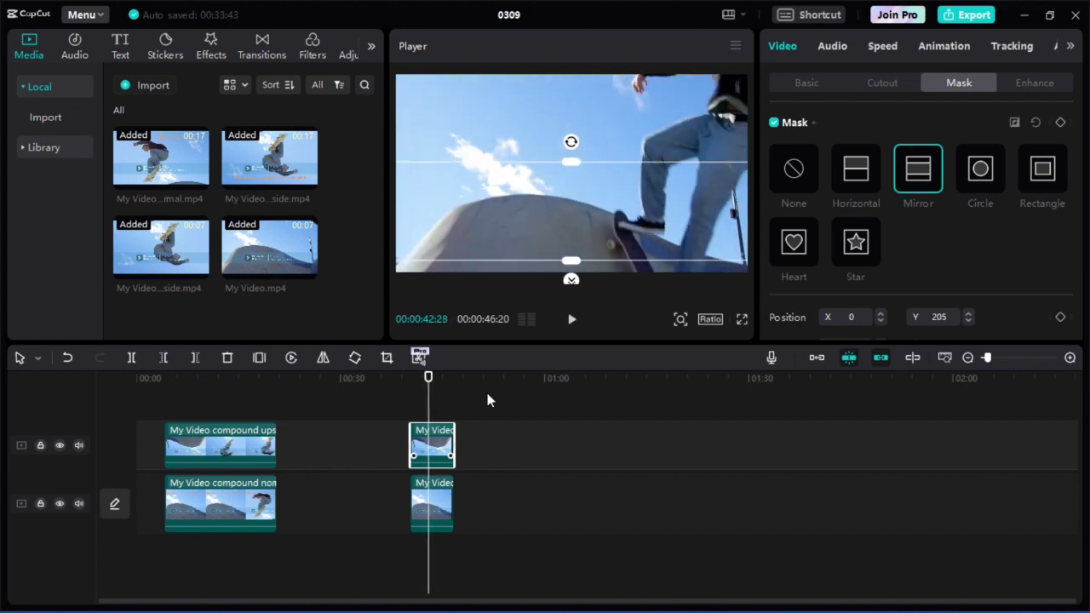
{"action": "left_click", "coordinate": [804, 86]}
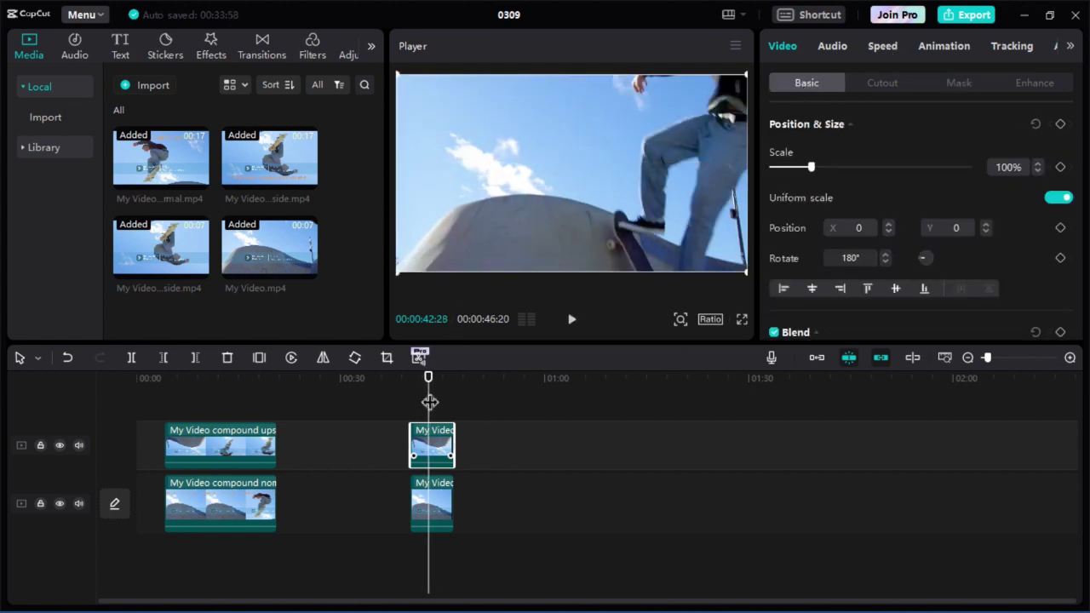
{"action": "left_click_drag", "start_coordinate": [430, 401], "coordinate": [410, 403]}
{"action": "key", "text": "space"}
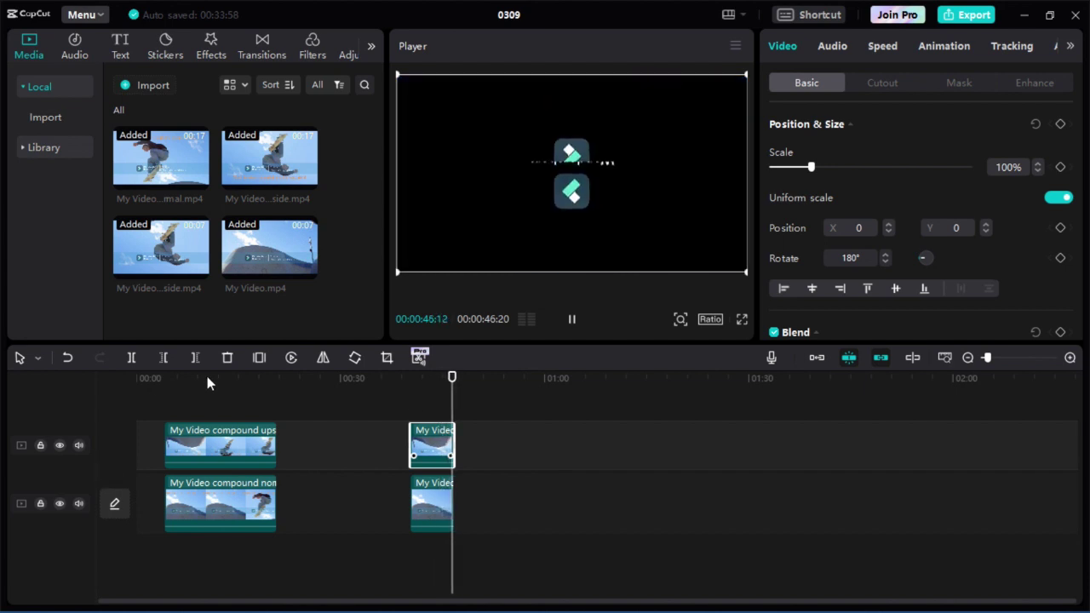
Play back part of the stacked compound clips to check their masked watermark area
{"action": "left_click", "coordinate": [207, 380]}
{"action": "key", "text": "space"}
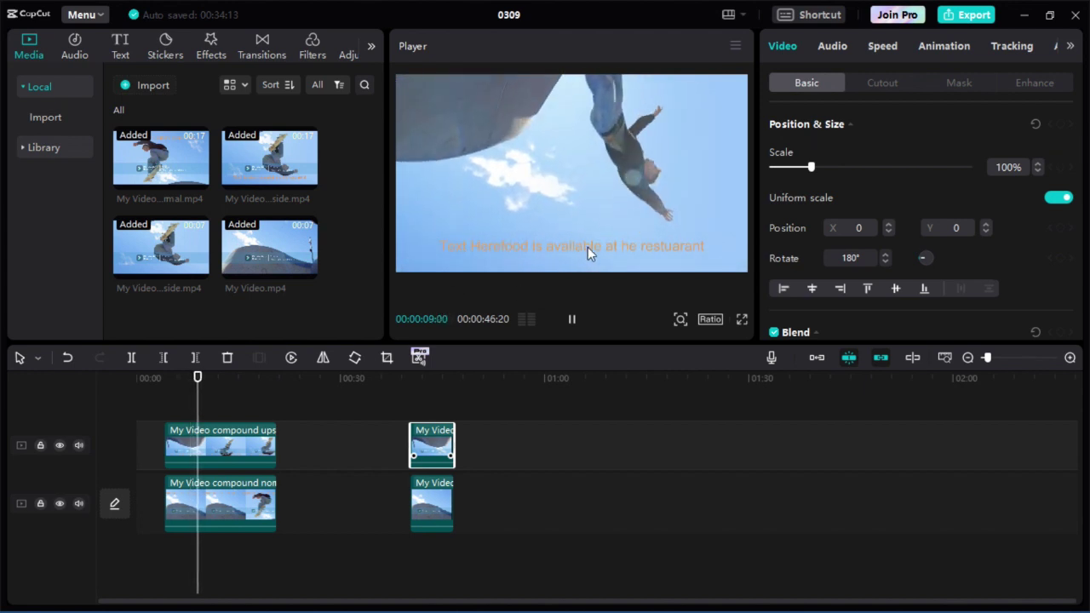
{"action": "key", "text": "space"}
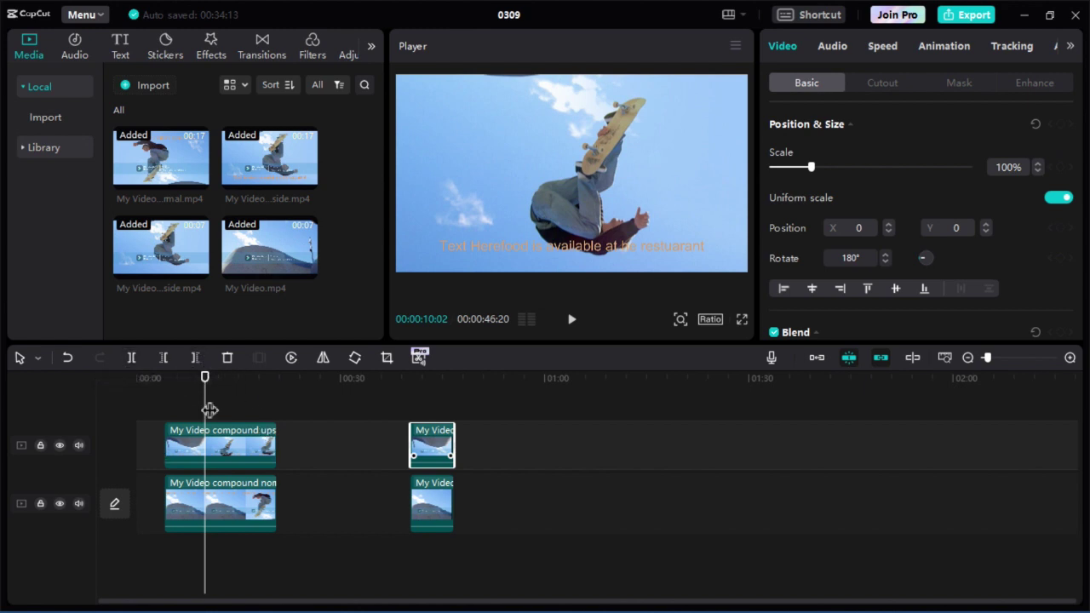
Try turning on the main track magnet, and turn it off again, undoing its effect on the clips
{"action": "left_click_drag", "start_coordinate": [205, 408], "coordinate": [175, 407]}
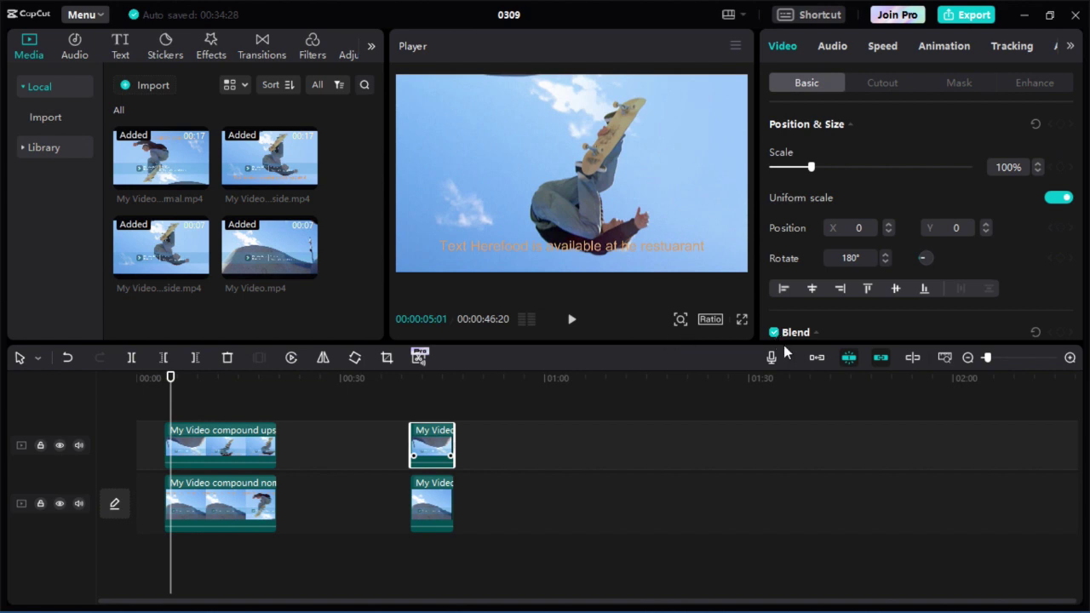
{"action": "left_click", "coordinate": [816, 358]}
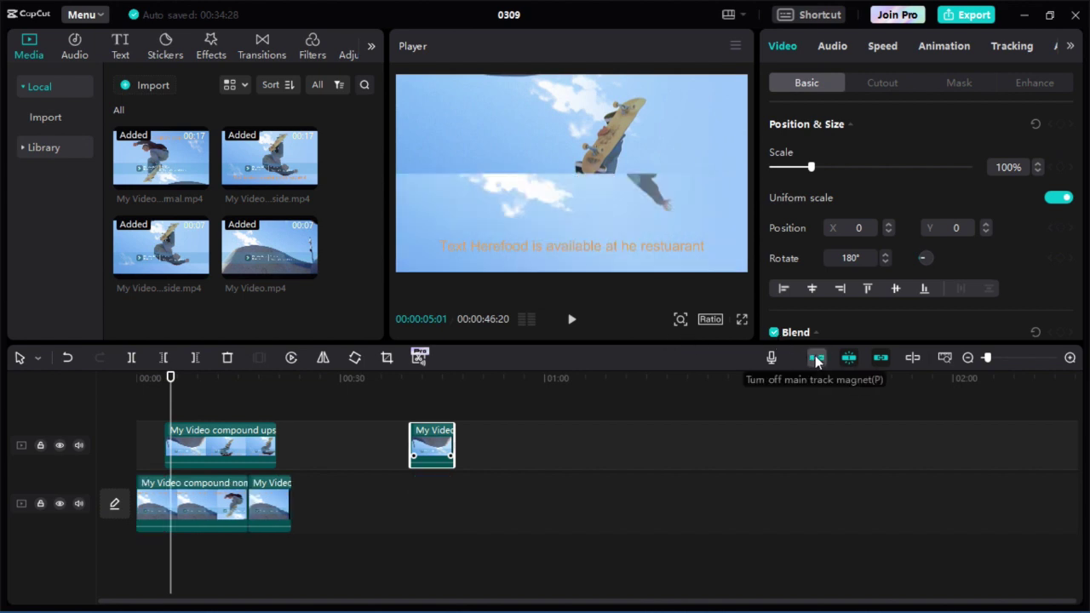
{"action": "left_click", "coordinate": [335, 449]}
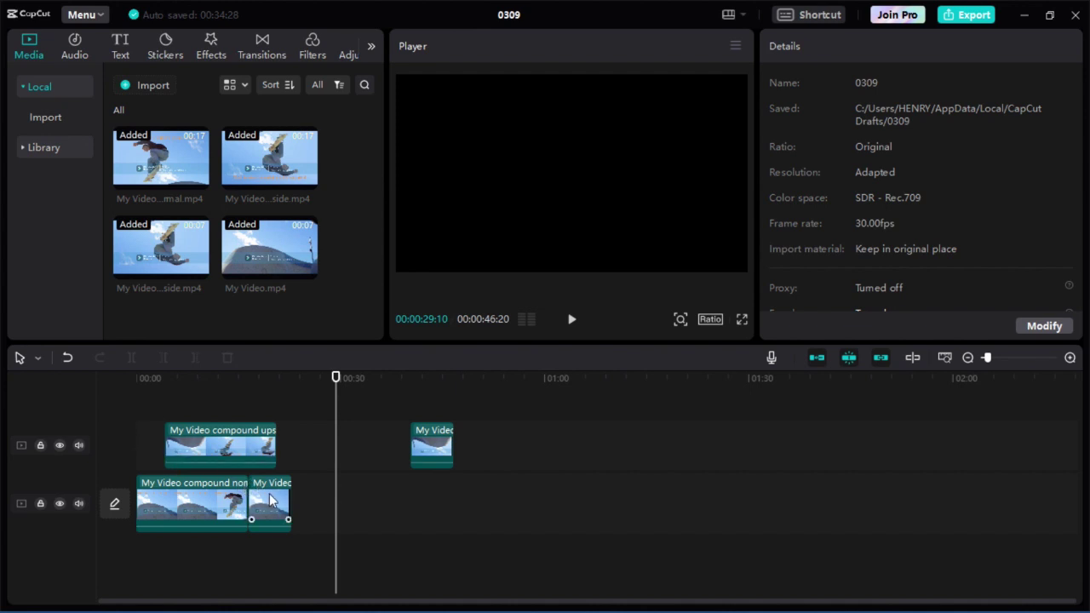
{"action": "left_click", "coordinate": [820, 358]}
{"action": "key", "text": "ctrl+z"}
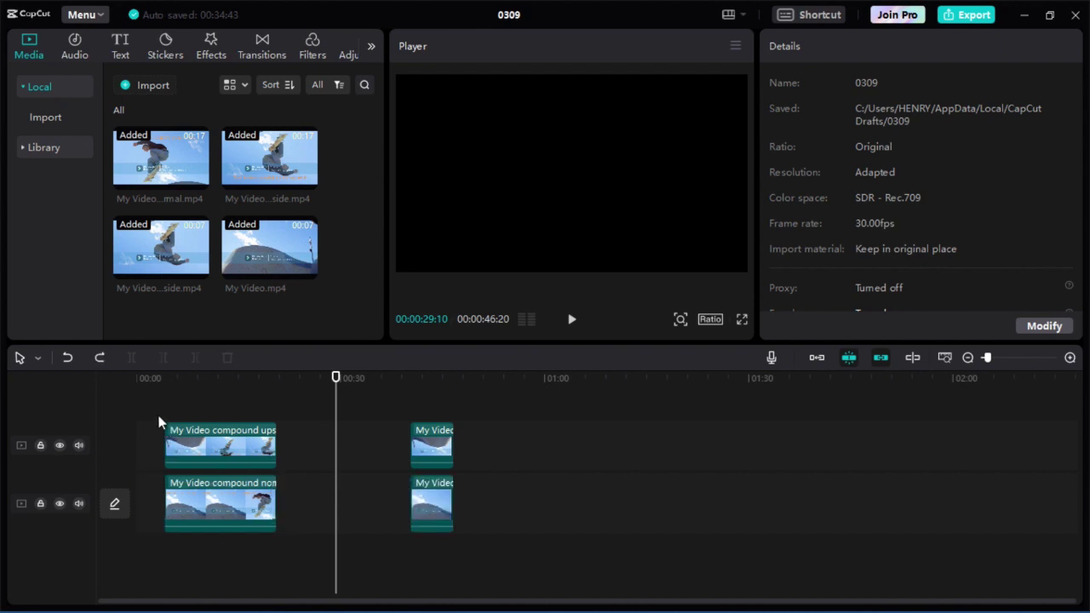
Select the two stacked compound clips and mark their range for export, with the in point at 00:00:04:05 and out point at 00:00:20:19
{"action": "left_click_drag", "start_coordinate": [158, 423], "coordinate": [285, 545]}
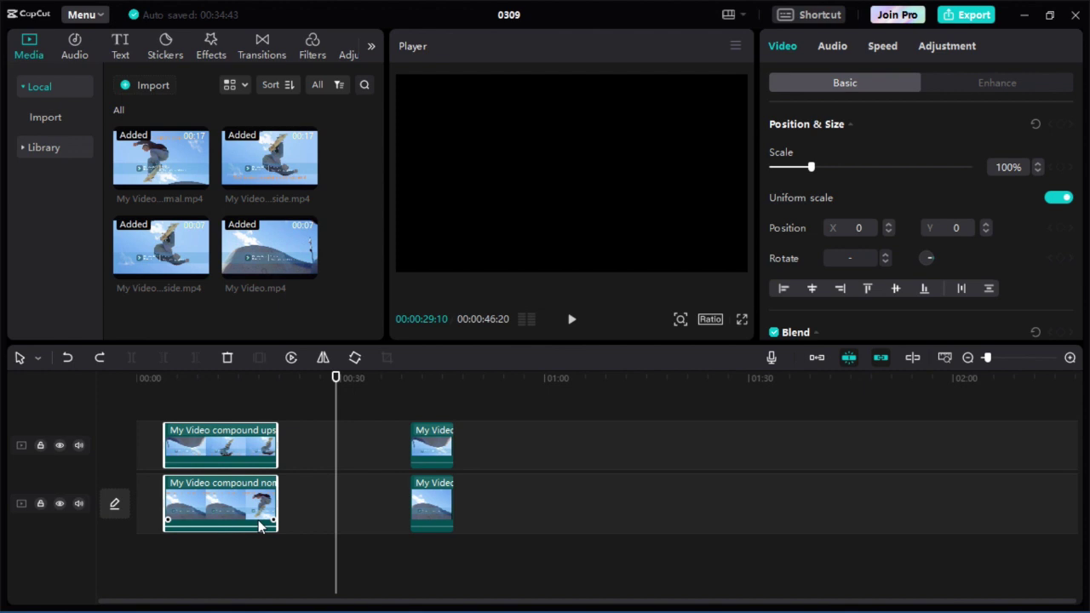
{"action": "right_click", "coordinate": [259, 526]}
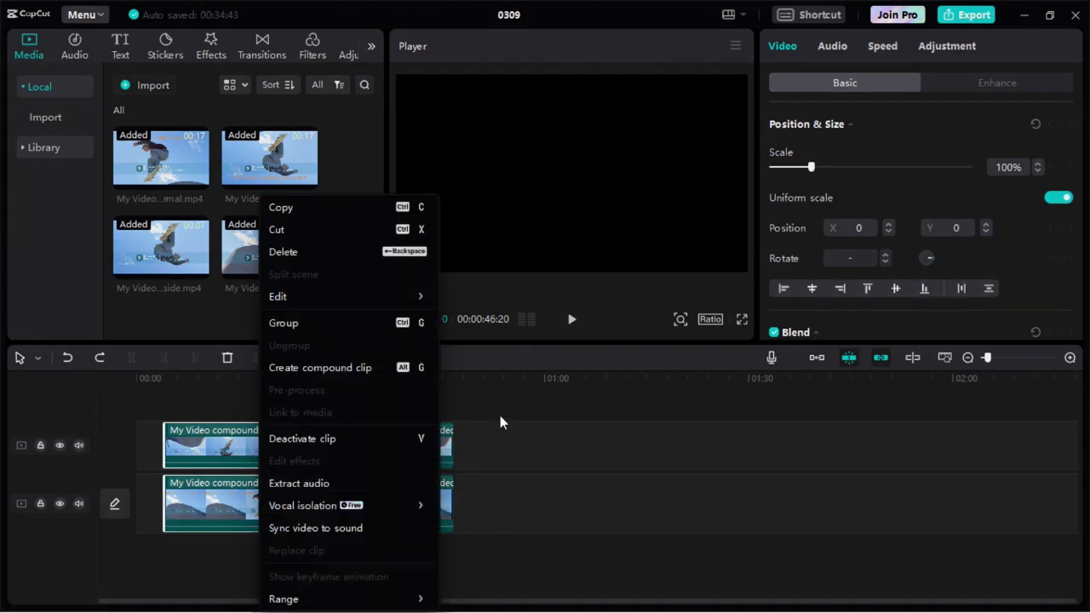
{"action": "key", "text": "Escape"}
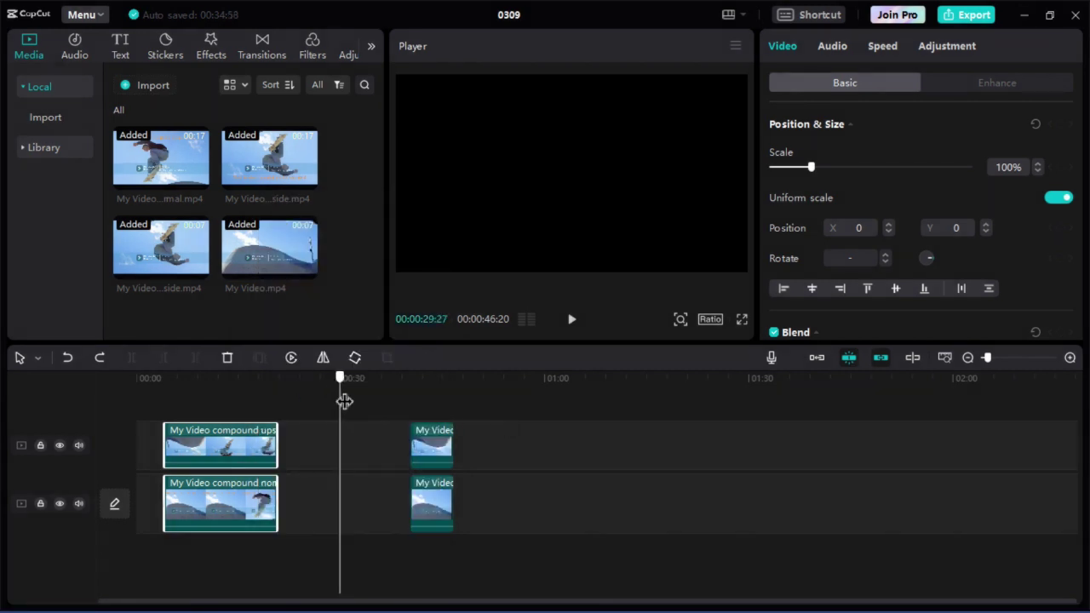
{"action": "left_click_drag", "start_coordinate": [342, 400], "coordinate": [283, 401]}
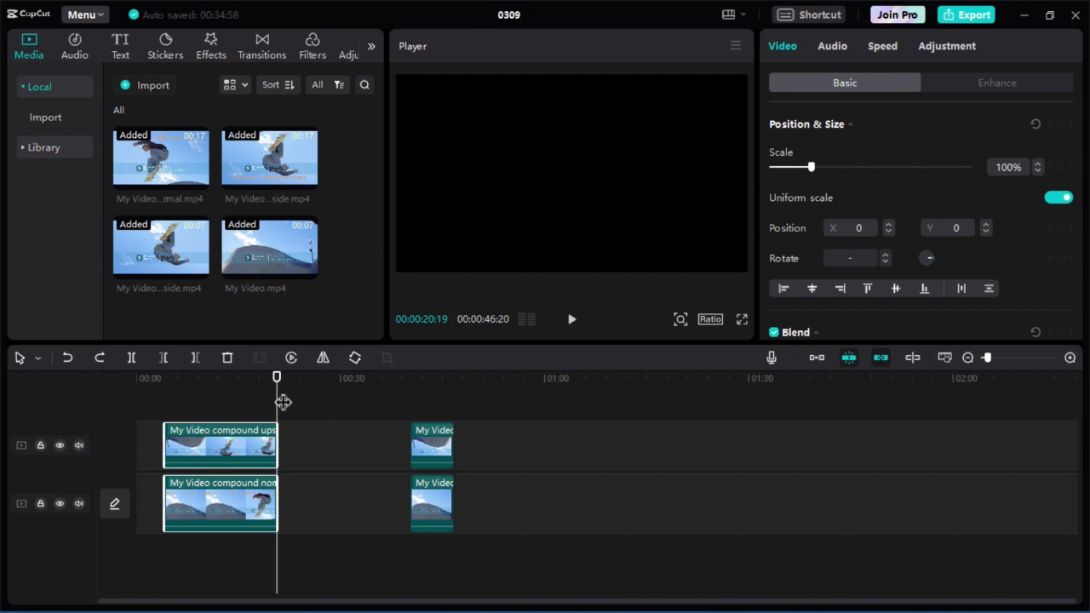
{"action": "key", "text": "o"}
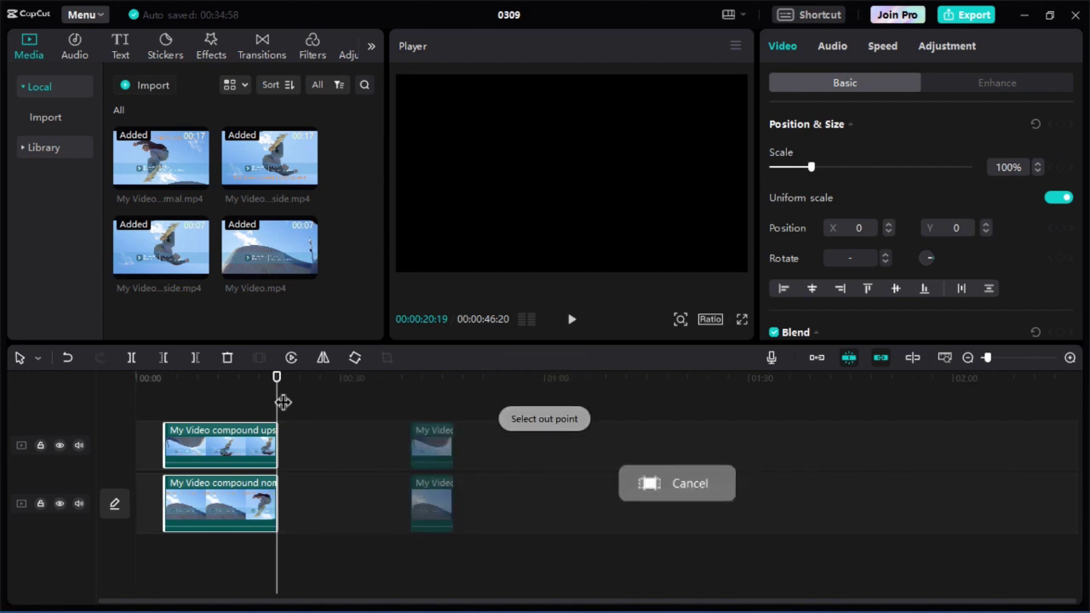
{"action": "left_click_drag", "start_coordinate": [283, 402], "coordinate": [167, 402]}
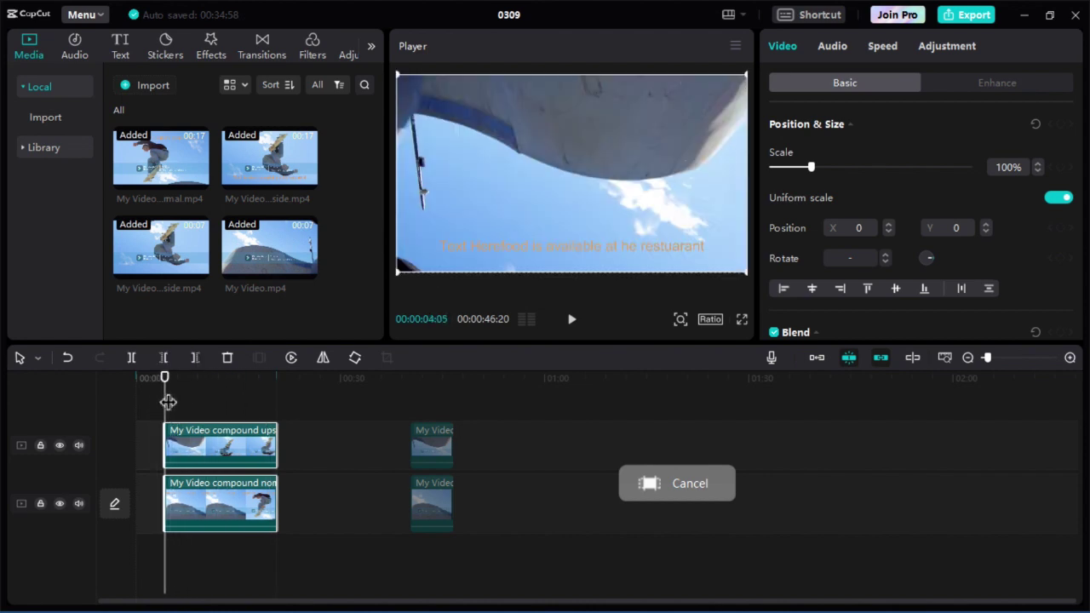
{"action": "key", "text": "i"}
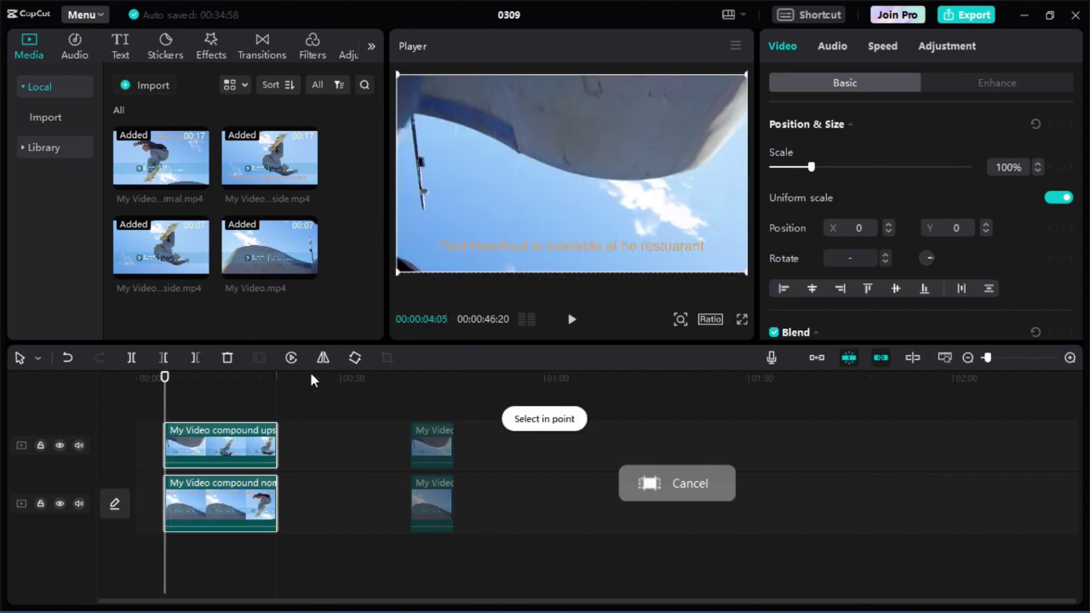
Export the marked range as 0309 in mp4 format, at 1080P and 30fps with the H.264 codec
{"action": "left_click_drag", "start_coordinate": [166, 397], "coordinate": [351, 403]}
{"action": "left_click", "coordinate": [962, 21]}
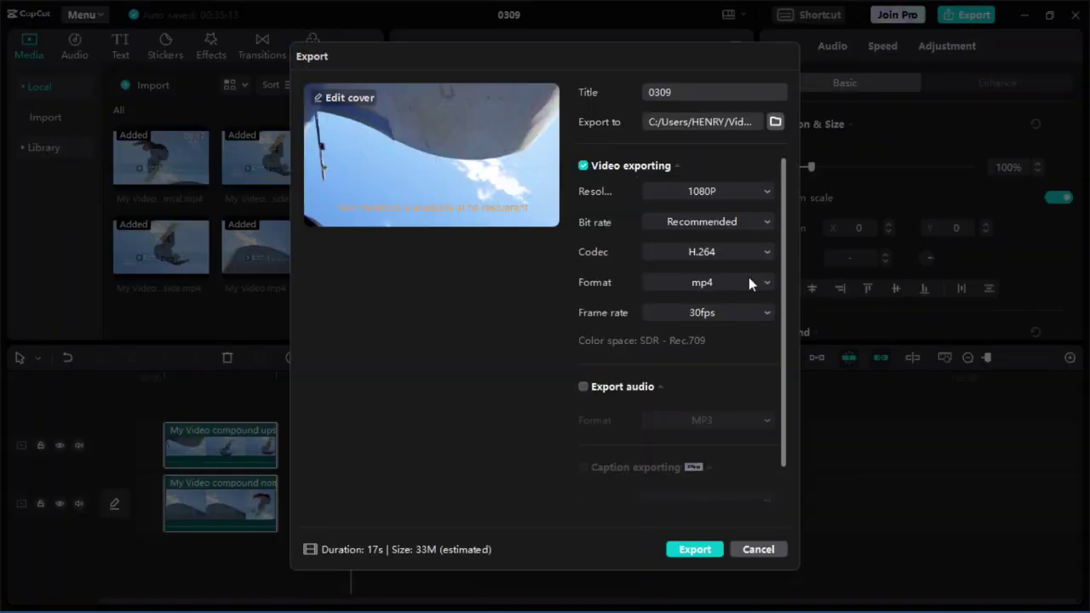
{"action": "left_click", "coordinate": [695, 549]}
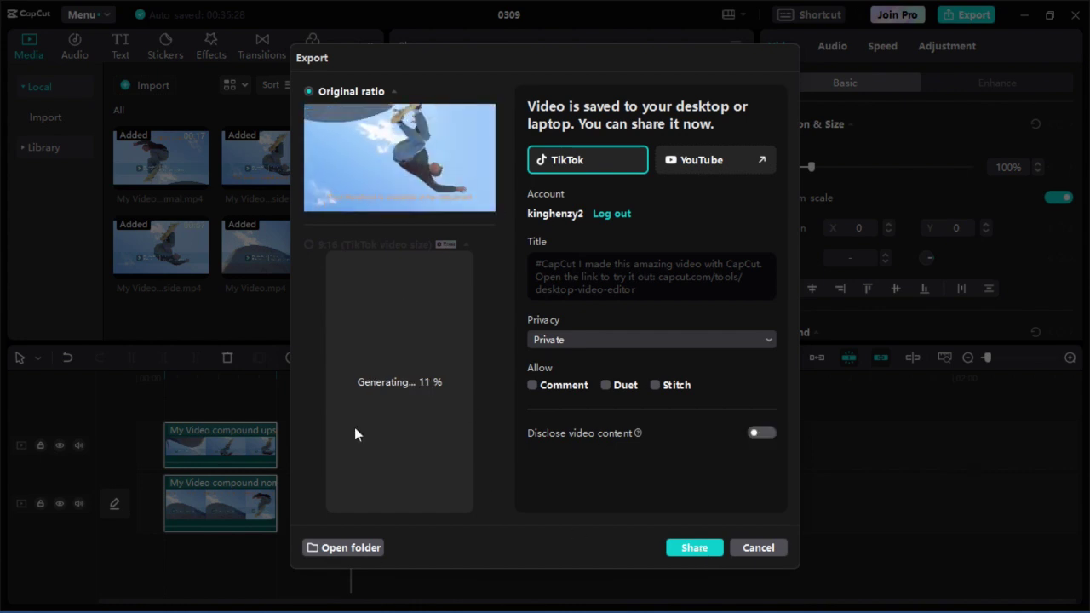
Show the exported 0309.mp4 in its movie recap folder in File Explorer and return to CapCut
{"action": "left_click", "coordinate": [351, 548]}
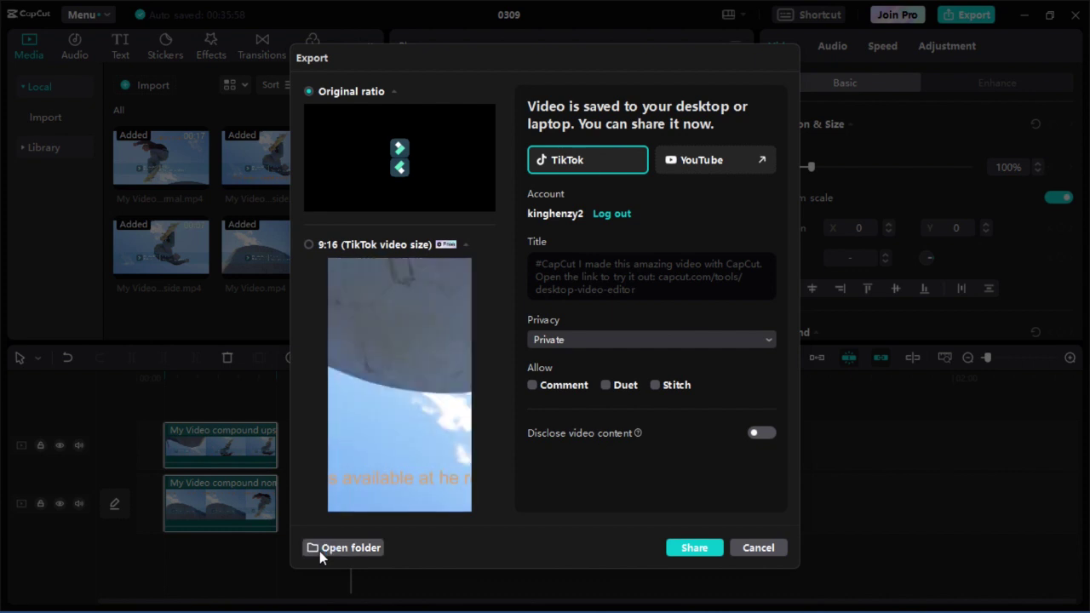
{"action": "mouse_move", "coordinate": [487, 596]}
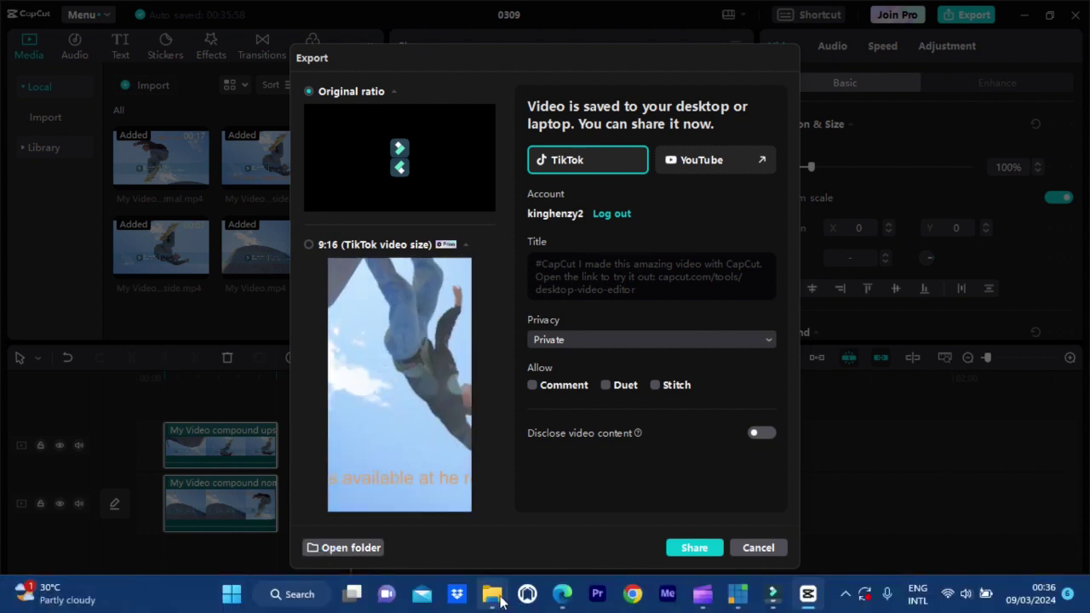
{"action": "left_click", "coordinate": [492, 594]}
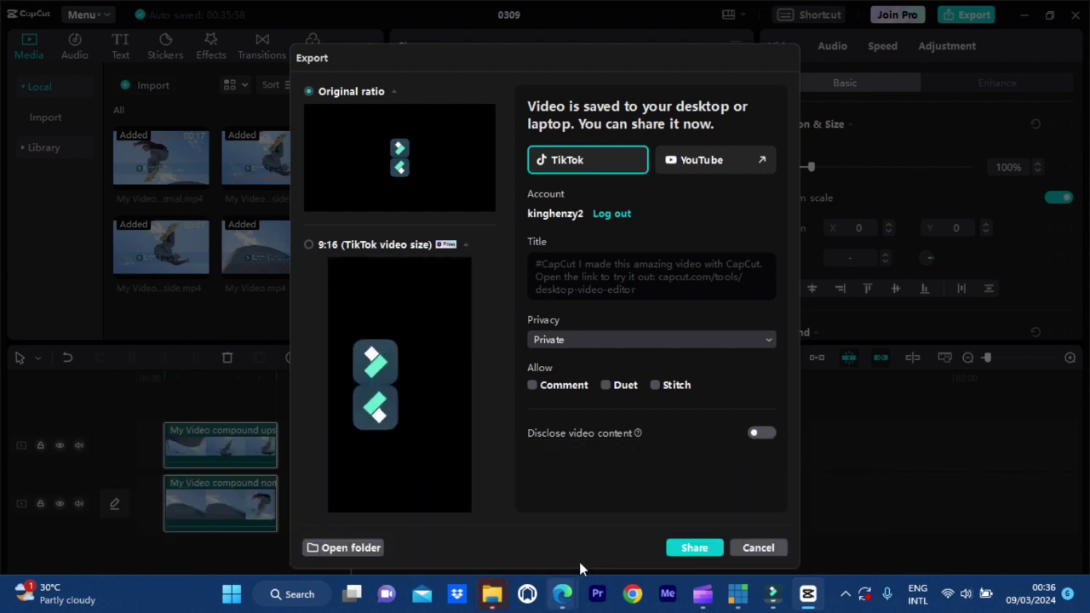
{"action": "mouse_move", "coordinate": [566, 594]}
{"action": "left_click", "coordinate": [506, 548]}
{"action": "left_click", "coordinate": [506, 547]}
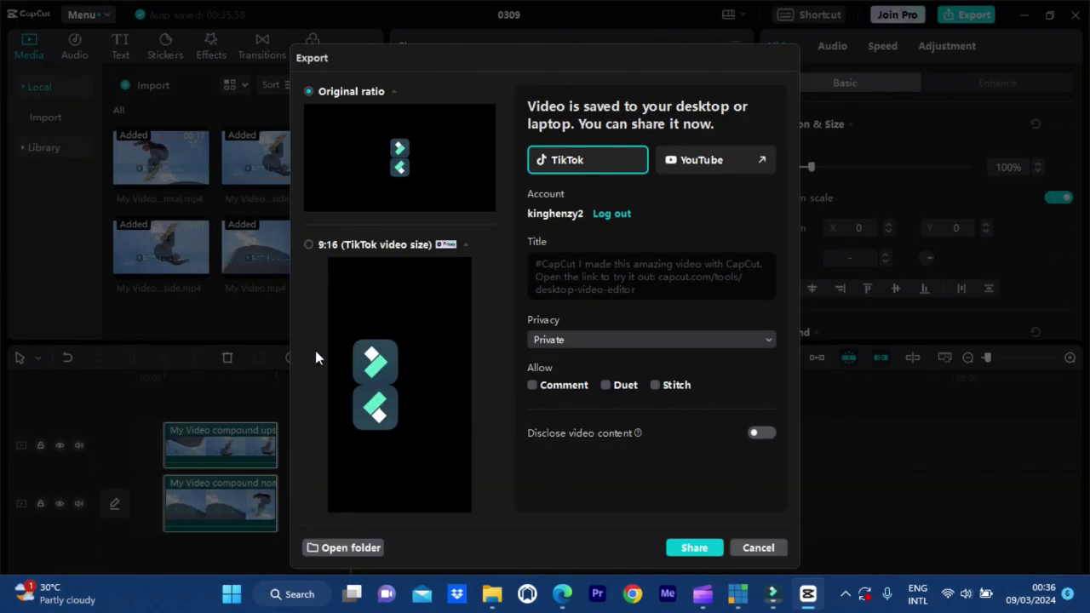
{"action": "mouse_move", "coordinate": [347, 499]}
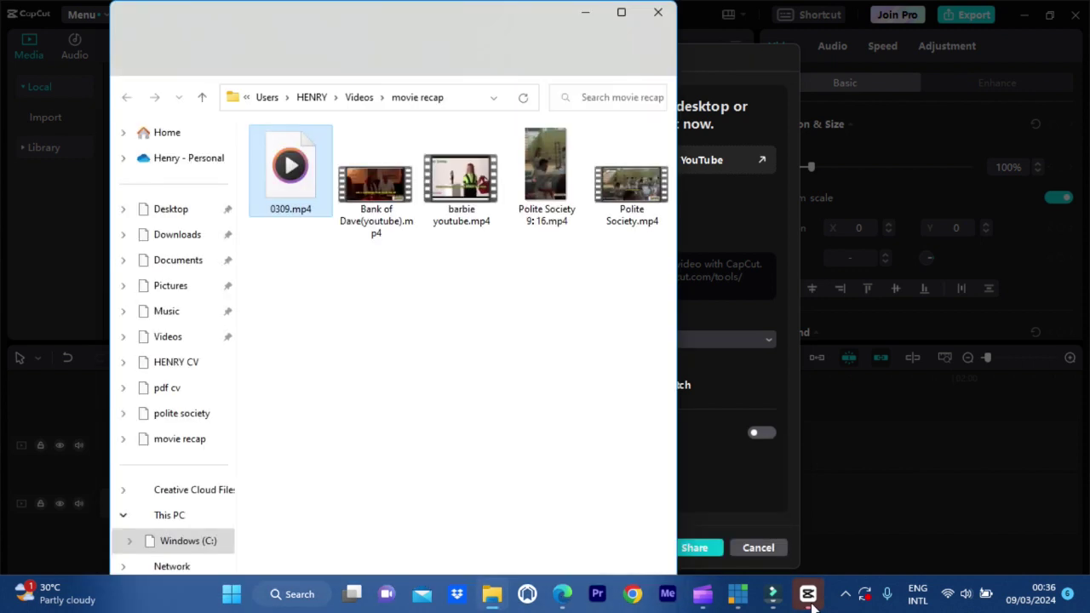
{"action": "mouse_move", "coordinate": [811, 606]}
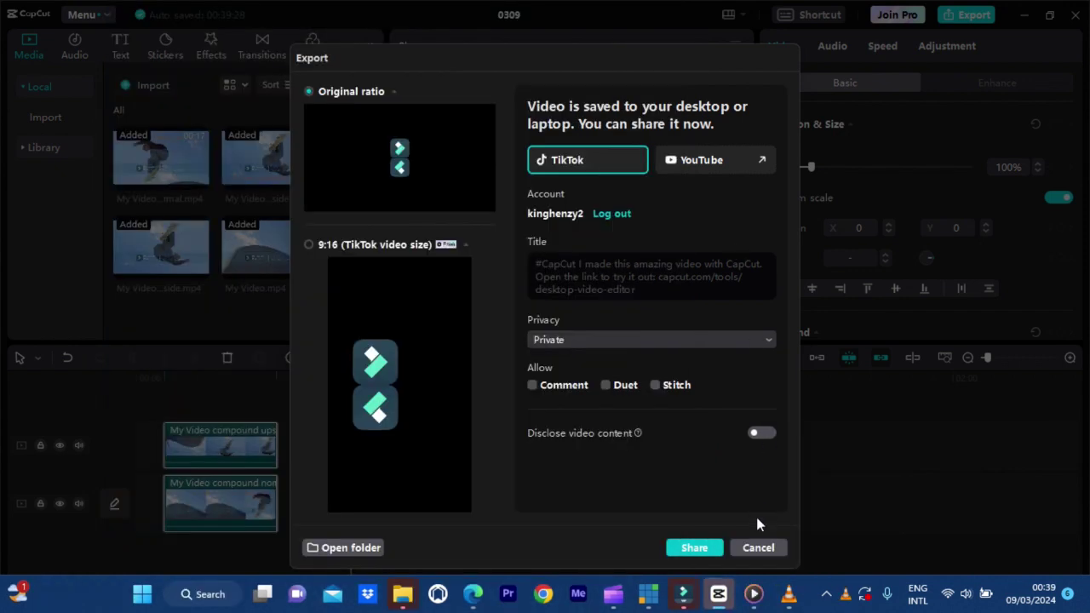
Close the export results and combine the two stacked My Video compound clips into one compound clip
{"action": "left_click", "coordinate": [756, 548]}
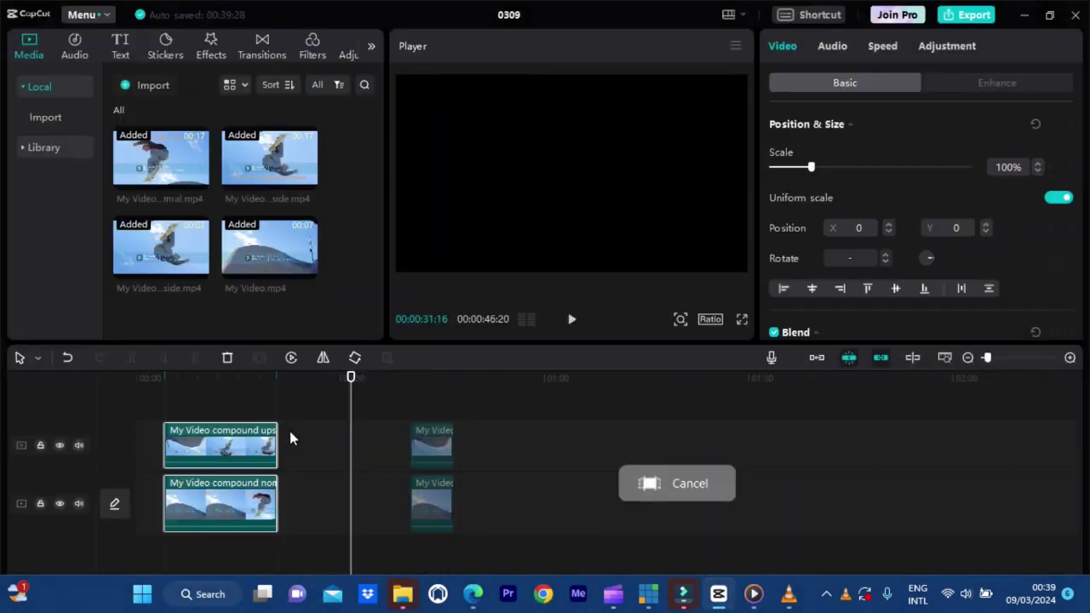
{"action": "left_click_drag", "start_coordinate": [357, 400], "coordinate": [268, 395]}
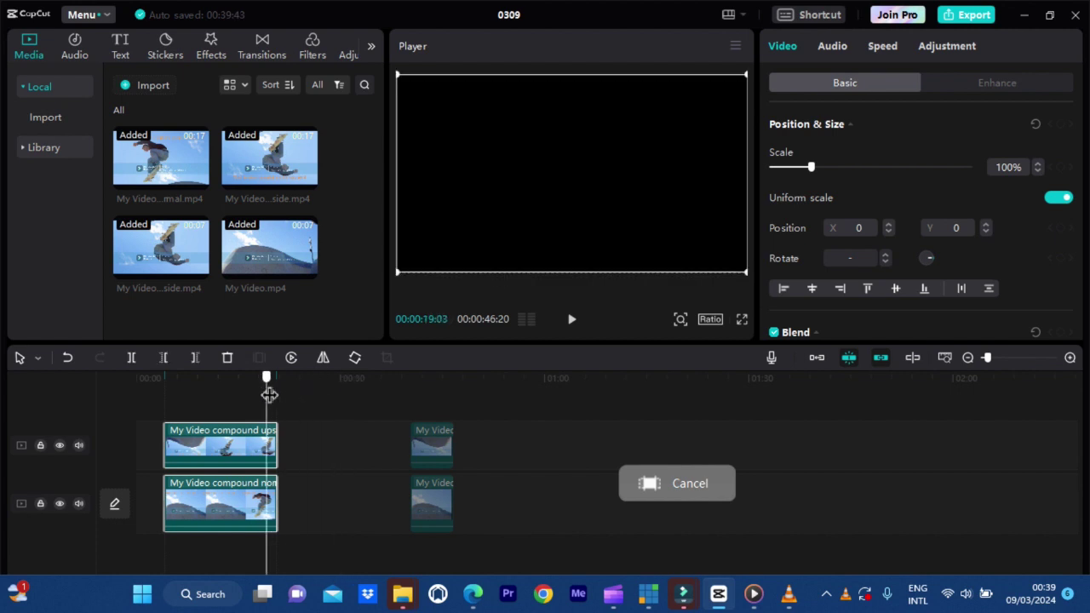
{"action": "left_click", "coordinate": [158, 418]}
{"action": "left_click", "coordinate": [213, 454]}
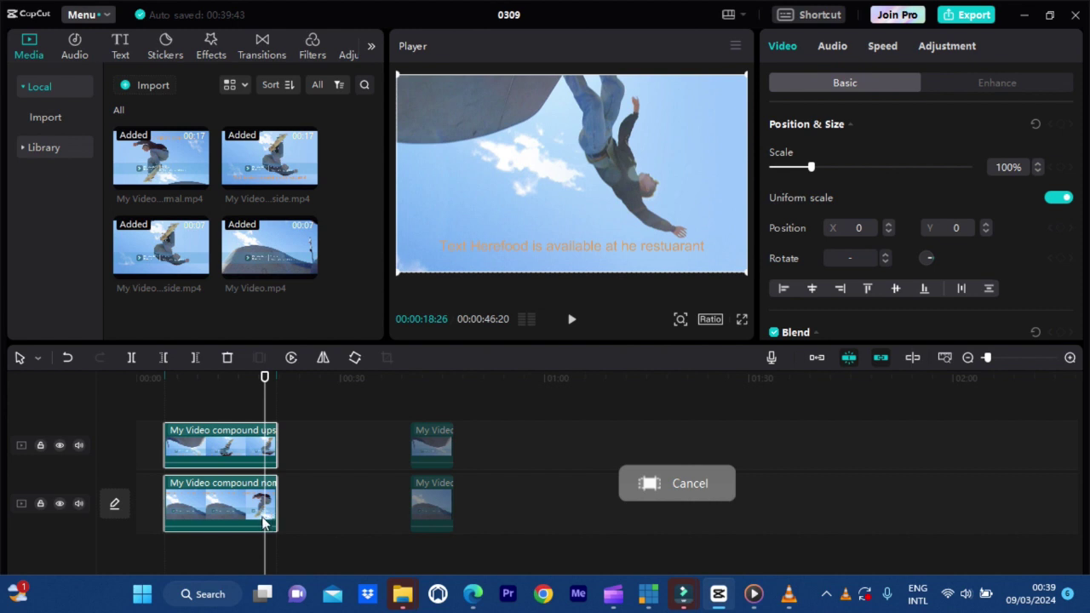
{"action": "right_click", "coordinate": [262, 517]}
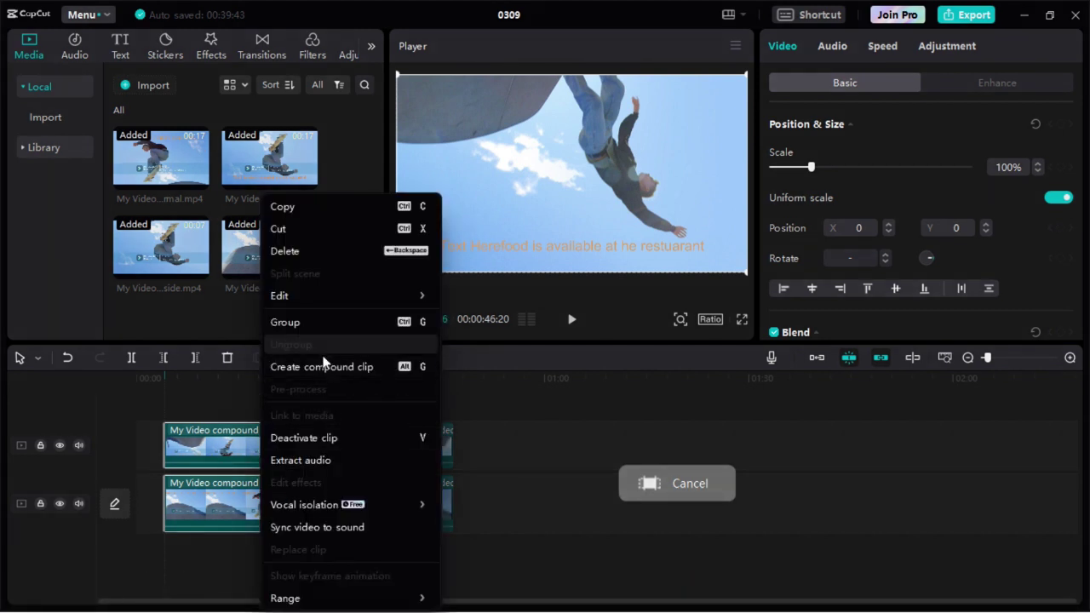
{"action": "left_click", "coordinate": [322, 367]}
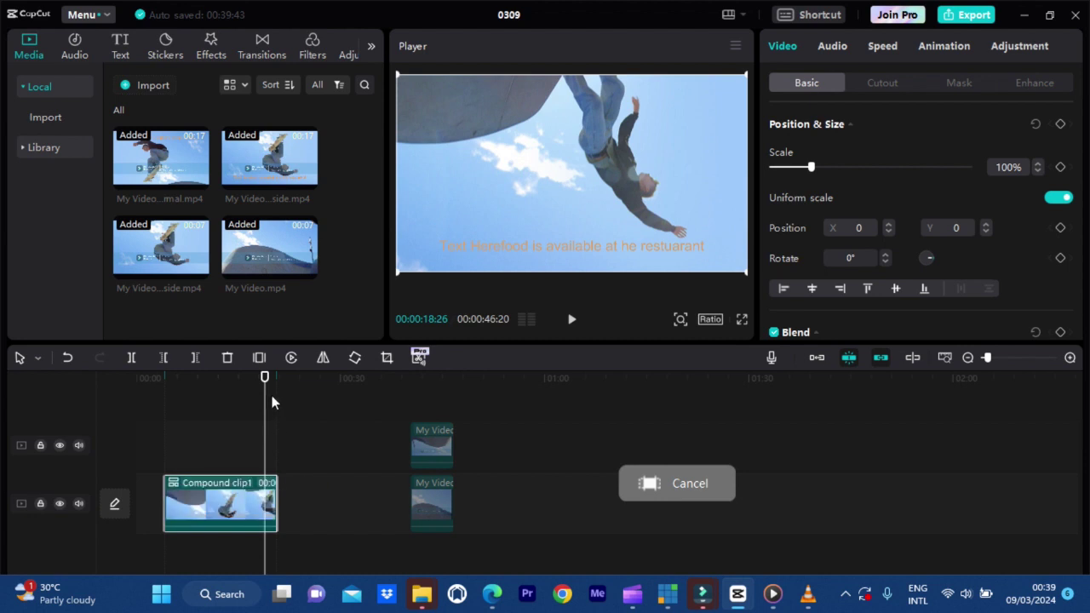
Examine the last seconds of the new compound clip in a closer timeline view, from about 00:18:26 onward
{"action": "scroll", "coordinate": [272, 402], "scroll_direction": "up", "scroll_amount": 2}
{"action": "scroll", "coordinate": [273, 402], "scroll_direction": "up", "scroll_amount": 1}
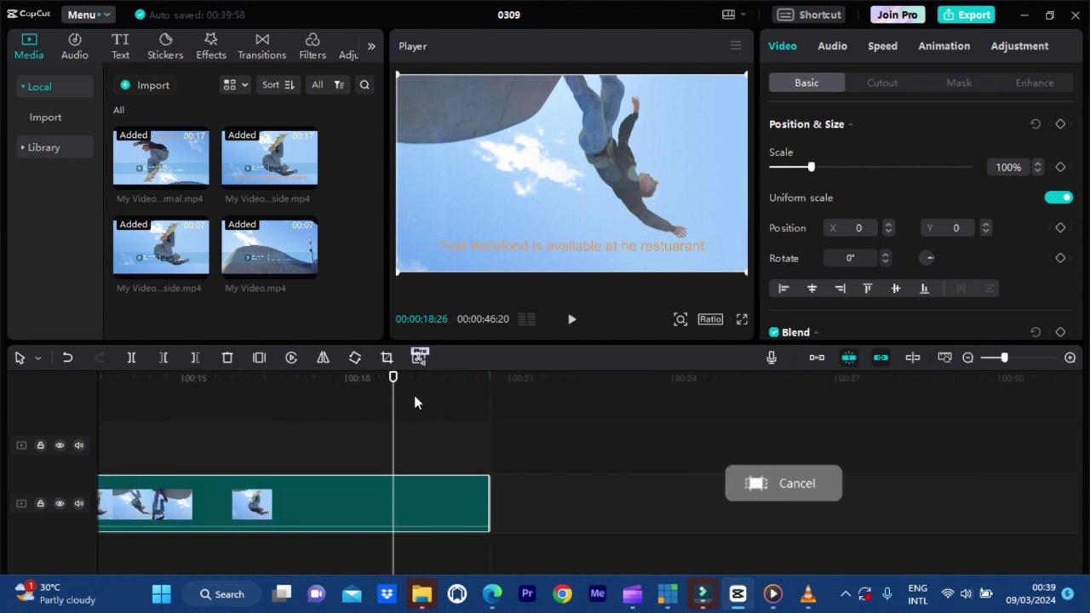
{"action": "left_click_drag", "start_coordinate": [393, 420], "coordinate": [432, 419]}
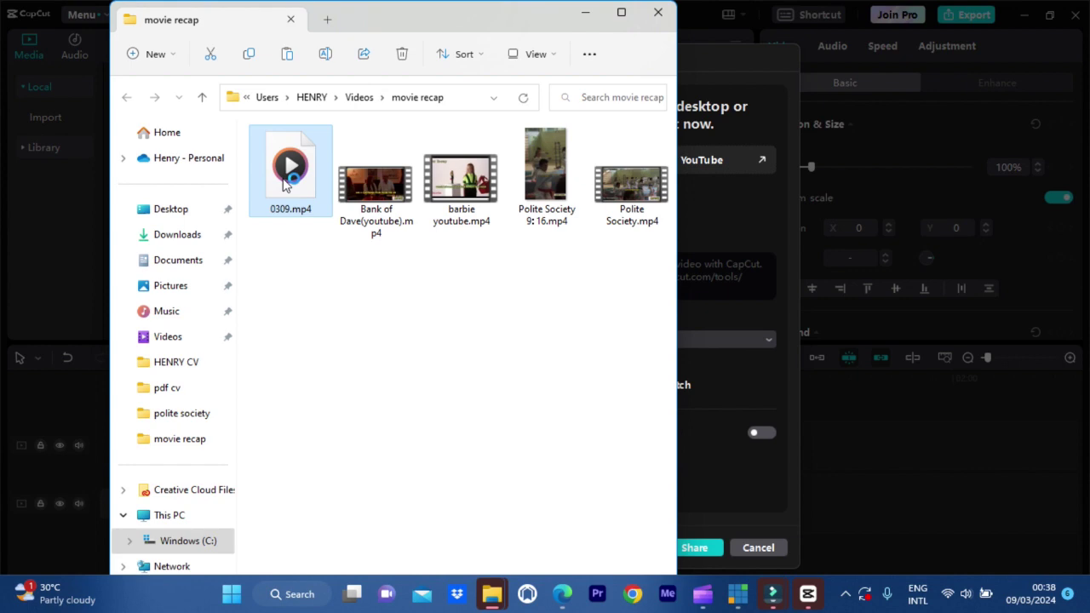
Play the exported 0309.mp4 from the movie recap folder in VLC media player
{"action": "double_click", "coordinate": [286, 179]}
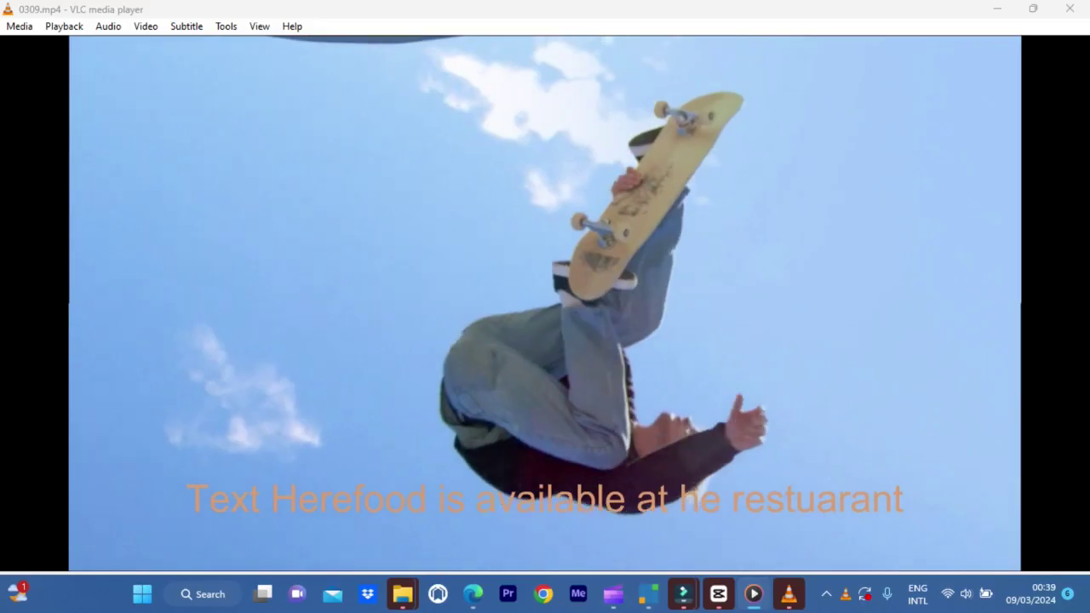